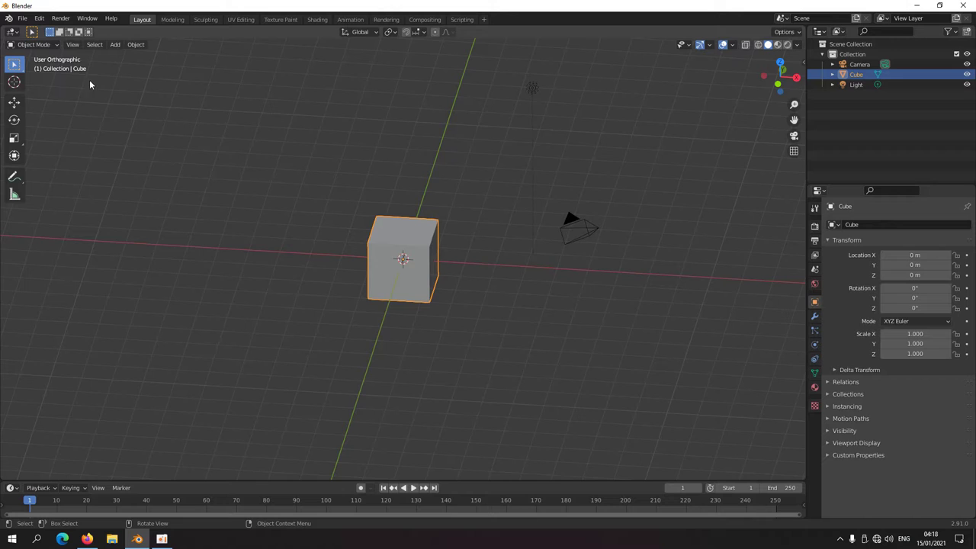
# Put the cube into Edit Mode and switch to the Modeling workspace.
pyautogui.click(36, 45)
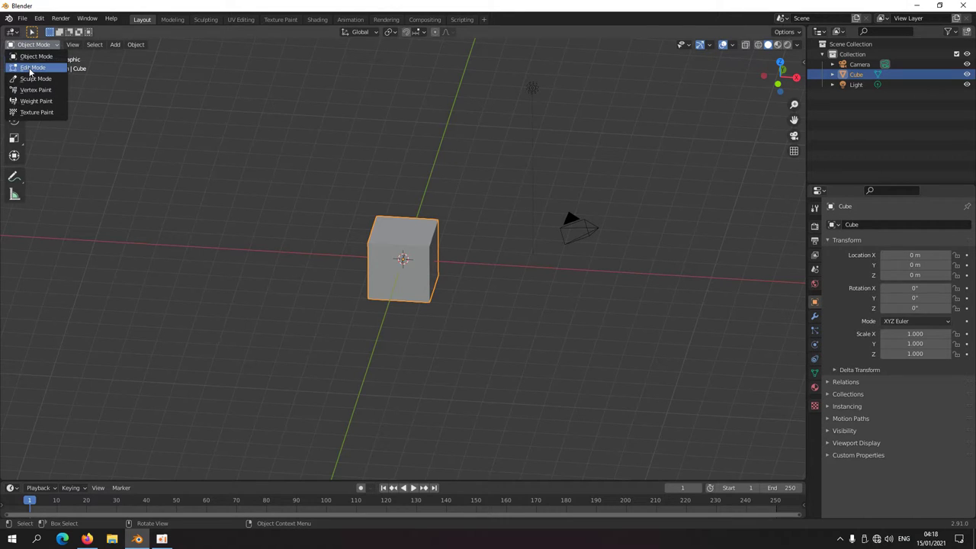
pyautogui.click(31, 67)
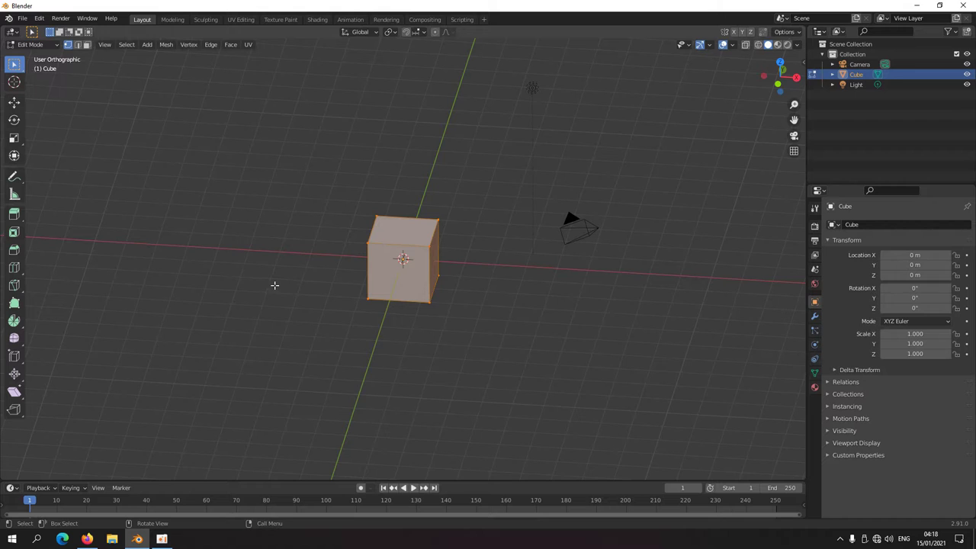
pyautogui.click(172, 20)
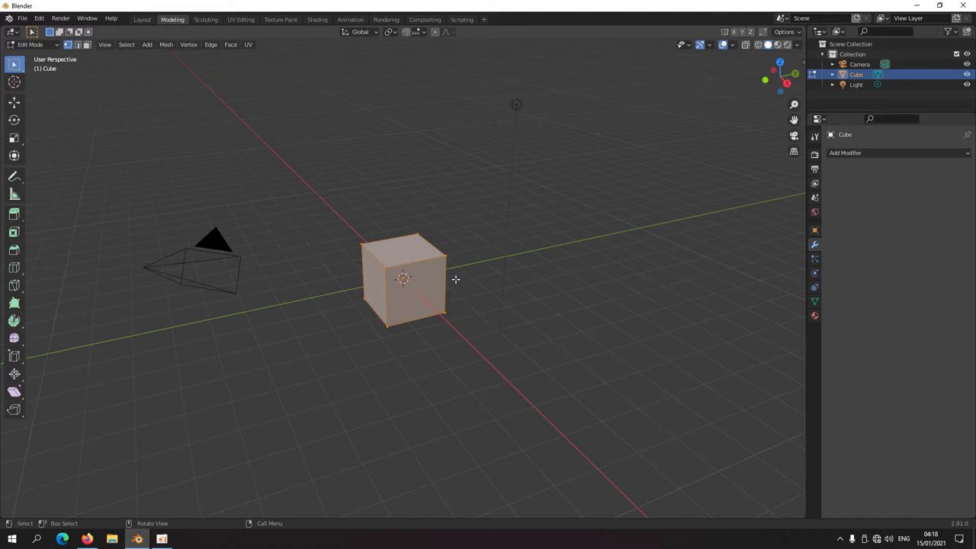
# Back in Layout, practise toggling Edit Mode and selecting and deselecting the cube's vertices.
pyautogui.click(140, 21)
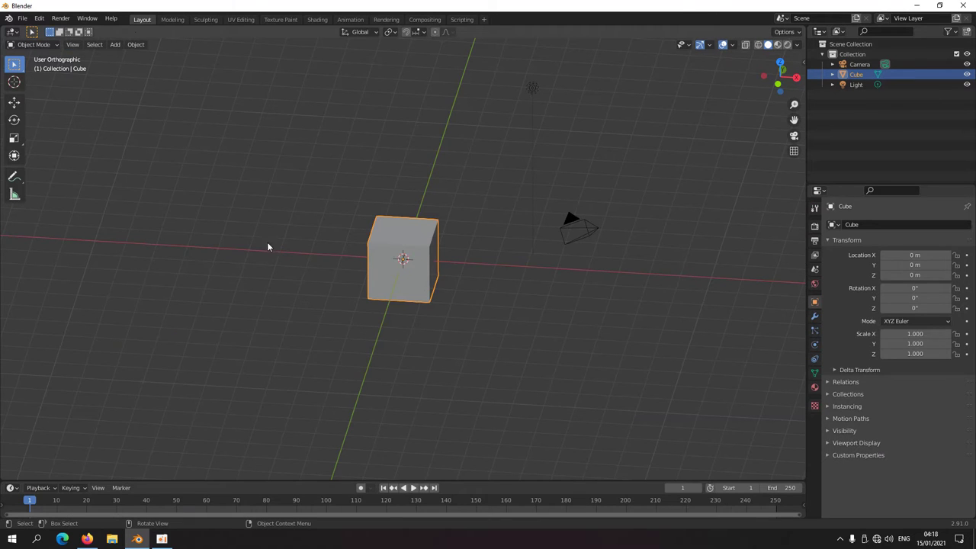
pyautogui.press('Tab')
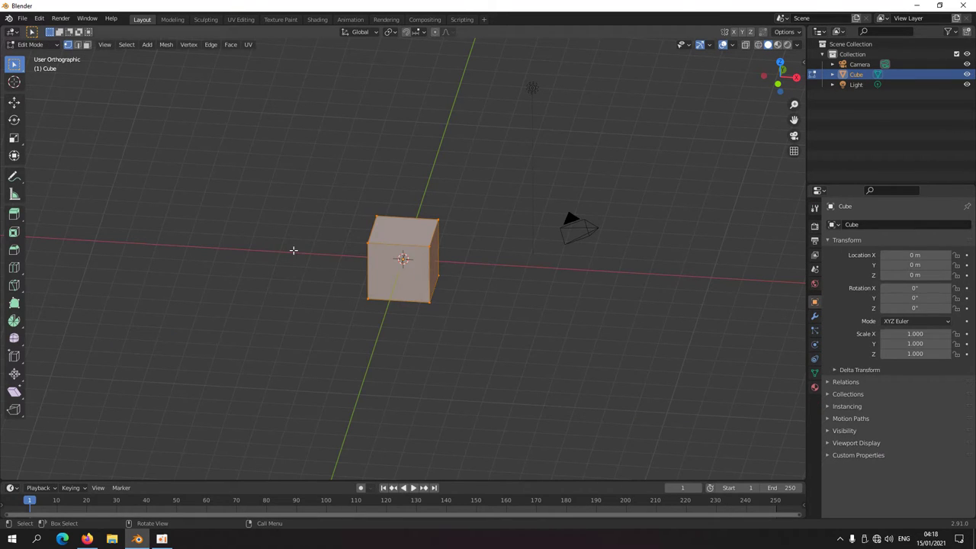
pyautogui.press('Tab')
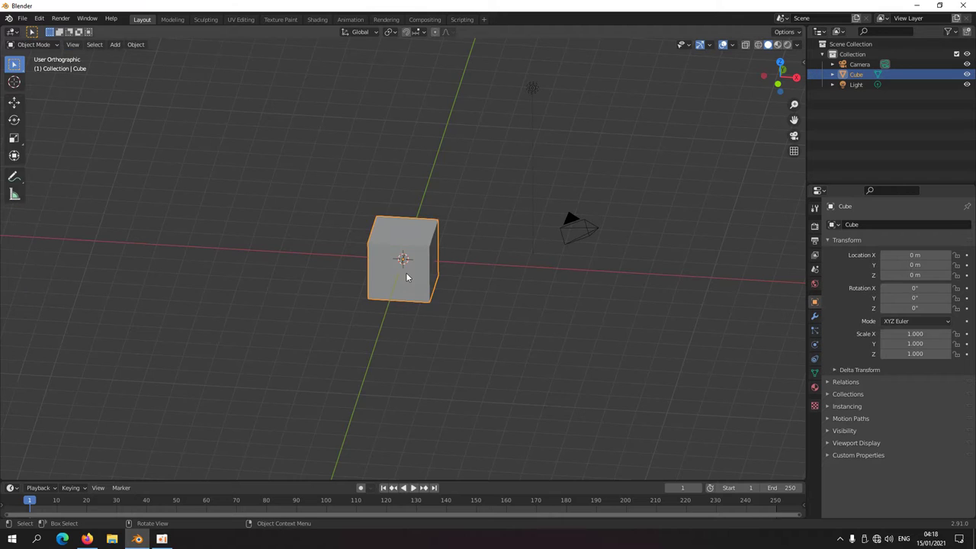
pyautogui.press('Tab')
pyautogui.hotkey('alt', 'a')
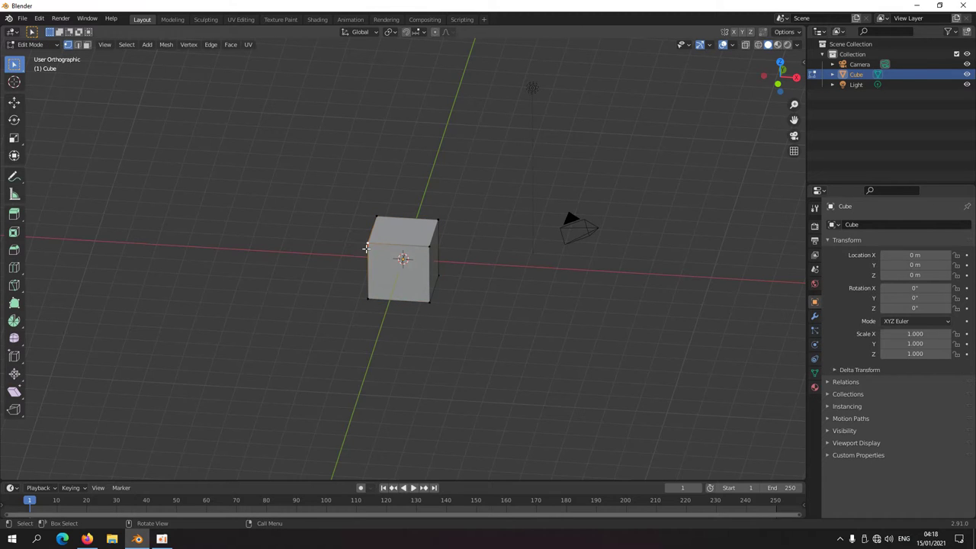
pyautogui.click(441, 224)
pyautogui.click(366, 217)
pyautogui.press('a')
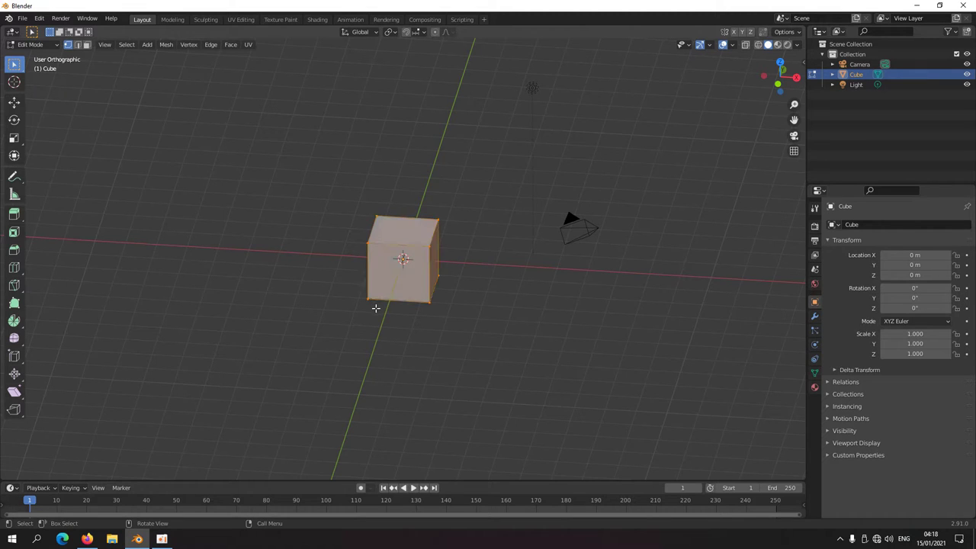
pyautogui.click(367, 301)
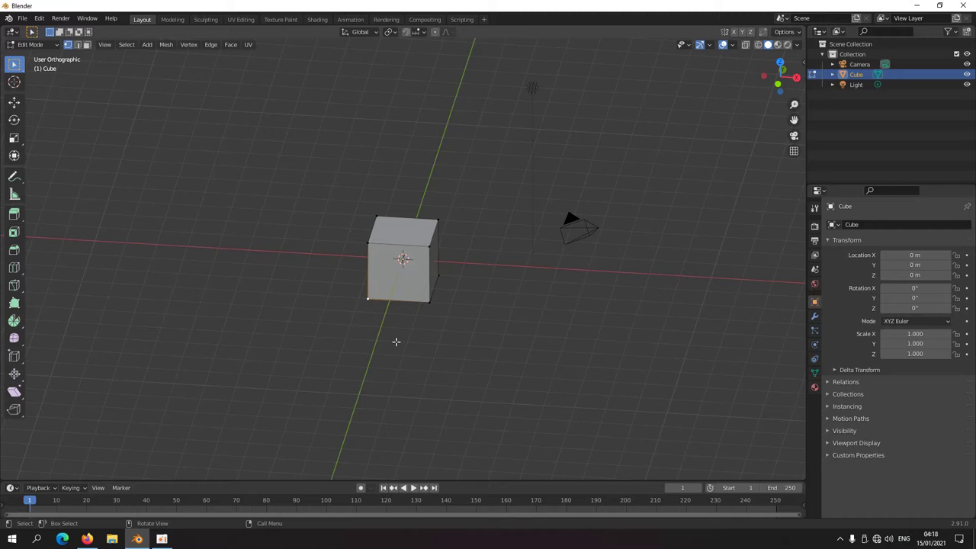
pyautogui.hotkey('alt', 'a')
# Browse the Select menu, invert the object selection twice, and return to Edit Mode deselected.
pyautogui.click(127, 44)
pyautogui.press('Tab')
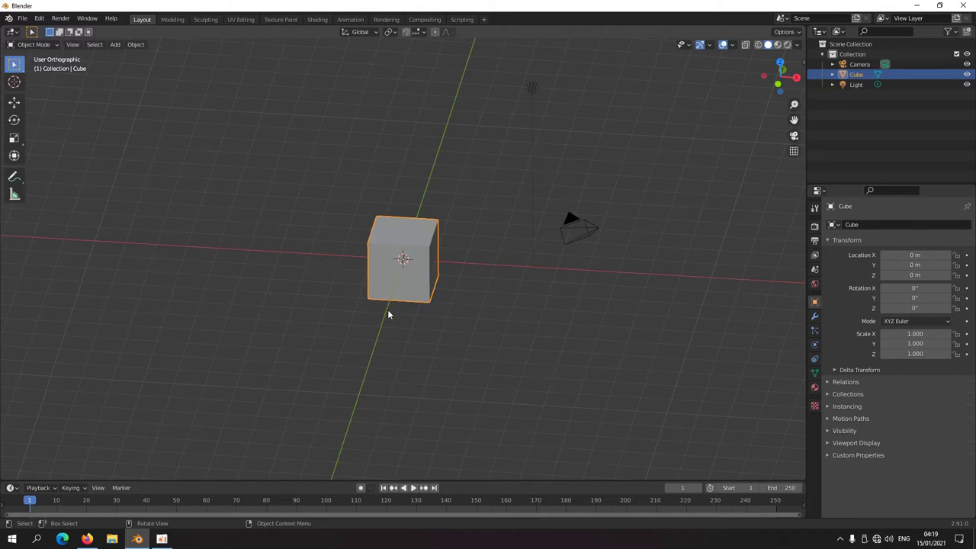
pyautogui.press('alt')
pyautogui.hotkey('ctrl', 'i')
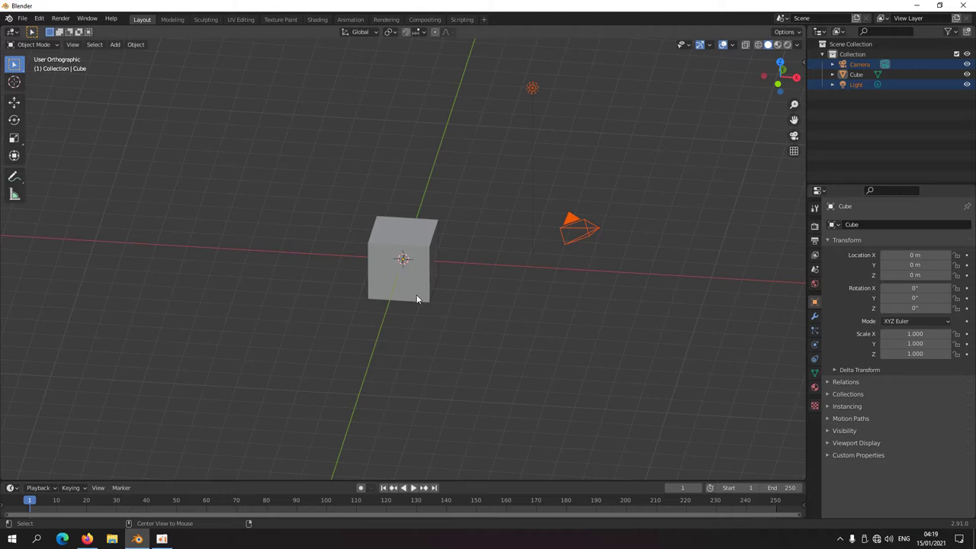
pyautogui.hotkey('ctrl', 'i')
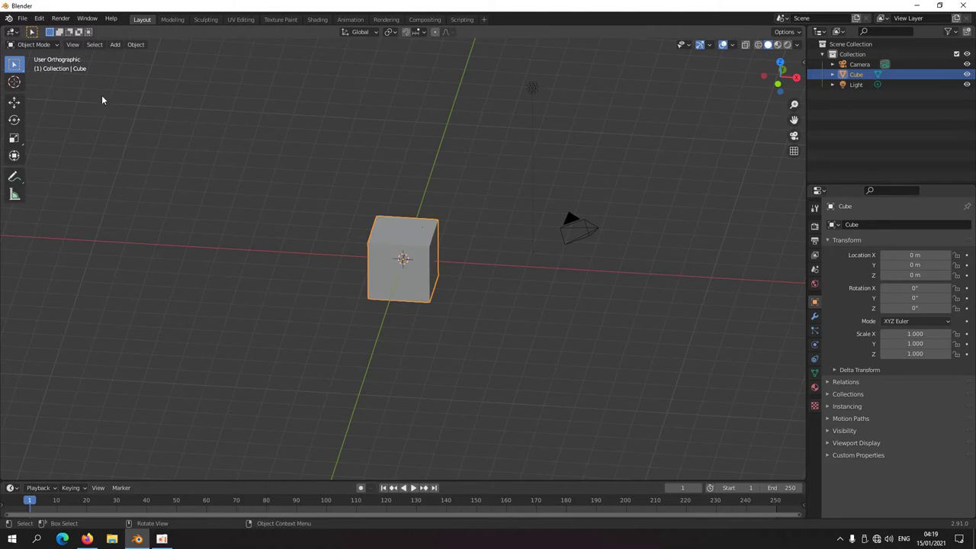
pyautogui.press('Tab')
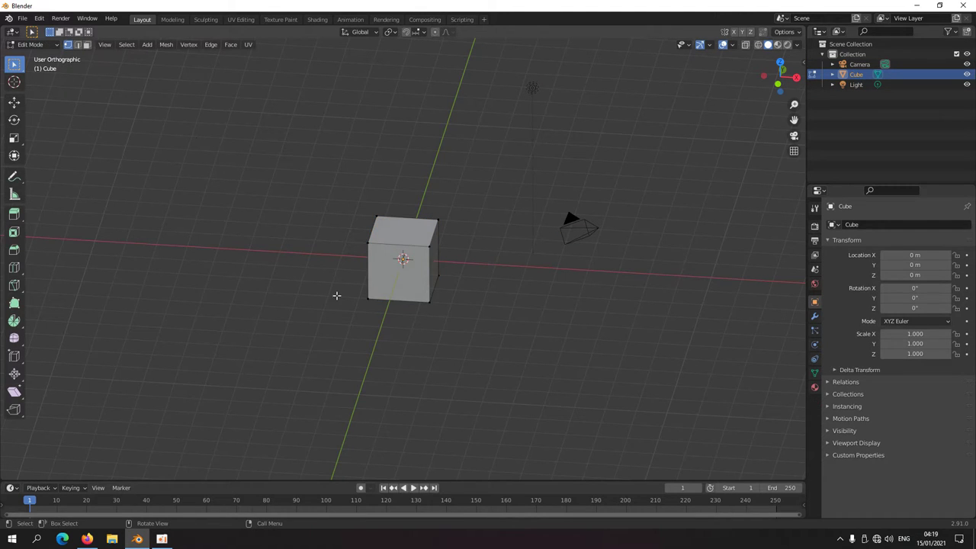
pyautogui.hotkey('alt', 'a')
# Open Preferences and search the Keymap by key binding for 'alt a'.
pyautogui.hotkey('ctrl', ',')
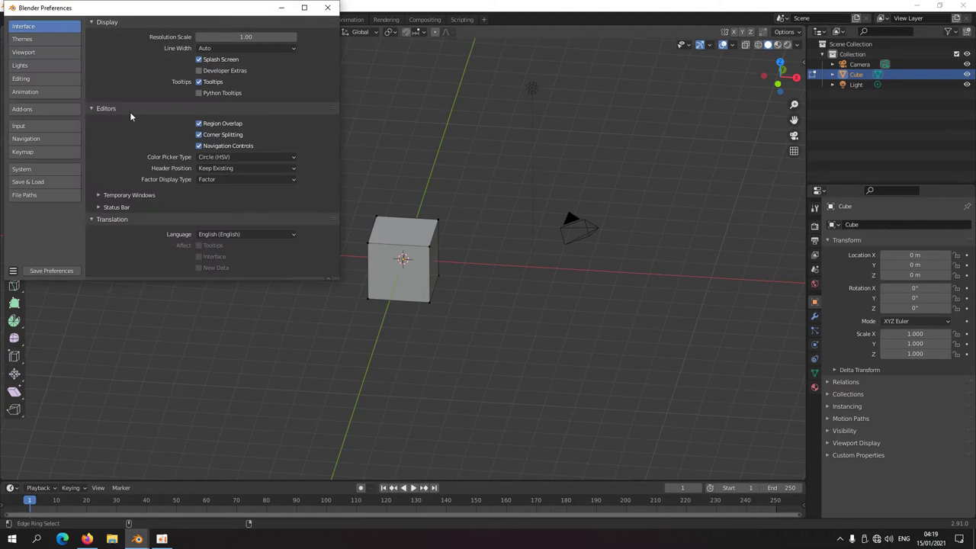
pyautogui.moveTo(119, 12); pyautogui.dragTo(235, 68)
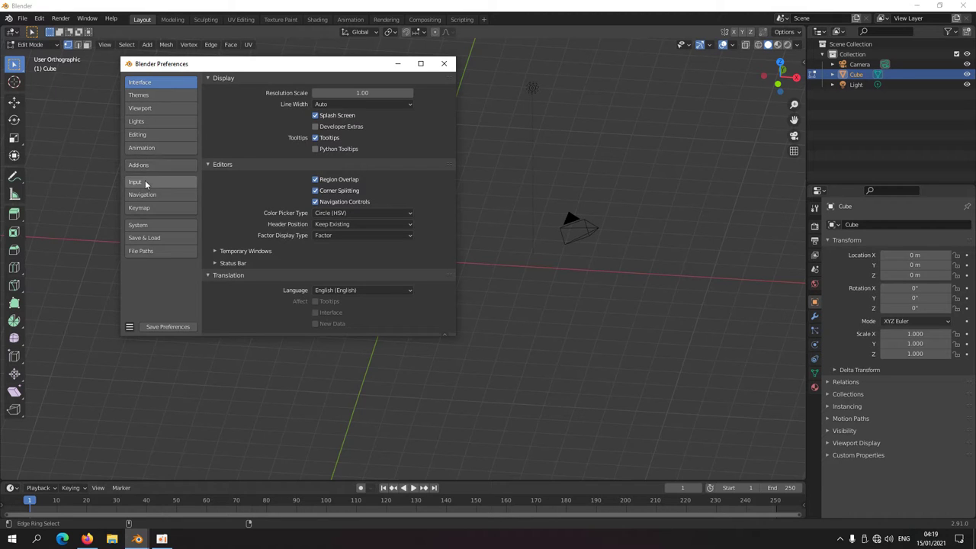
pyautogui.click(145, 207)
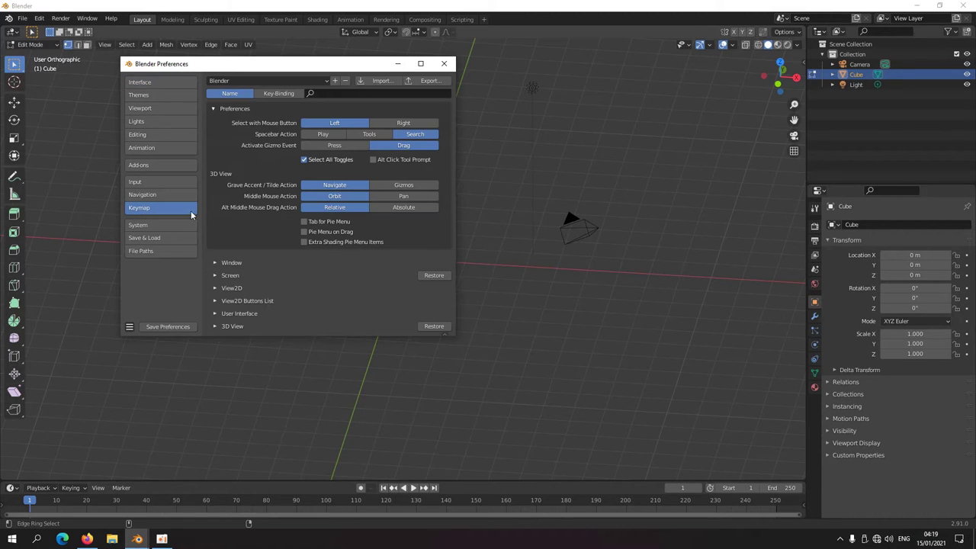
pyautogui.click(282, 94)
pyautogui.click(343, 94)
pyautogui.write('alt a')
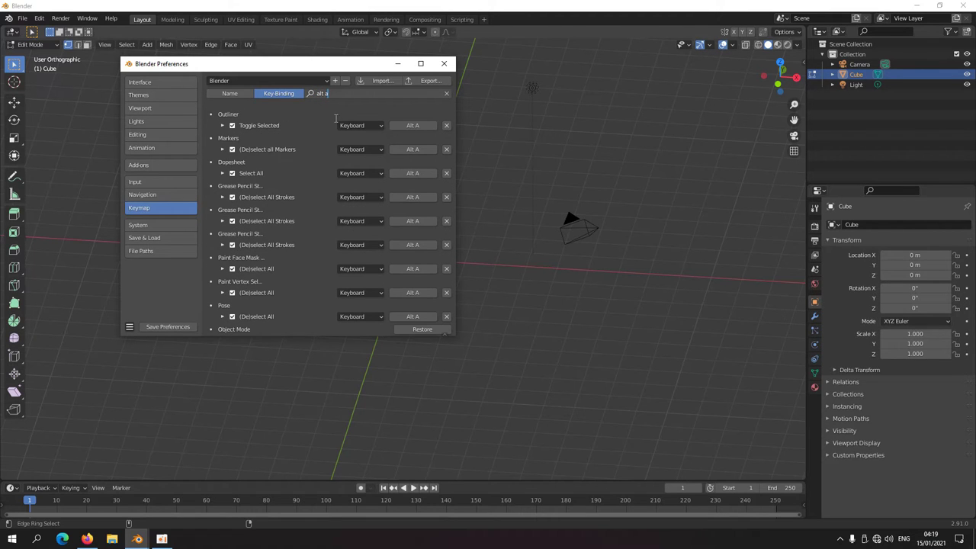
pyautogui.press('Return')
pyautogui.scroll(-2, 305, 290)
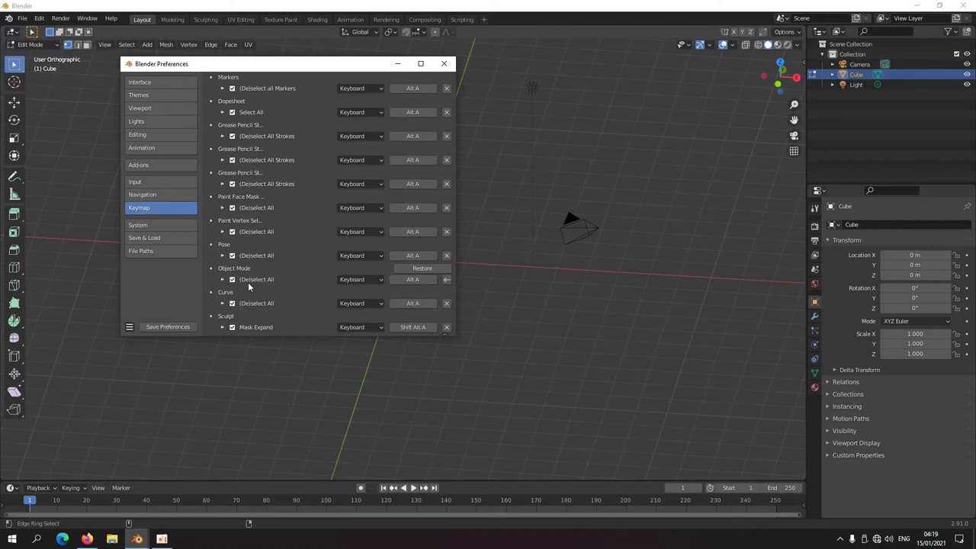
# Set the Mesh (De)select All binding's action to Invert and close Preferences.
pyautogui.click(222, 279)
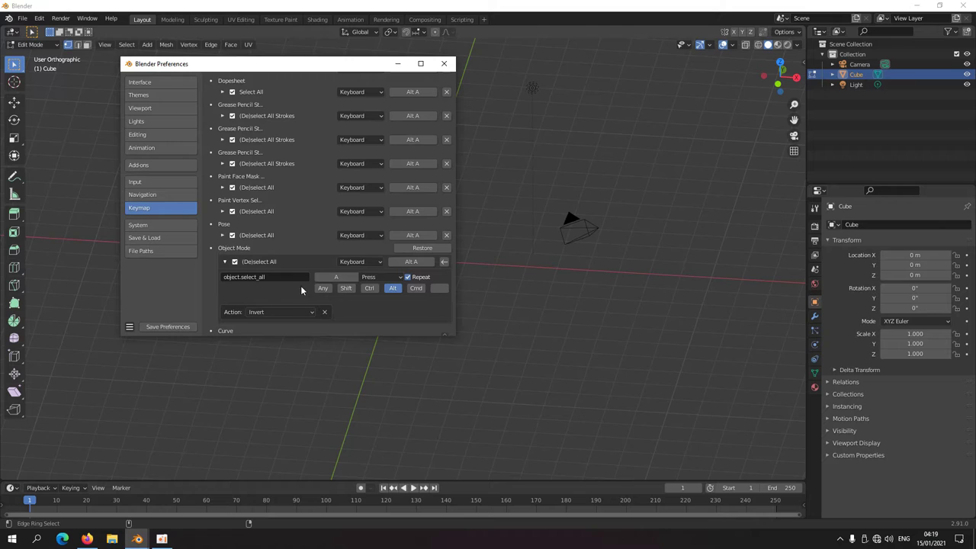
pyautogui.click(226, 262)
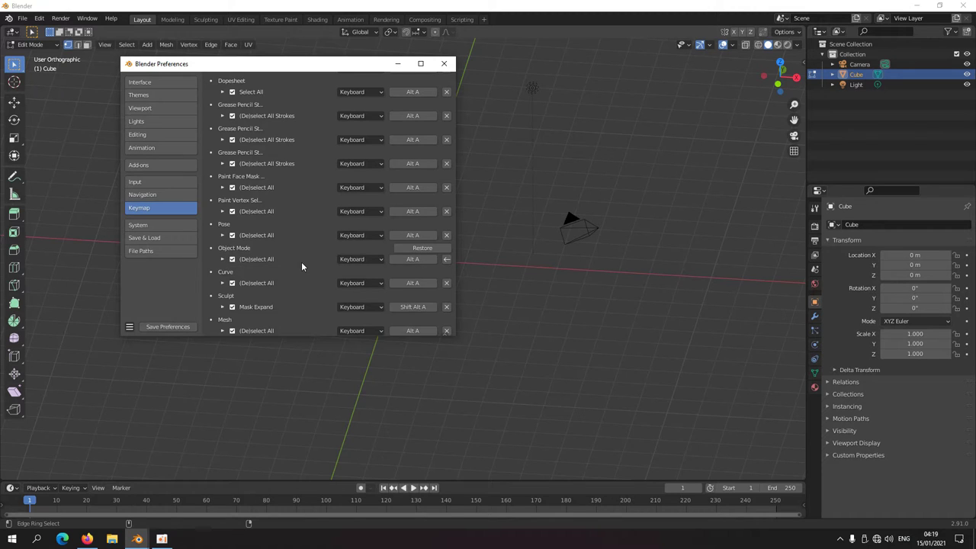
pyautogui.scroll(-2, 294, 254)
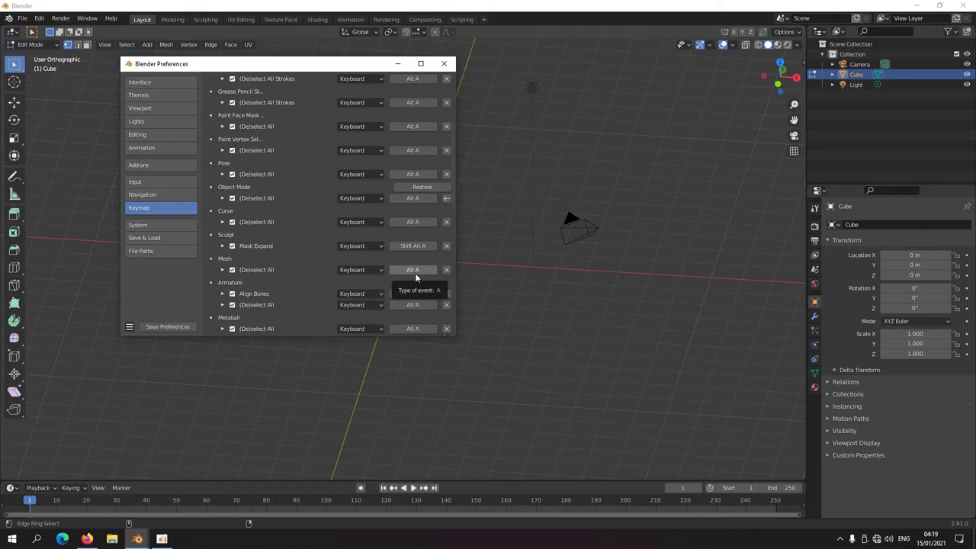
pyautogui.click(223, 271)
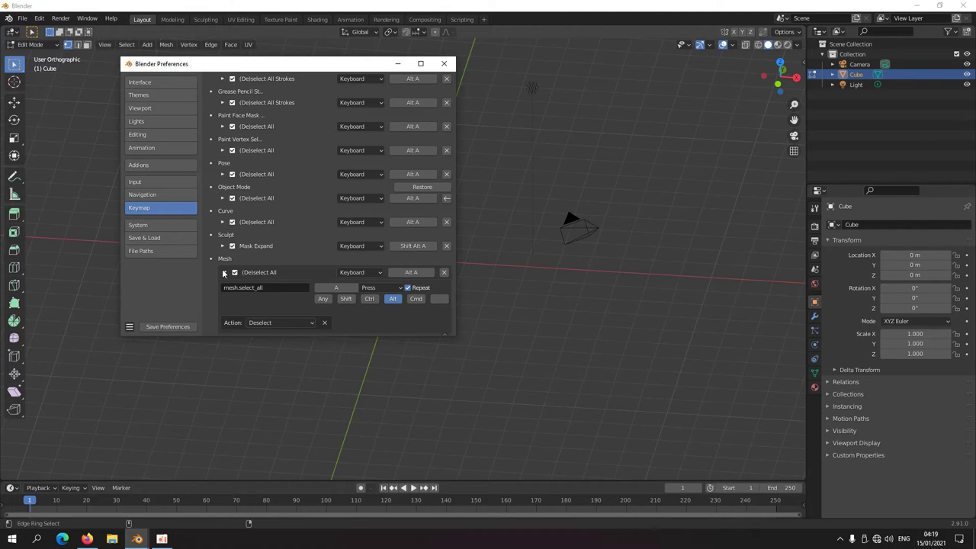
pyautogui.click(275, 322)
pyautogui.click(268, 279)
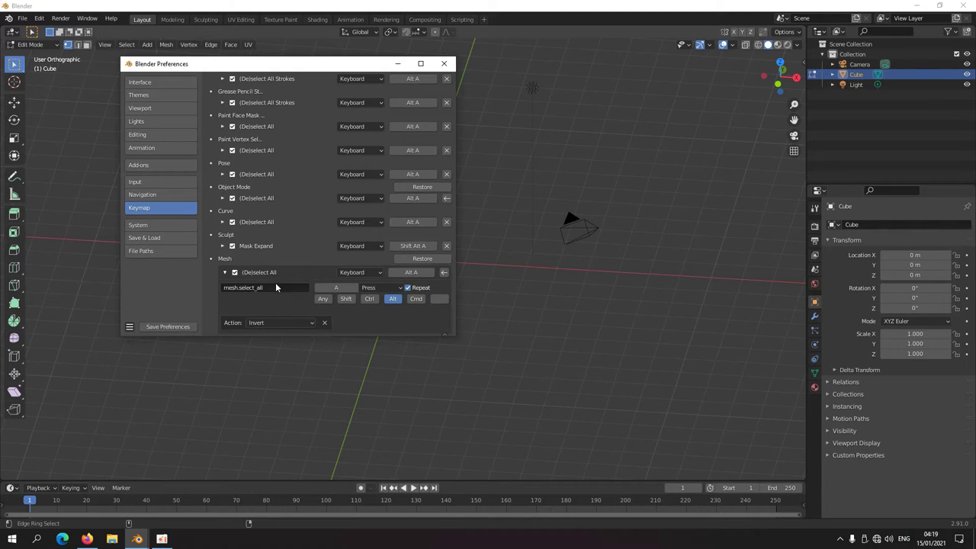
pyautogui.click(223, 272)
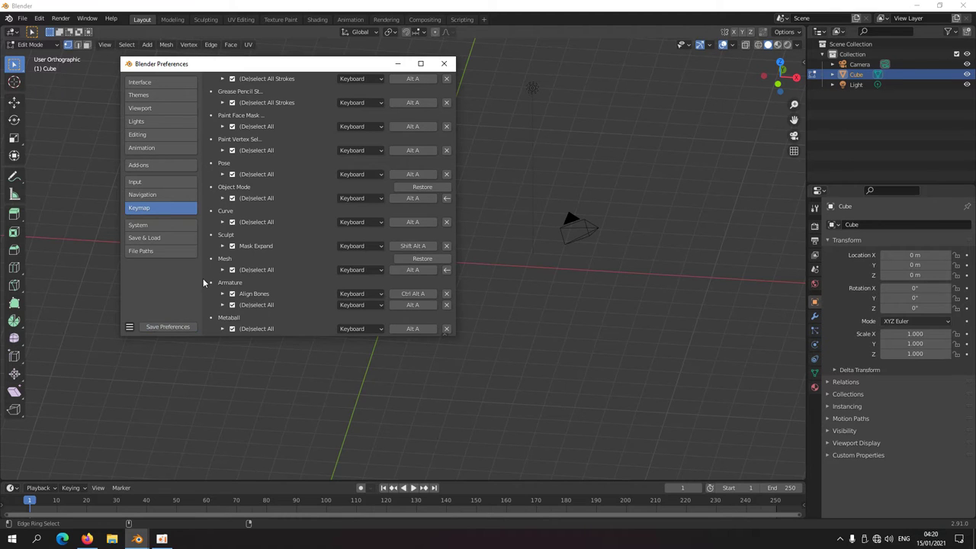
pyautogui.click(444, 64)
pyautogui.click(126, 45)
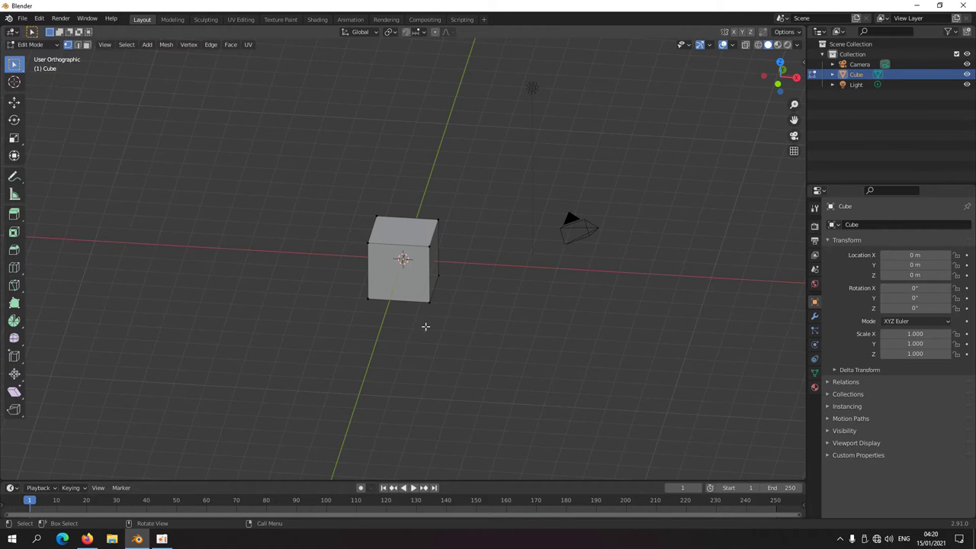
# Delete the cube's selected vertices and select the single vertex left behind.
pyautogui.press('a')
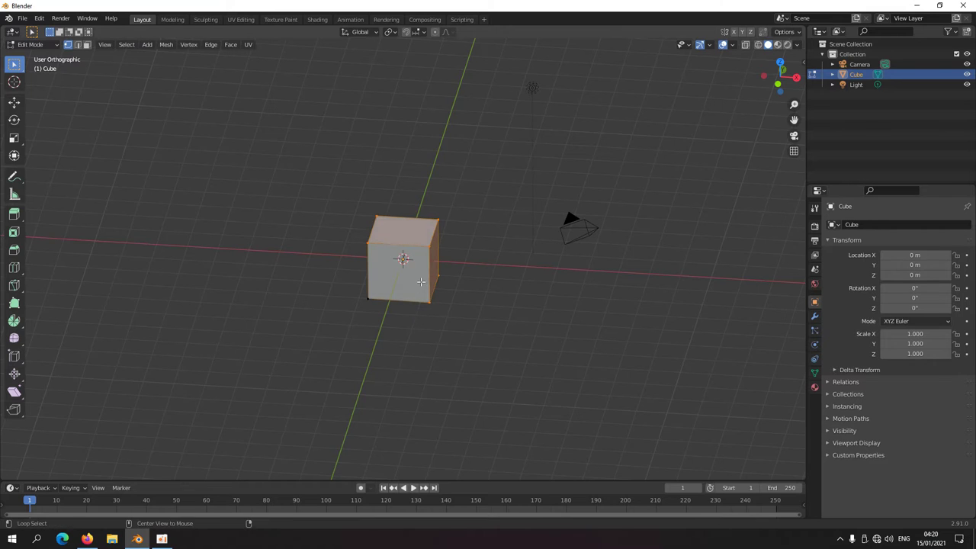
pyautogui.press('x')
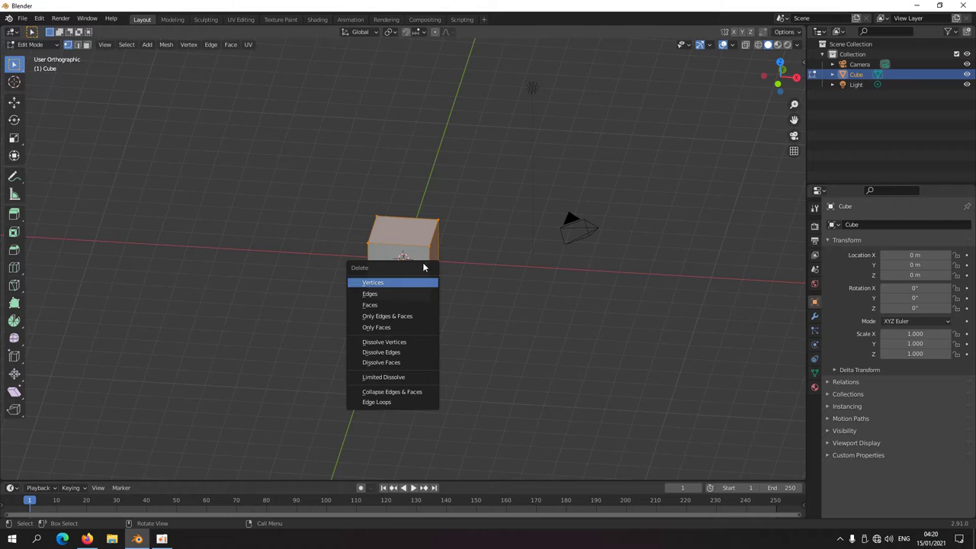
pyautogui.click(410, 282)
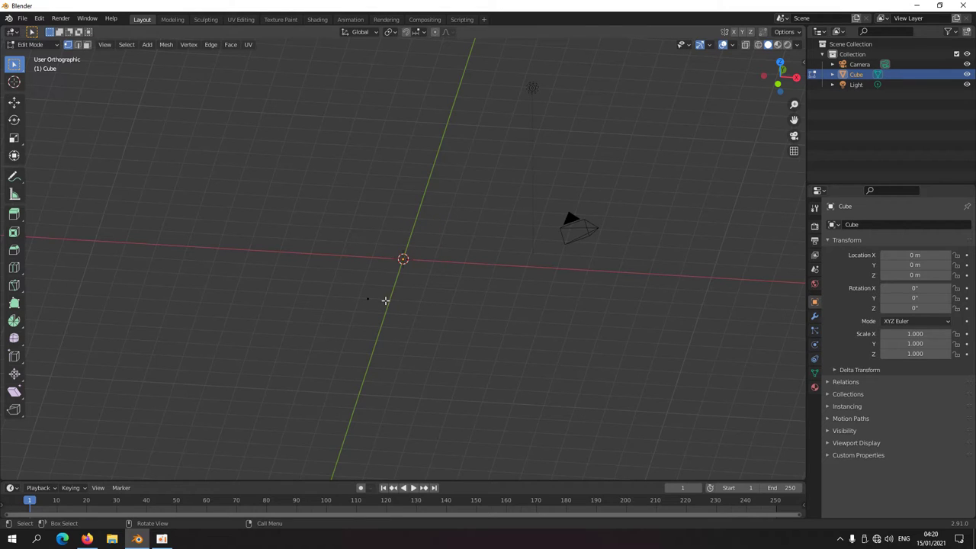
pyautogui.click(365, 295)
# Extrude the vertex 2 m into an edge, then extrude that edge 2 m into a square face.
pyautogui.moveTo(401, 355); pyautogui.dragTo(431, 331, button='middle')
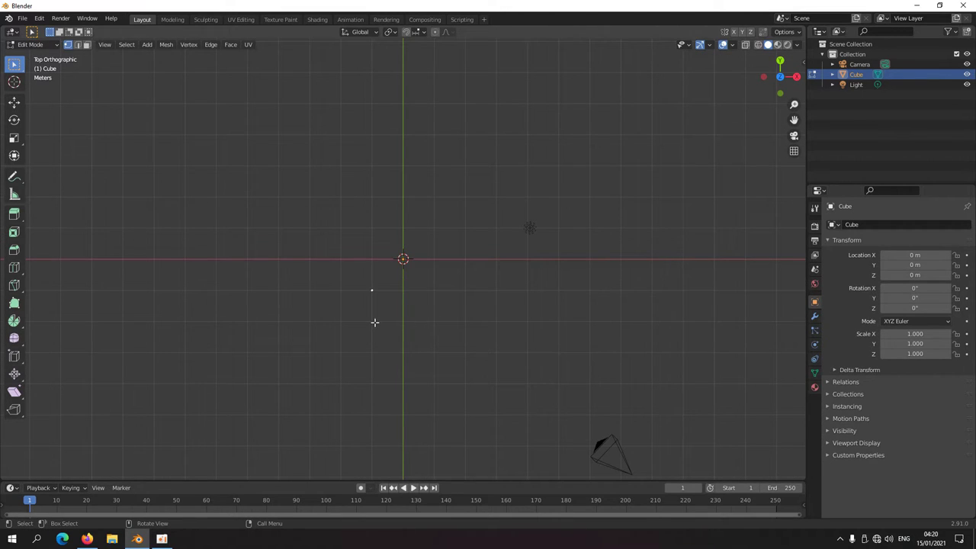
pyautogui.press('e')
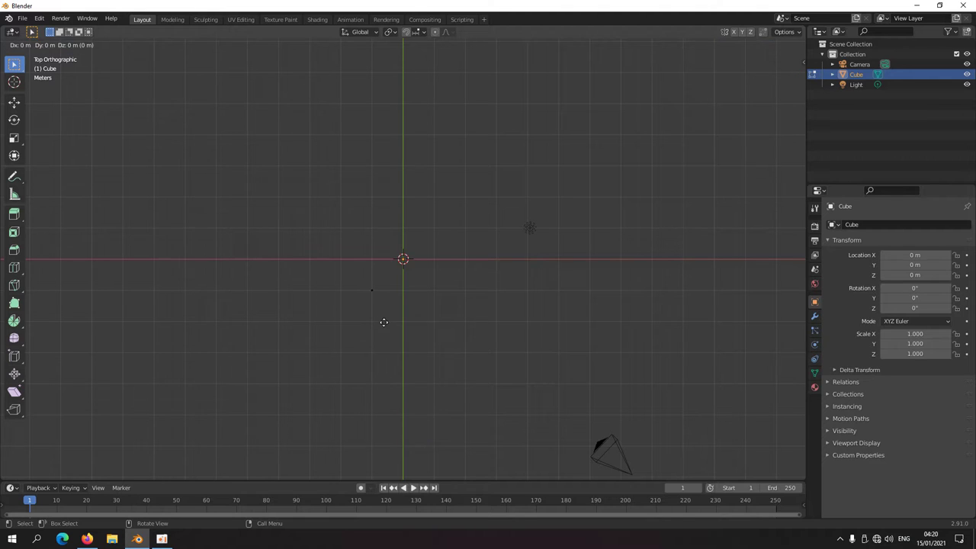
pyautogui.press('ctrl')
pyautogui.keyDown('ctrl'); pyautogui.click(440, 322); pyautogui.keyUp('ctrl')
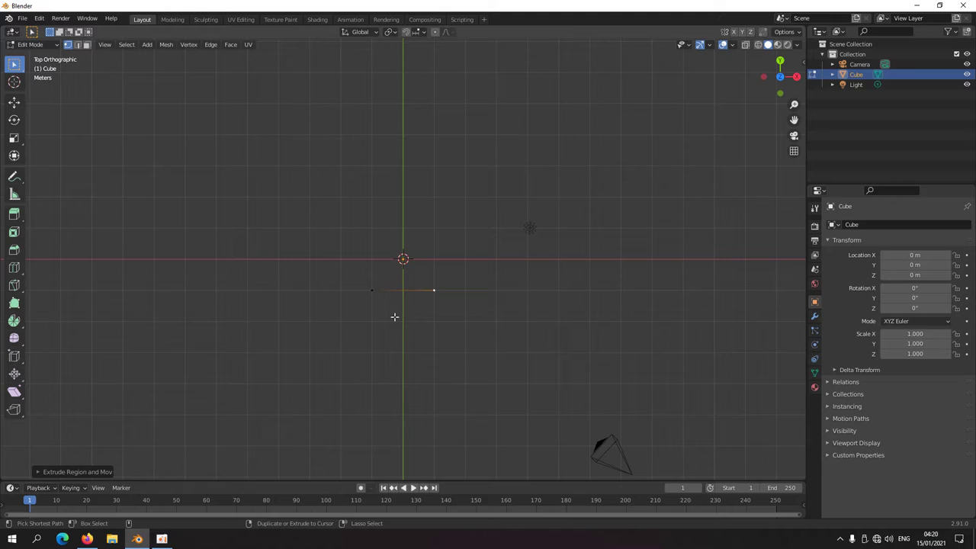
pyautogui.moveTo(448, 317); pyautogui.dragTo(327, 282)
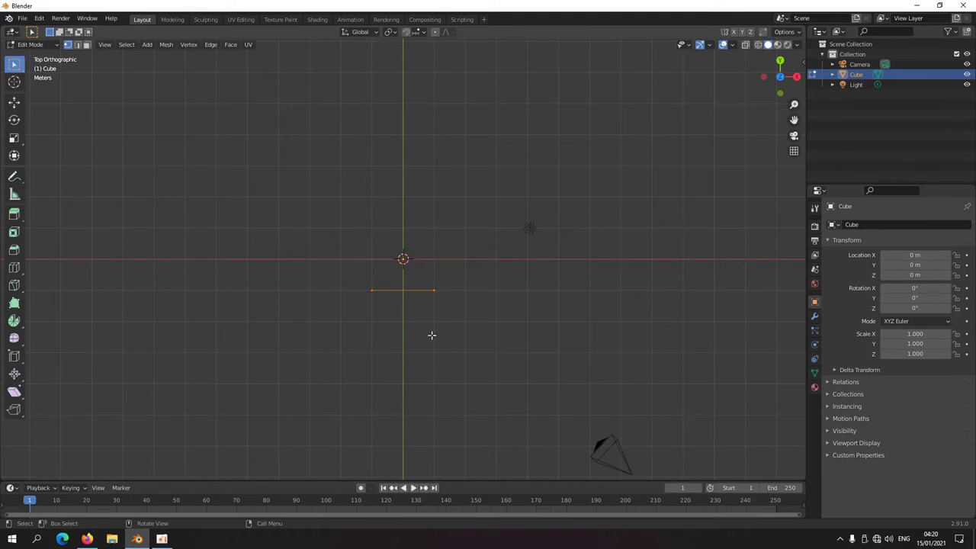
pyautogui.press('g')
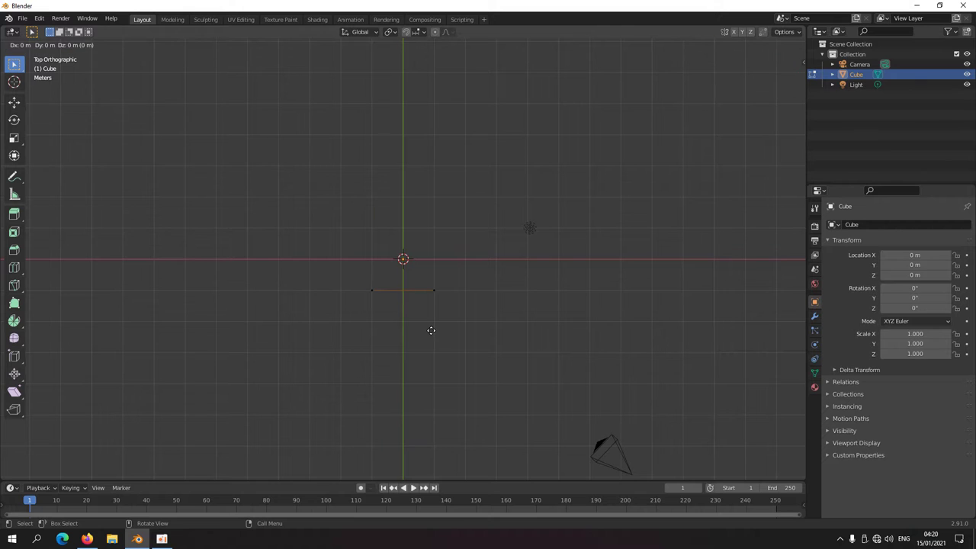
pyautogui.press('ctrl')
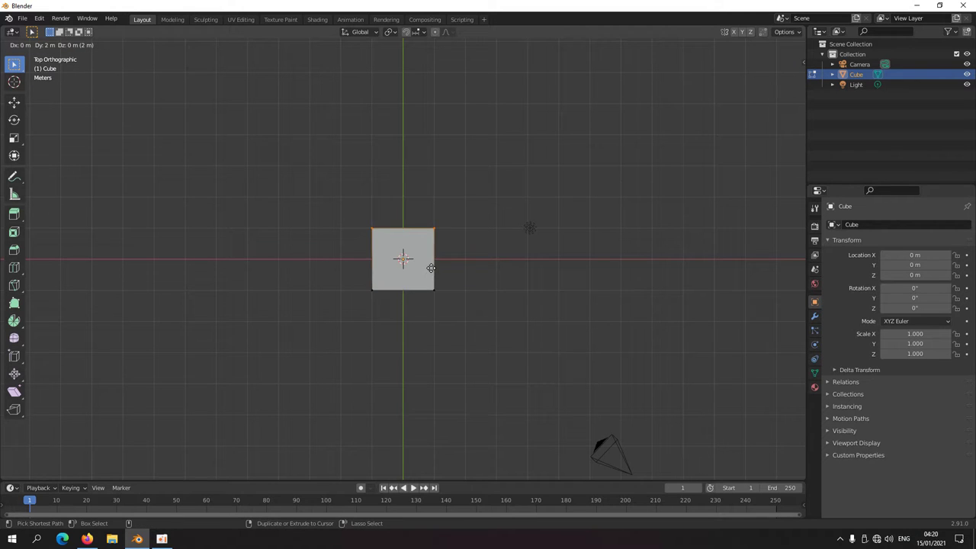
pyautogui.click(431, 268)
# Select the square face and extrude it 3 m along its normal into a box.
pyautogui.moveTo(431, 267); pyautogui.dragTo(294, 220, button='middle')
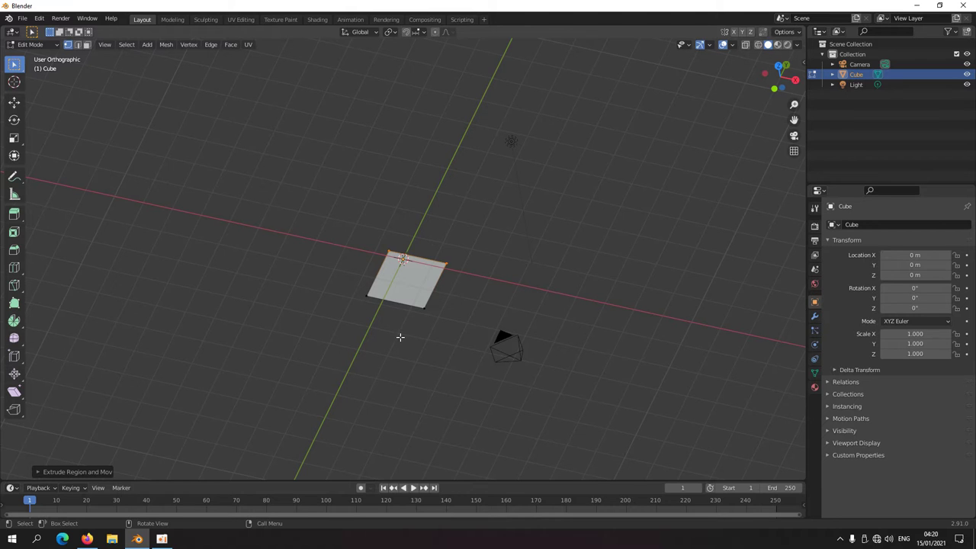
pyautogui.click(427, 347)
pyautogui.click(413, 326)
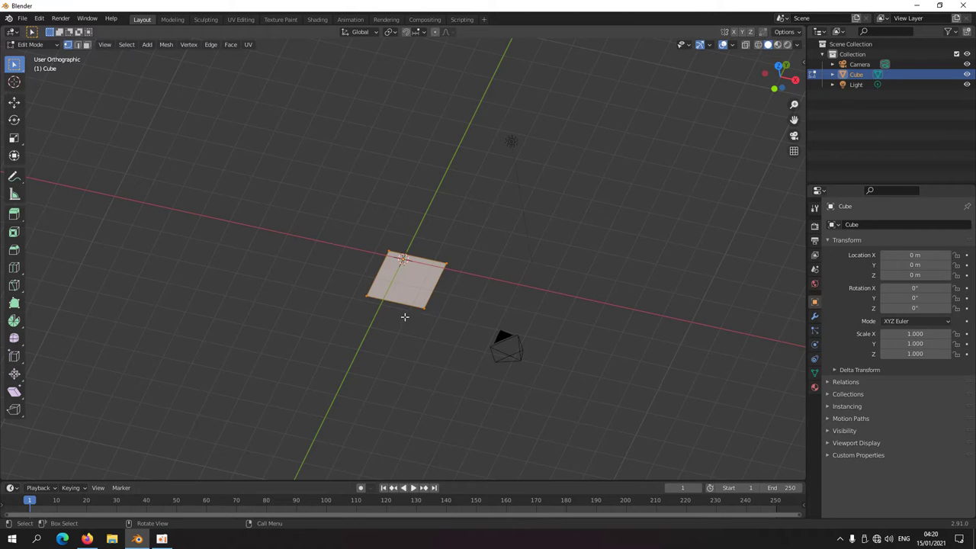
pyautogui.scroll(2, 404, 313)
pyautogui.moveTo(404, 312); pyautogui.dragTo(414, 322, button='middle')
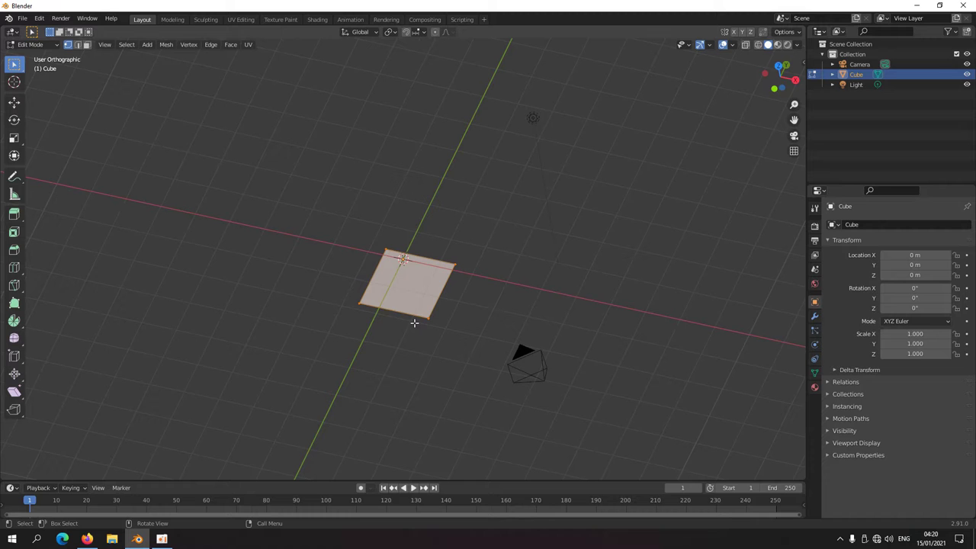
pyautogui.press('e')
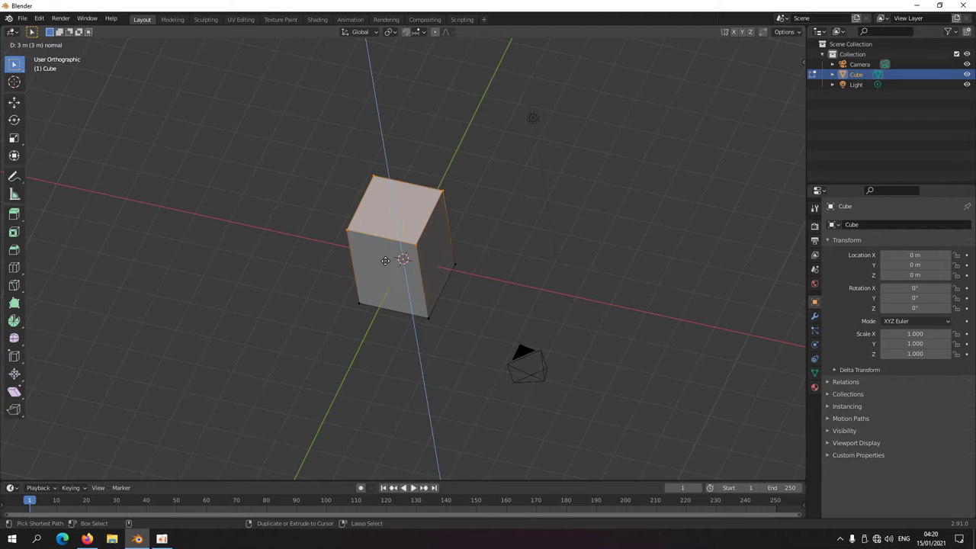
pyautogui.click(387, 263)
pyautogui.moveTo(387, 263); pyautogui.dragTo(487, 207, button='middle')
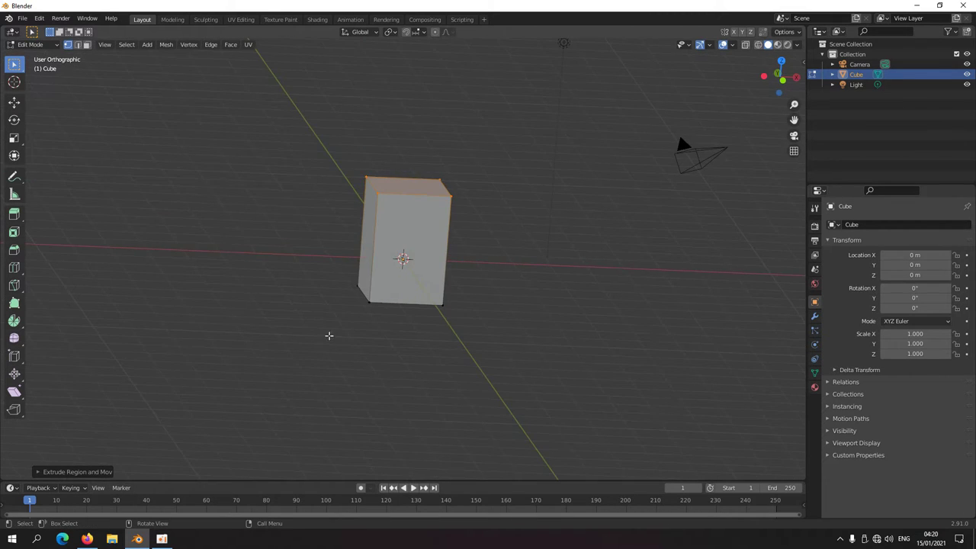
pyautogui.moveTo(327, 335); pyautogui.dragTo(388, 305, button='middle')
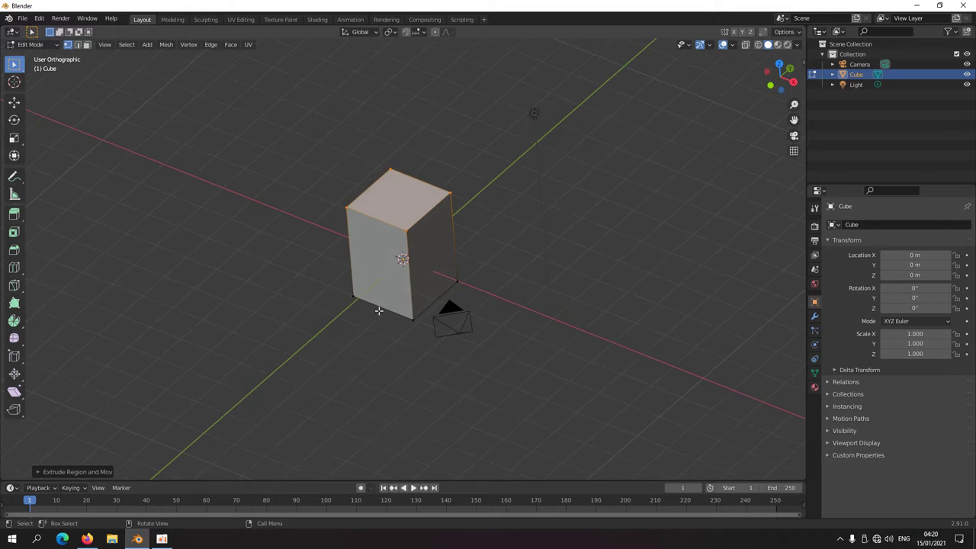
# Stretch the box along X by moving its right face outward.
pyautogui.scroll(-3, 387, 305)
pyautogui.press('Tab')
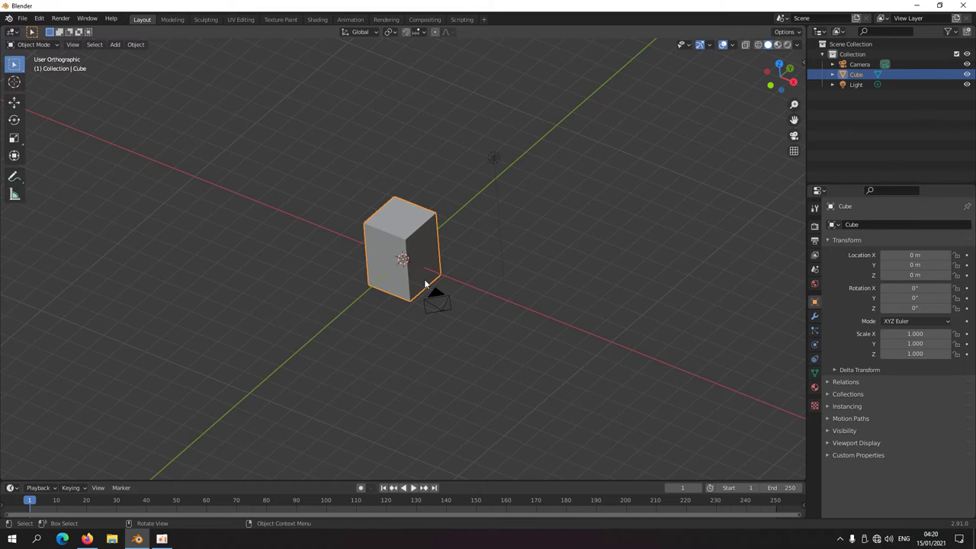
pyautogui.press('Tab')
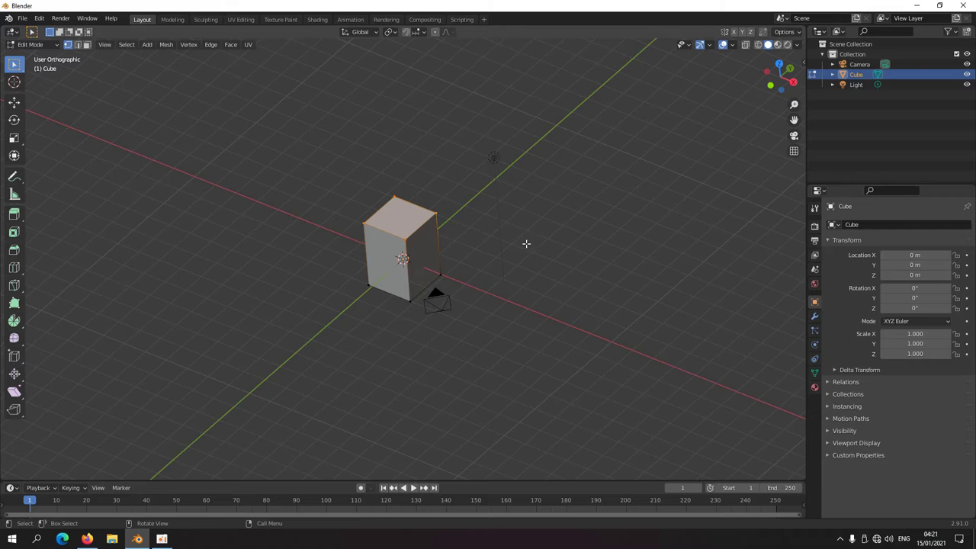
pyautogui.scroll(3, 450, 257)
pyautogui.scroll(-3, 450, 257)
pyautogui.moveTo(401, 188); pyautogui.dragTo(490, 354)
pyautogui.press('g')
pyautogui.press('x')
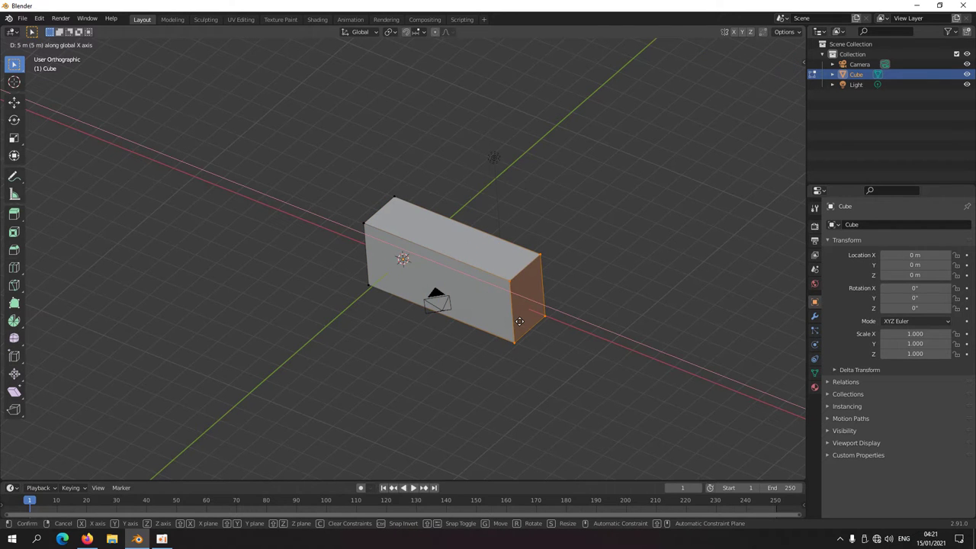
pyautogui.click(519, 321)
# Widen the box along Y by moving one side's vertices outward.
pyautogui.moveTo(562, 338); pyautogui.dragTo(404, 305, button='middle')
pyautogui.moveTo(388, 164); pyautogui.dragTo(526, 377)
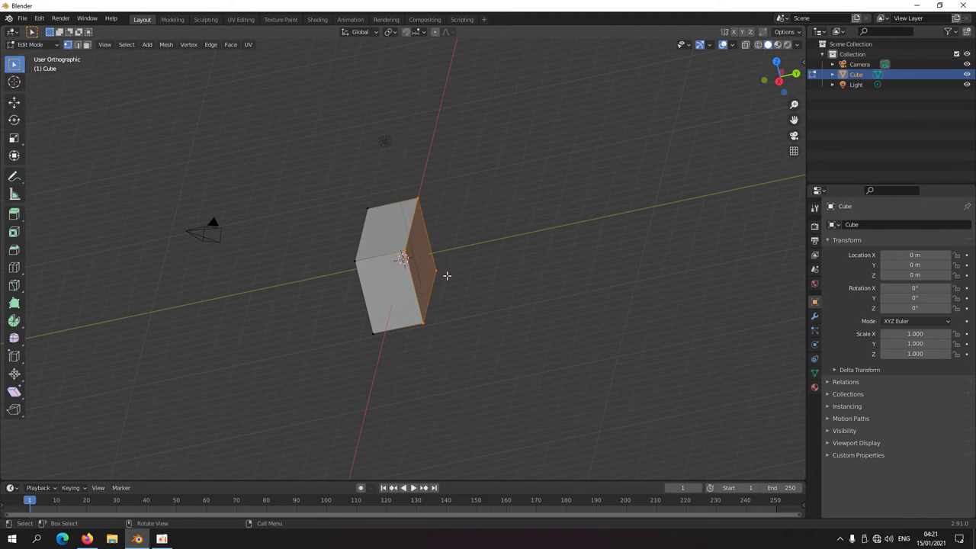
pyautogui.moveTo(447, 272); pyautogui.dragTo(505, 300, button='middle')
pyautogui.press('g')
pyautogui.press('y')
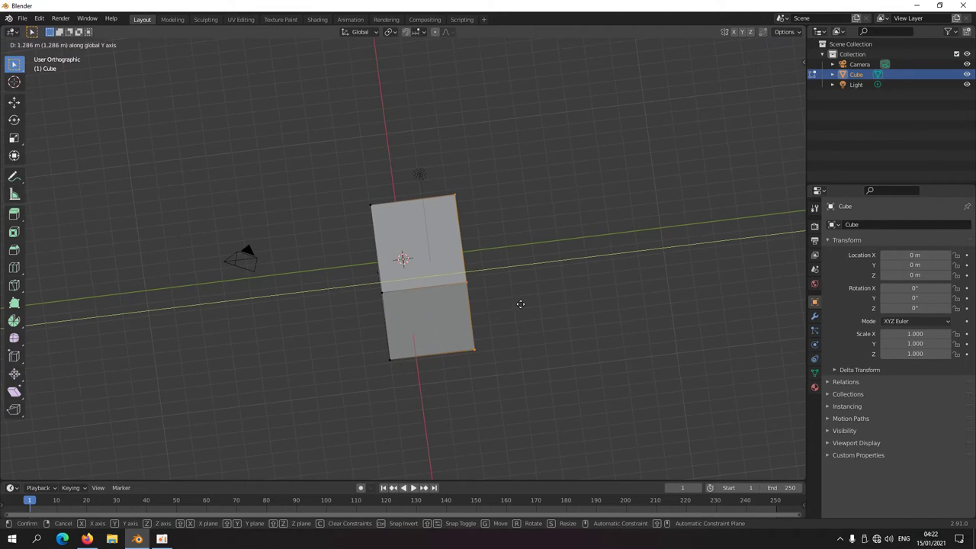
pyautogui.click(530, 303)
pyautogui.moveTo(337, 283); pyautogui.dragTo(366, 225, button='middle')
pyautogui.moveTo(543, 262); pyautogui.dragTo(245, 164)
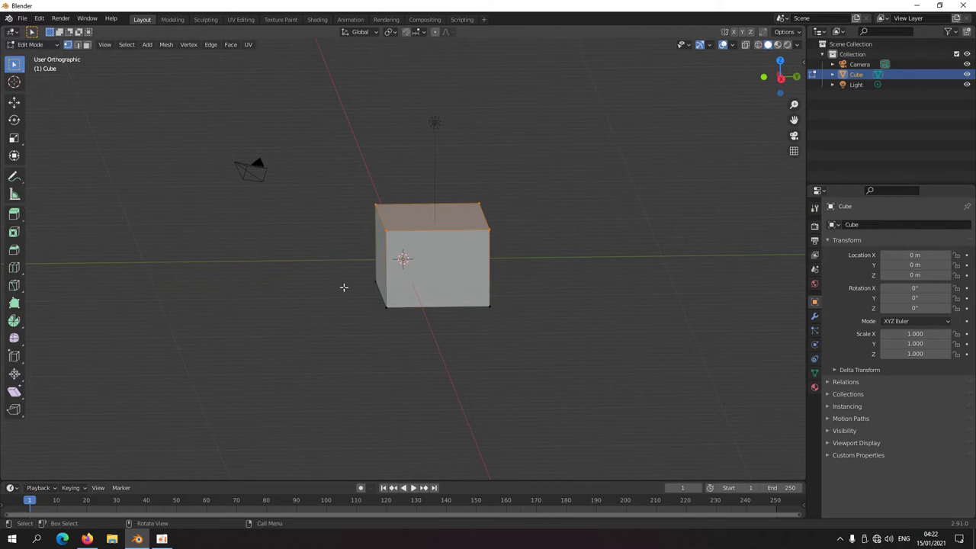
# Extrude the top face about 2 m up and scale it to 0 on Y into a ridge.
pyautogui.press('e')
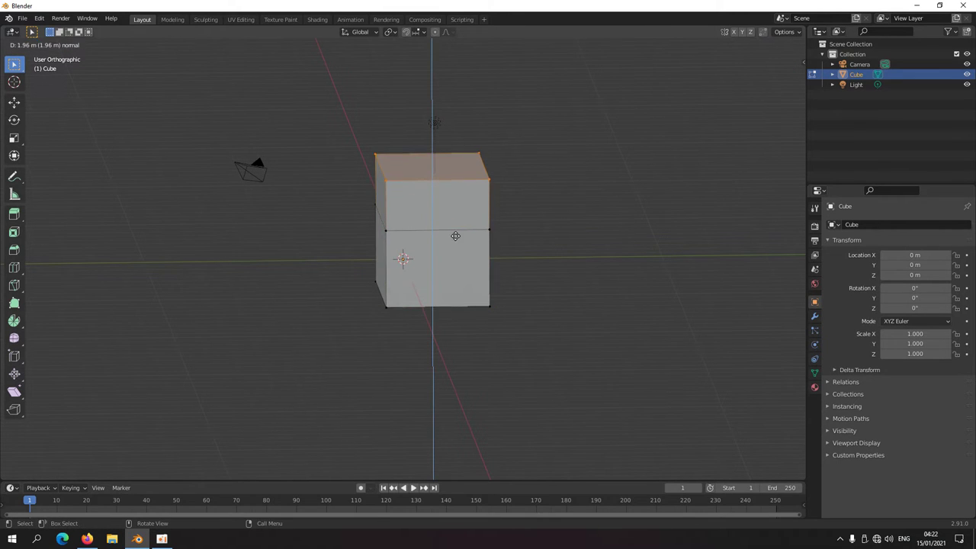
pyautogui.click(452, 246)
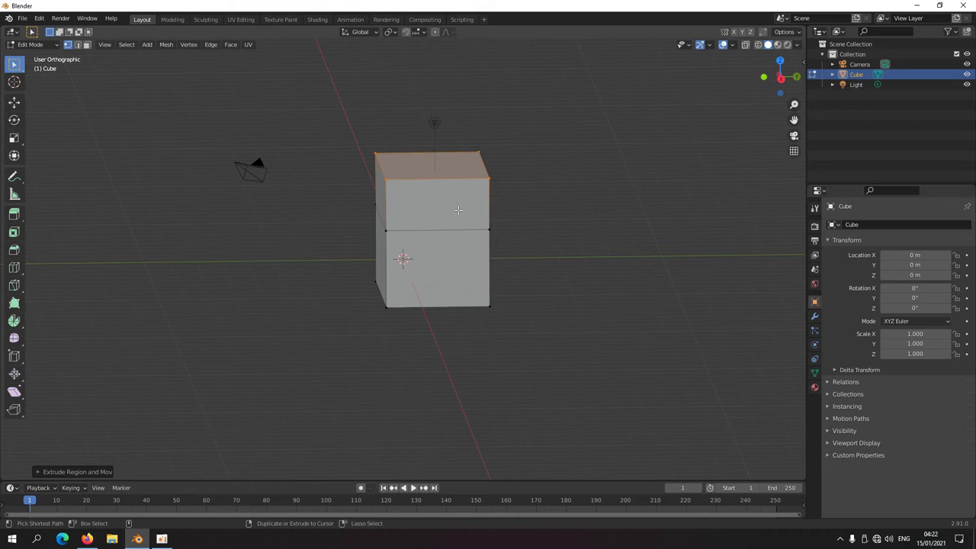
pyautogui.press('s')
pyautogui.press('y')
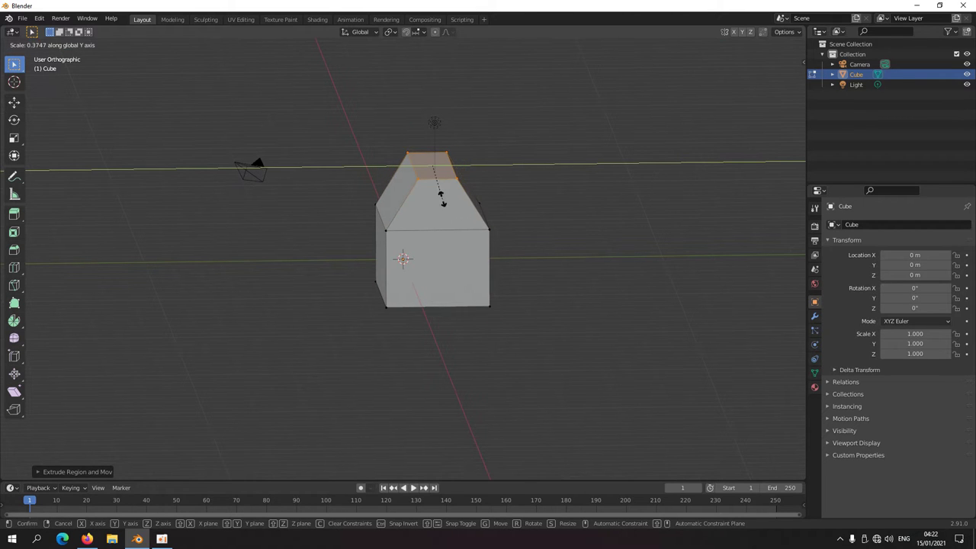
pyautogui.write('0')
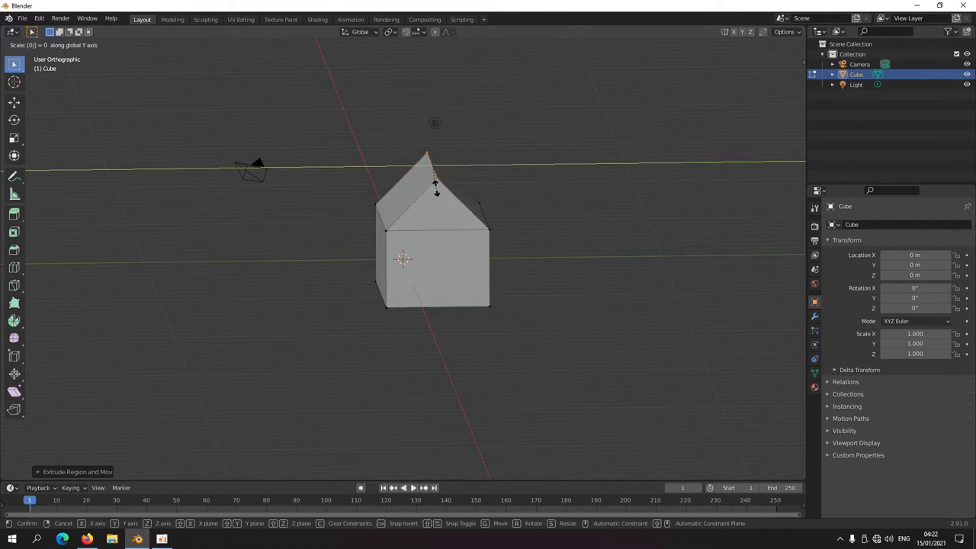
pyautogui.press('Return')
pyautogui.moveTo(436, 191); pyautogui.dragTo(435, 242, button='middle')
pyautogui.scroll(3, 460, 258)
pyautogui.scroll(-1, 420, 266)
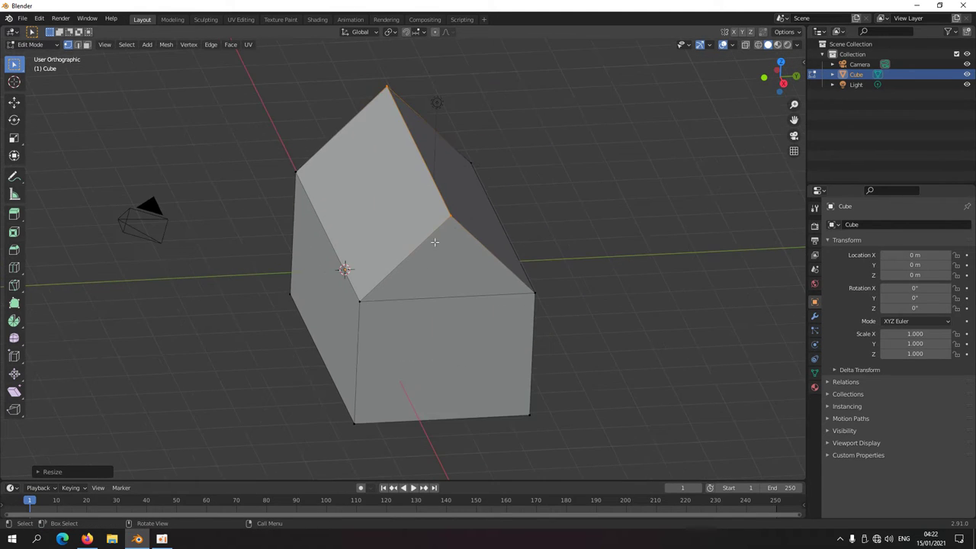
pyautogui.scroll(5, 468, 262)
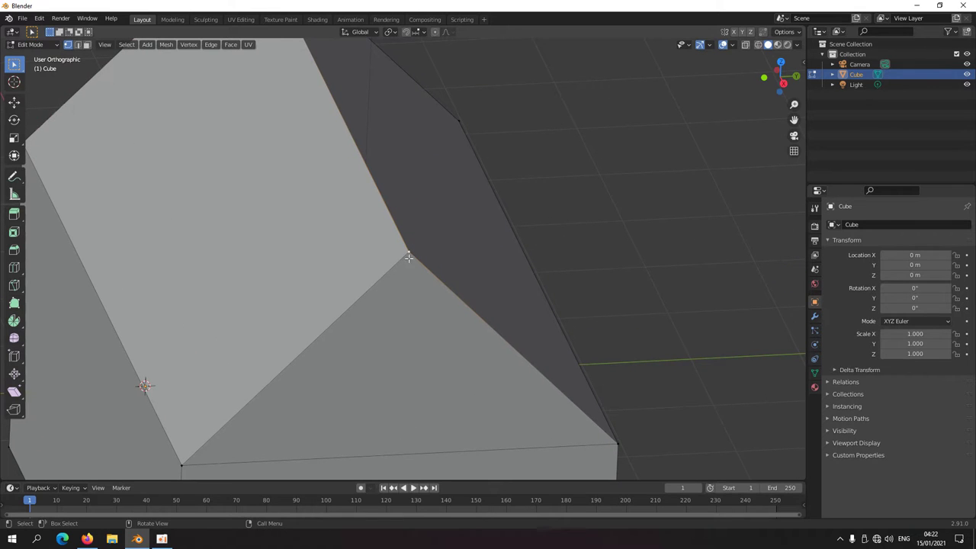
pyautogui.scroll(-3, 408, 258)
# Test-grab the ridge vertex three times, cancelling each move.
pyautogui.press('g')
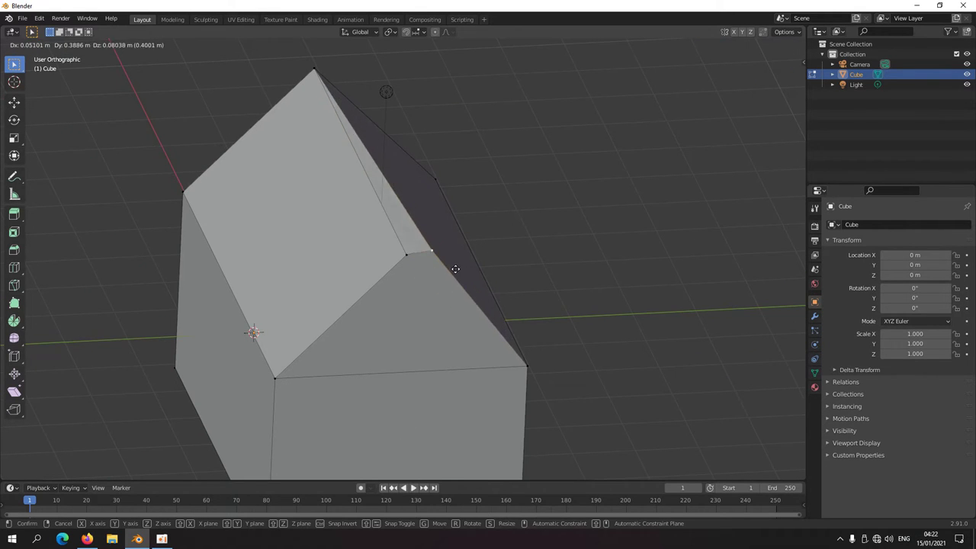
pyautogui.press('Escape')
pyautogui.press('g')
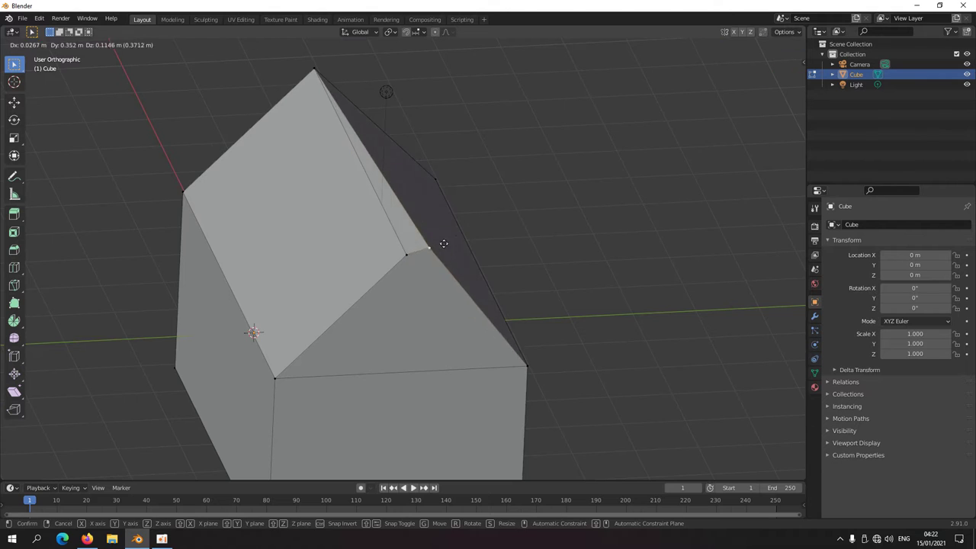
pyautogui.press('Escape')
pyautogui.press('g')
pyautogui.press('Escape')
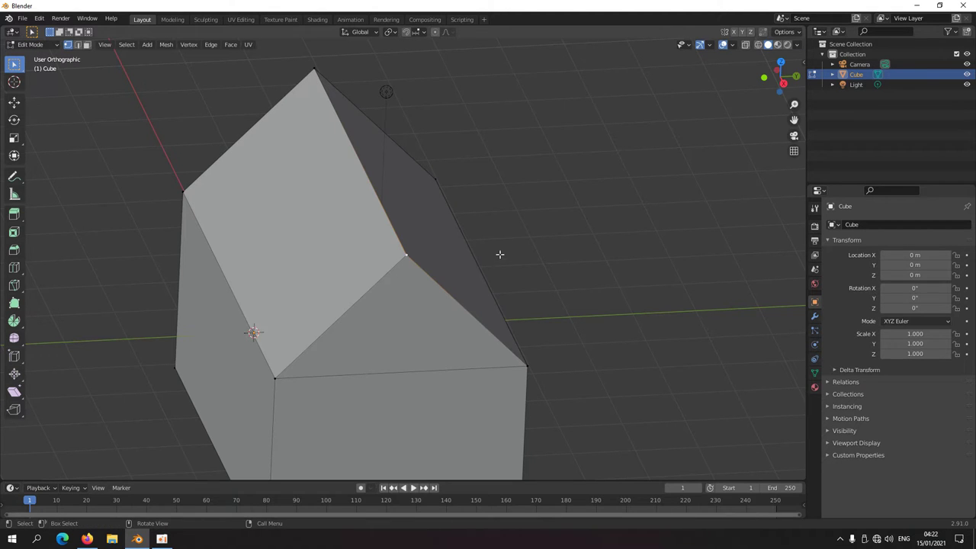
# Turn on Auto Merge in the active tool's options.
pyautogui.click(815, 209)
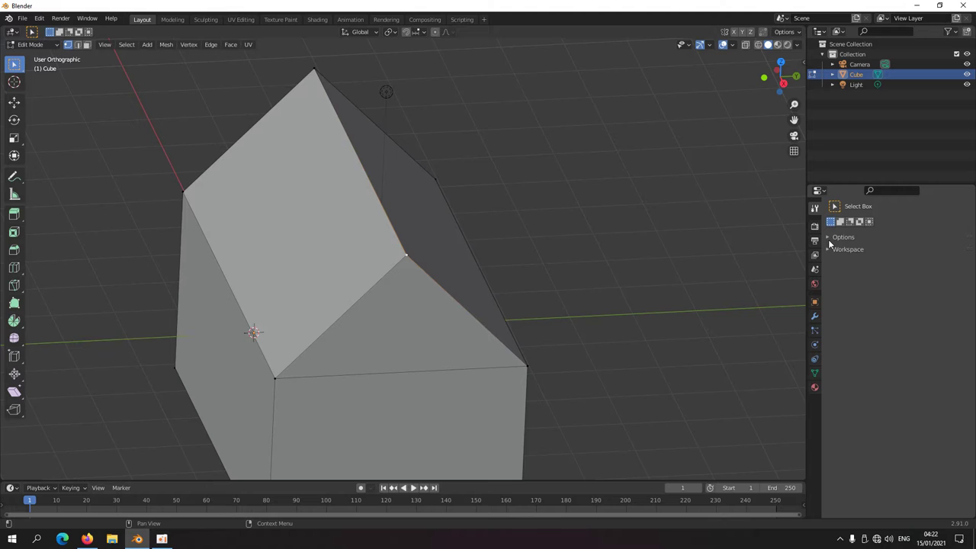
pyautogui.click(830, 237)
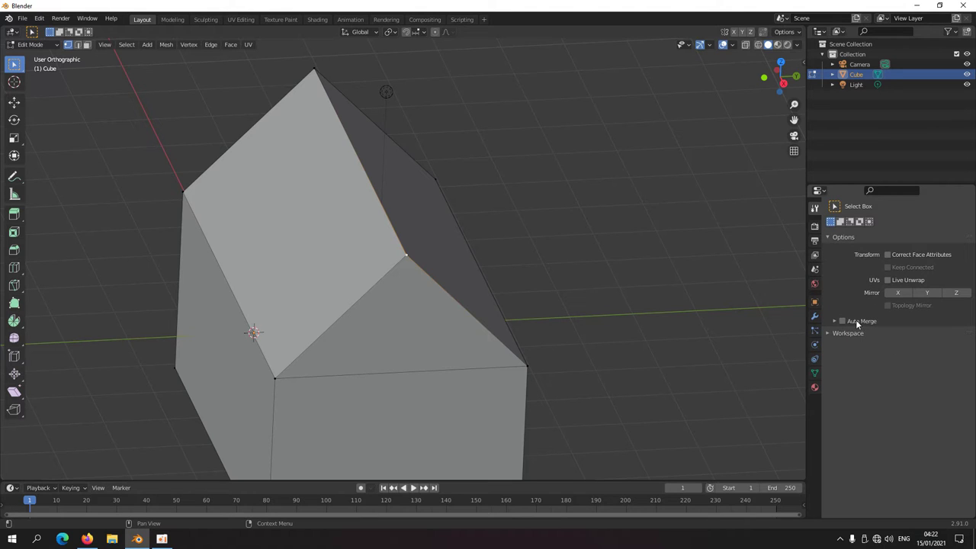
pyautogui.click(842, 321)
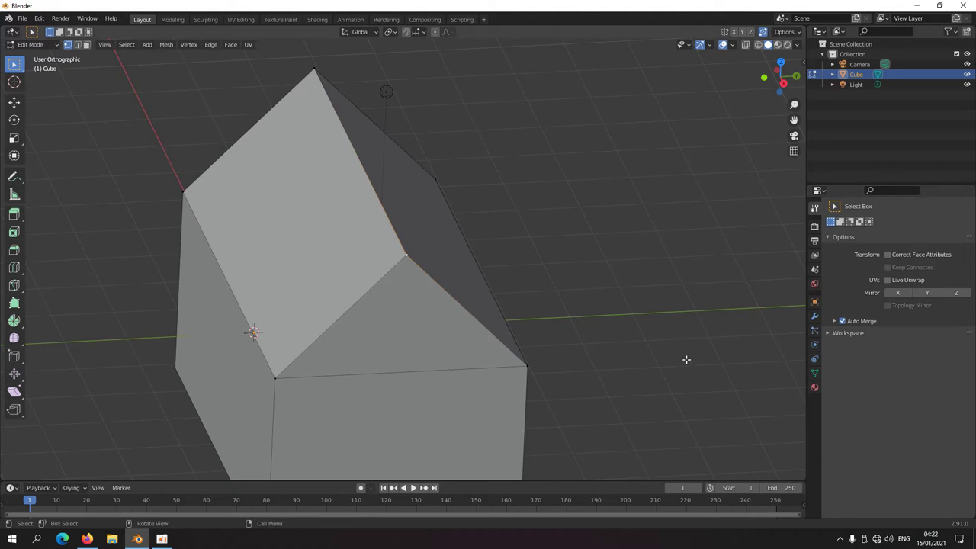
pyautogui.scroll(-3, 419, 270)
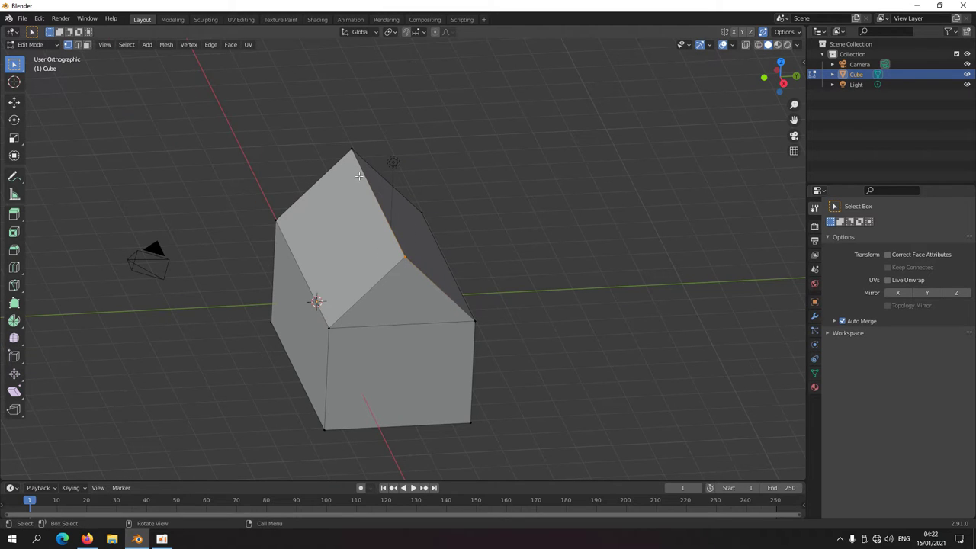
# Add the top ridge vertex to the selection and move the ridge into its new position.
pyautogui.keyDown('shift'); pyautogui.click(351, 151); pyautogui.keyUp('shift')
pyautogui.press('g')
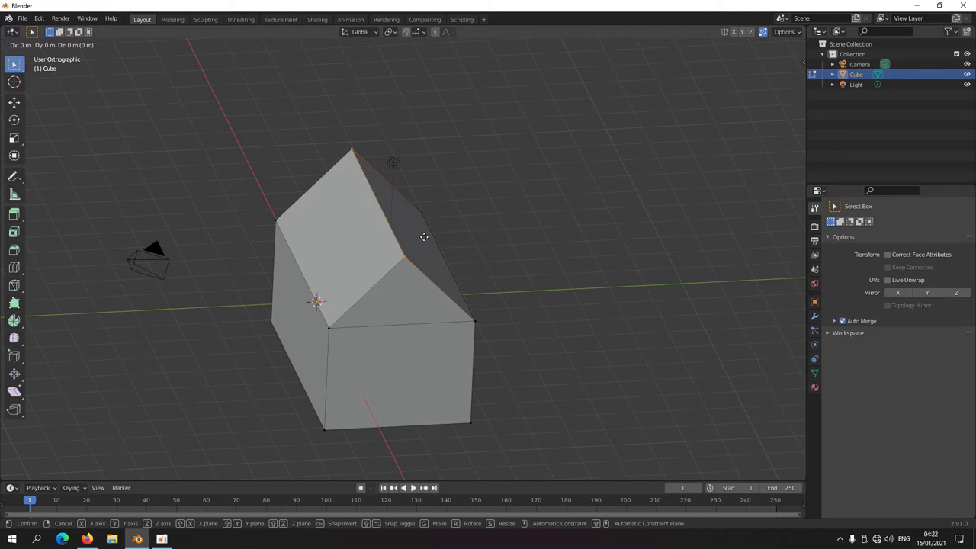
pyautogui.click(424, 237)
pyautogui.scroll(6, 404, 282)
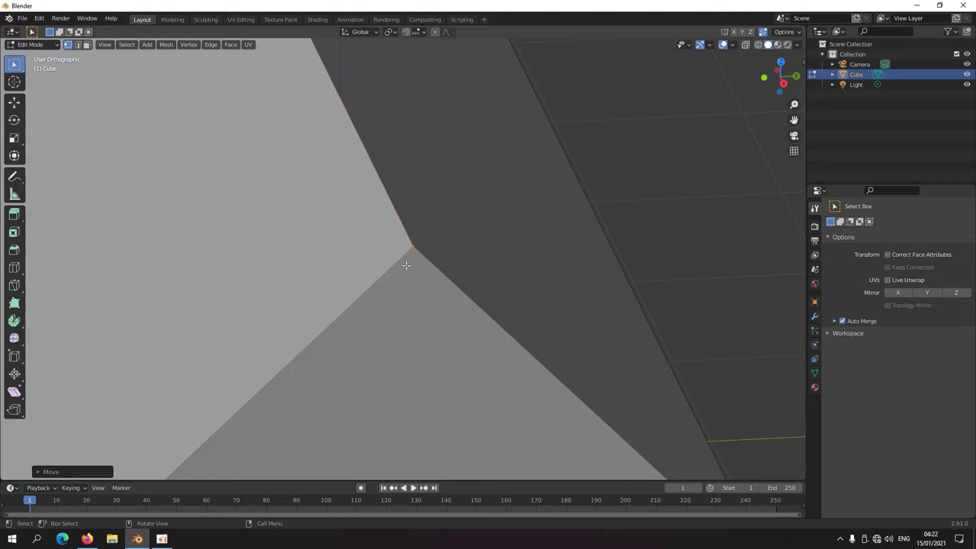
pyautogui.scroll(-6, 406, 264)
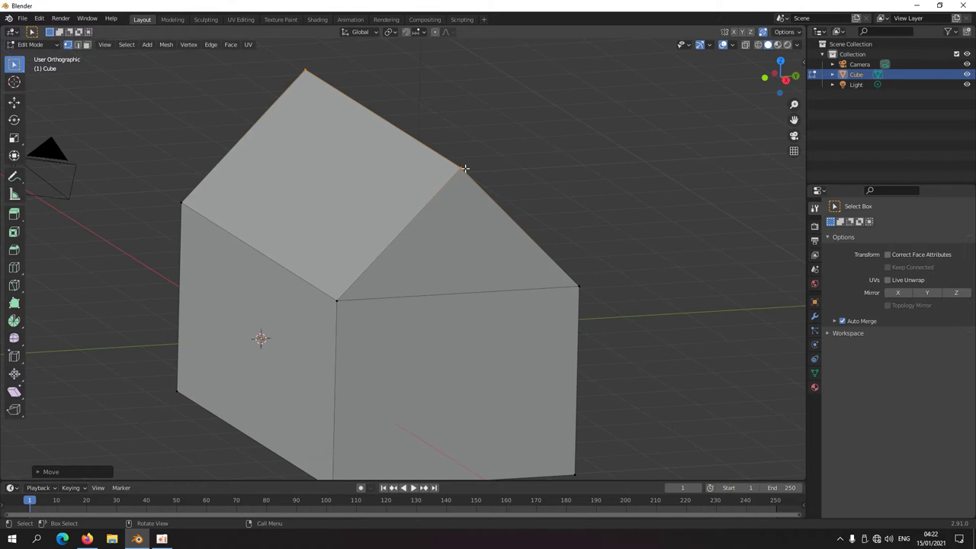
pyautogui.keyDown('shift'); pyautogui.moveTo(465, 168); pyautogui.dragTo(436, 214, button='middle'); pyautogui.keyUp('shift')
# Try moving the ridge and roof peak vertices, cancelling both moves.
pyautogui.press('g')
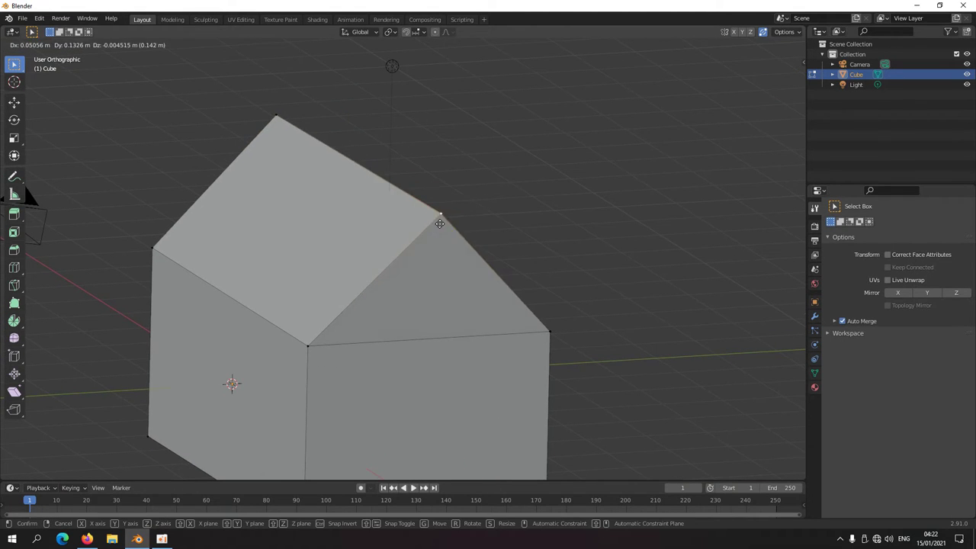
pyautogui.rightClick(440, 223)
pyautogui.click(276, 116)
pyautogui.press('g')
pyautogui.rightClick(297, 238)
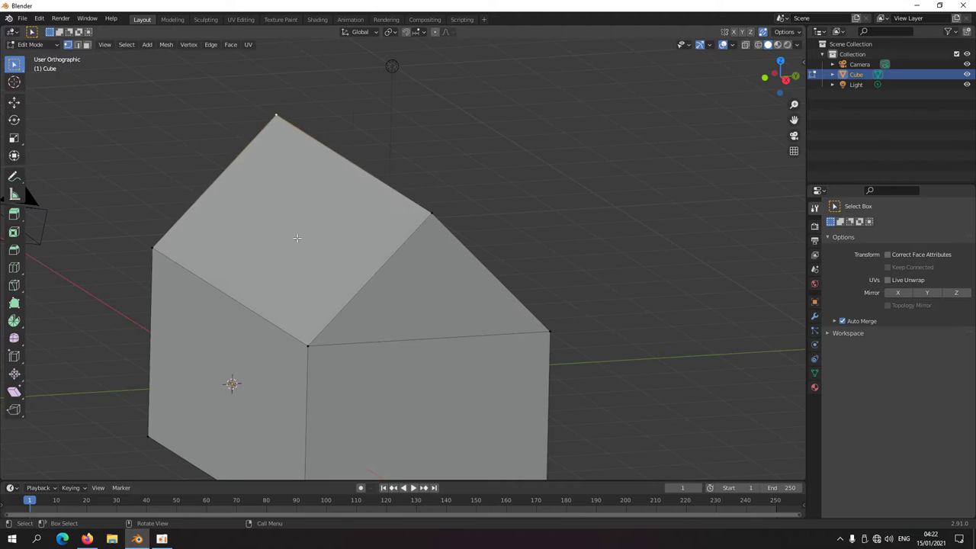
pyautogui.scroll(-7, 297, 238)
pyautogui.moveTo(294, 292); pyautogui.dragTo(412, 255, button='middle')
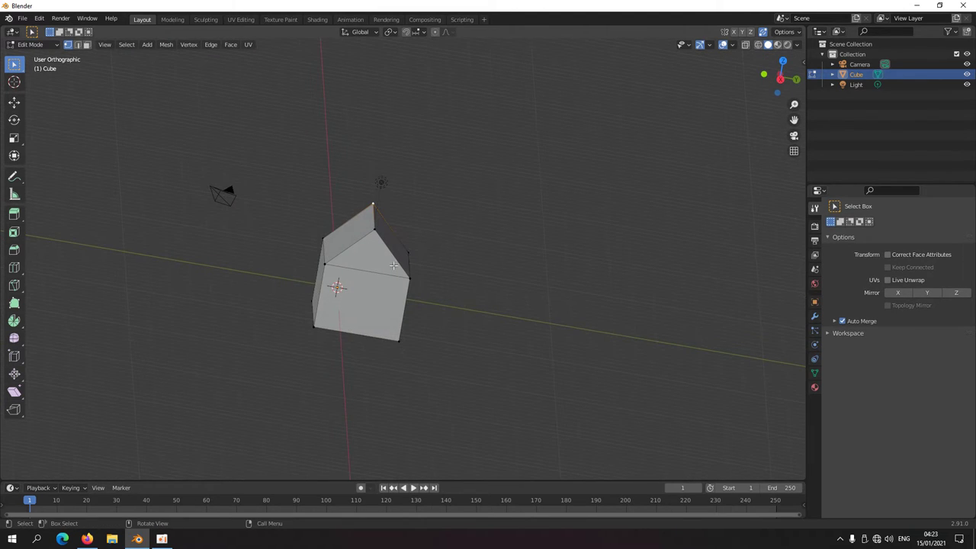
# Extrude the top roof faces in place and scale them into a smaller inset face.
pyautogui.moveTo(393, 267); pyautogui.dragTo(255, 188)
pyautogui.moveTo(330, 221); pyautogui.dragTo(404, 289, button='middle')
pyautogui.press('e')
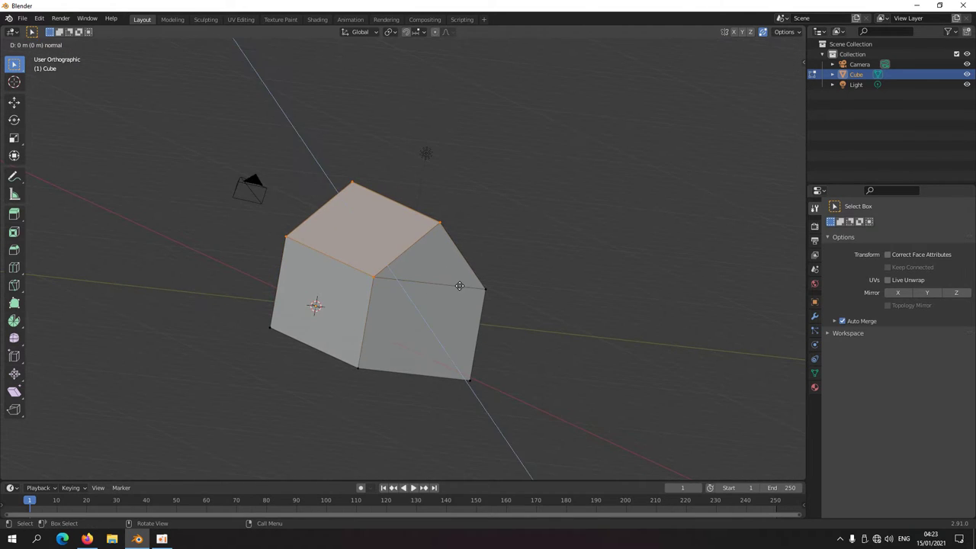
pyautogui.rightClick(449, 282)
pyautogui.press('s')
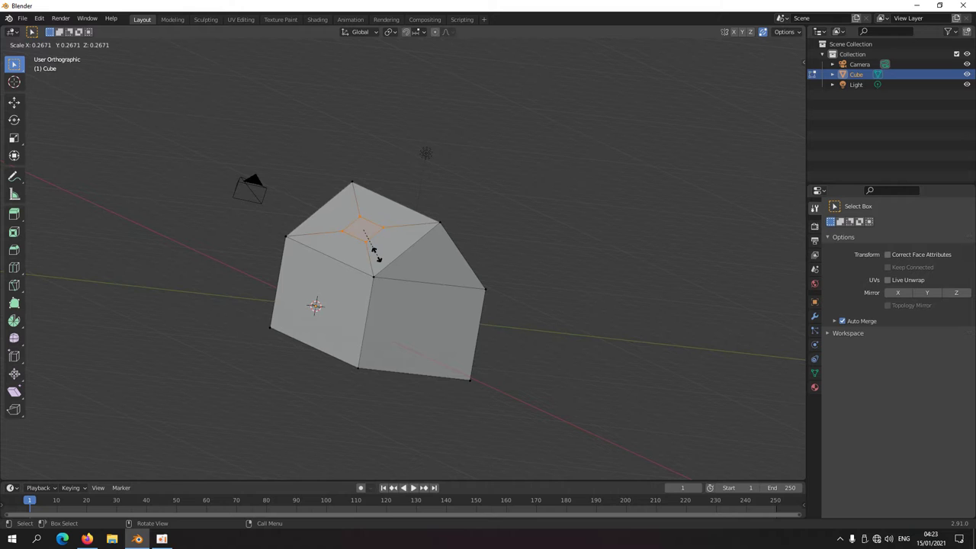
pyautogui.click(376, 250)
pyautogui.moveTo(376, 250); pyautogui.dragTo(418, 264, button='middle')
# In top view, select the small inset face and narrow it along X.
pyautogui.press('KP_7')
pyautogui.keyDown('shift'); pyautogui.moveTo(480, 353); pyautogui.dragTo(386, 268, button='middle'); pyautogui.keyUp('shift')
pyautogui.moveTo(366, 242); pyautogui.dragTo(347, 283)
pyautogui.moveTo(399, 250); pyautogui.dragTo(416, 283)
pyautogui.press('s')
pyautogui.press('x')
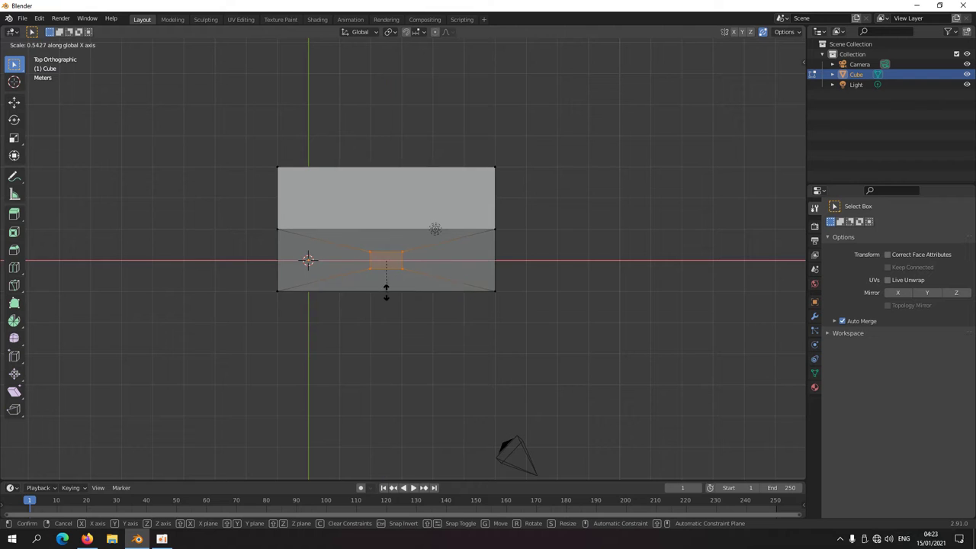
pyautogui.click(385, 287)
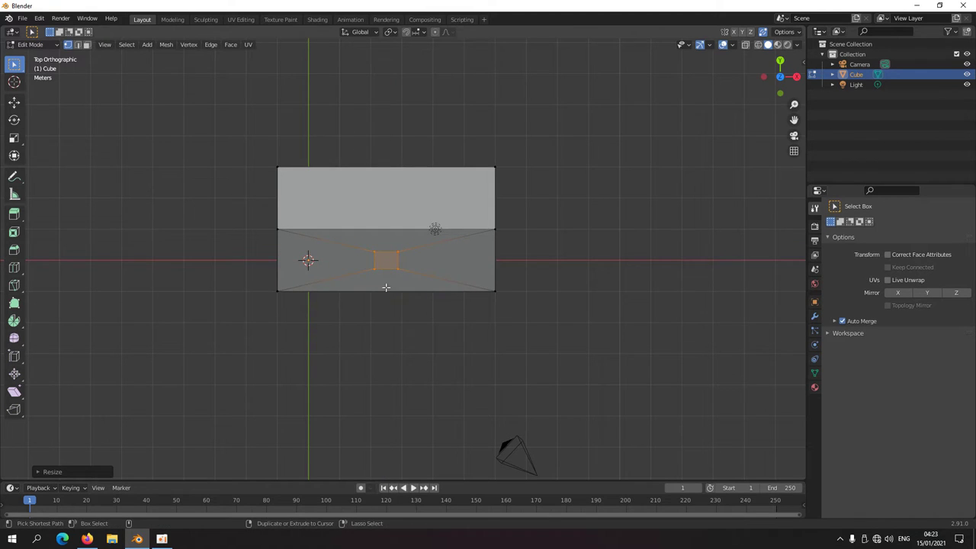
# In side view, slide the inset face down the roof slope.
pyautogui.press('KP_3')
pyautogui.scroll(5, 427, 275)
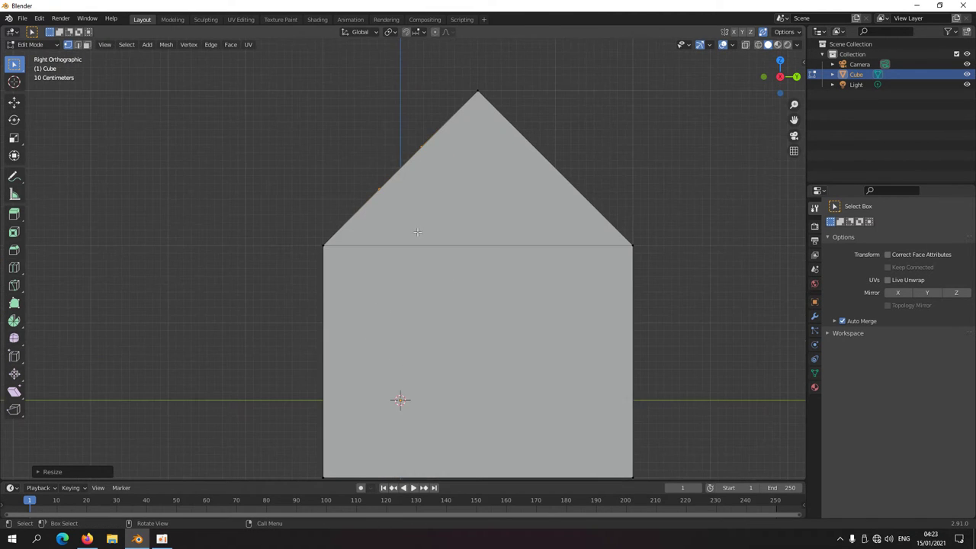
pyautogui.keyDown('shift'); pyautogui.moveTo(417, 232); pyautogui.dragTo(403, 244, button='middle'); pyautogui.keyUp('shift')
pyautogui.press('g')
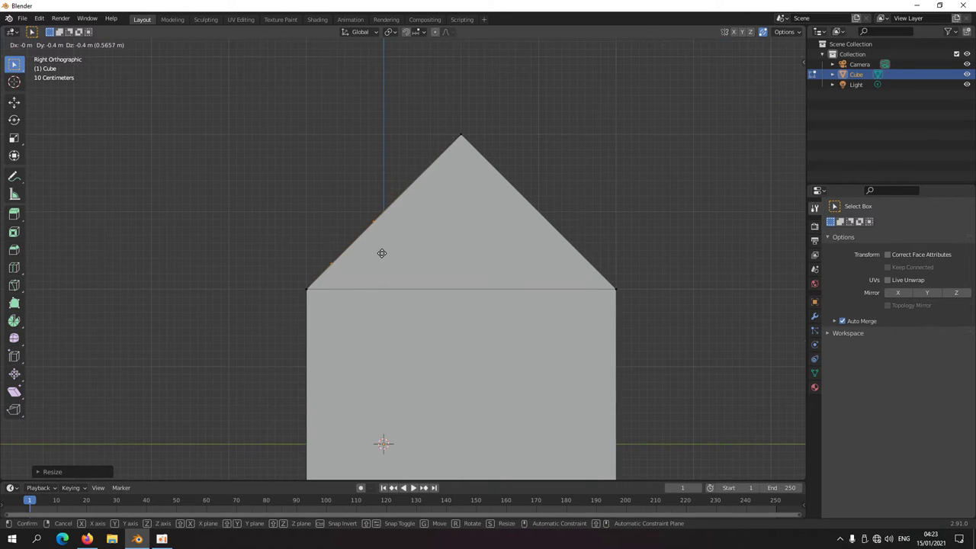
pyautogui.click(382, 253)
pyautogui.moveTo(382, 253); pyautogui.dragTo(376, 307, button='middle')
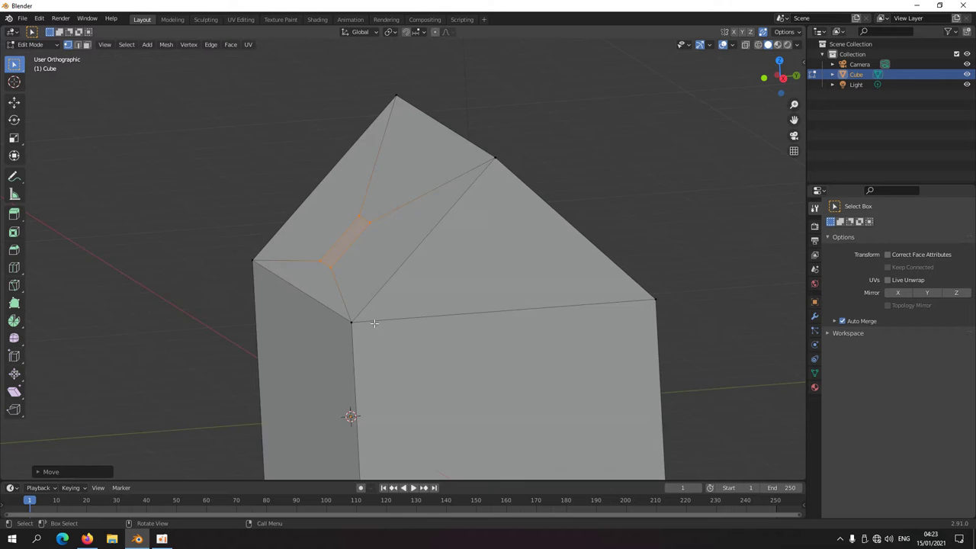
pyautogui.scroll(-3, 376, 307)
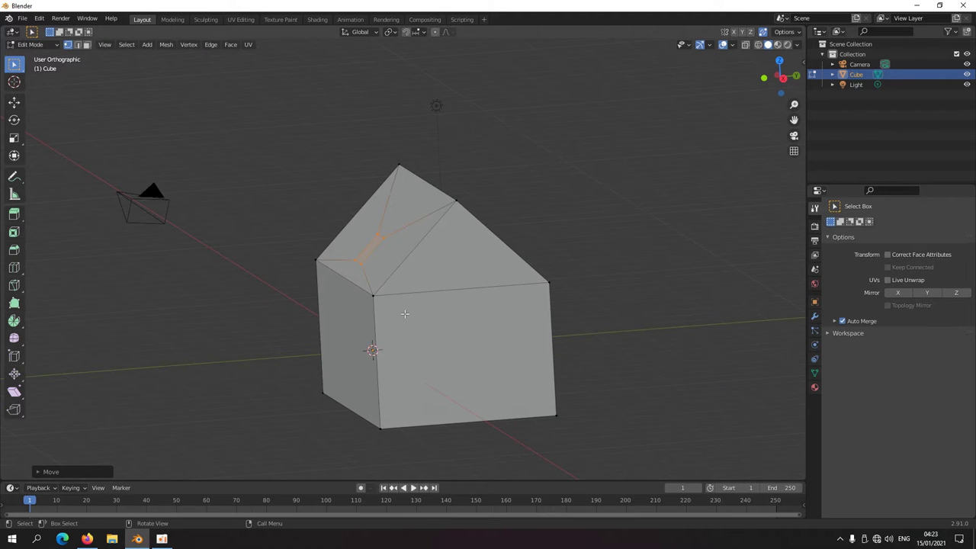
# Extrude the small roof face and raise it straight up along Z into a tall chimney column.
pyautogui.press('e')
pyautogui.click(405, 275)
pyautogui.press('e')
pyautogui.press('z')
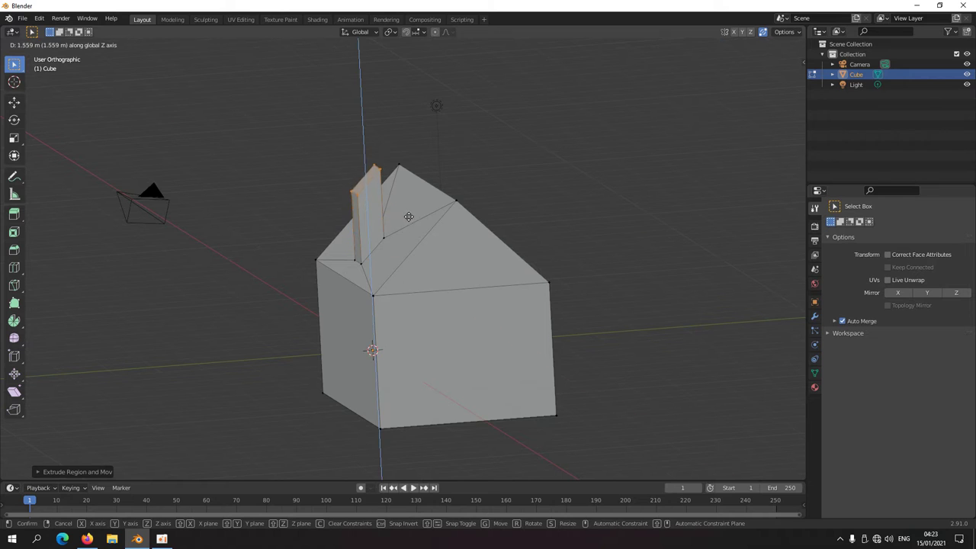
pyautogui.click(405, 223)
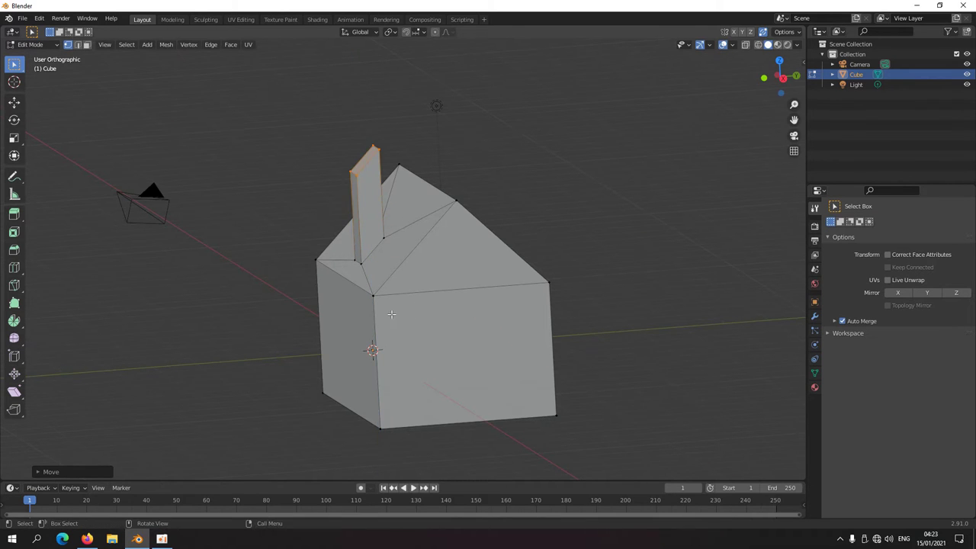
pyautogui.moveTo(391, 314); pyautogui.dragTo(360, 302, button='middle')
# Flatten the chimney top with S Z 0 and lower it along Z to its final height.
pyautogui.press('s')
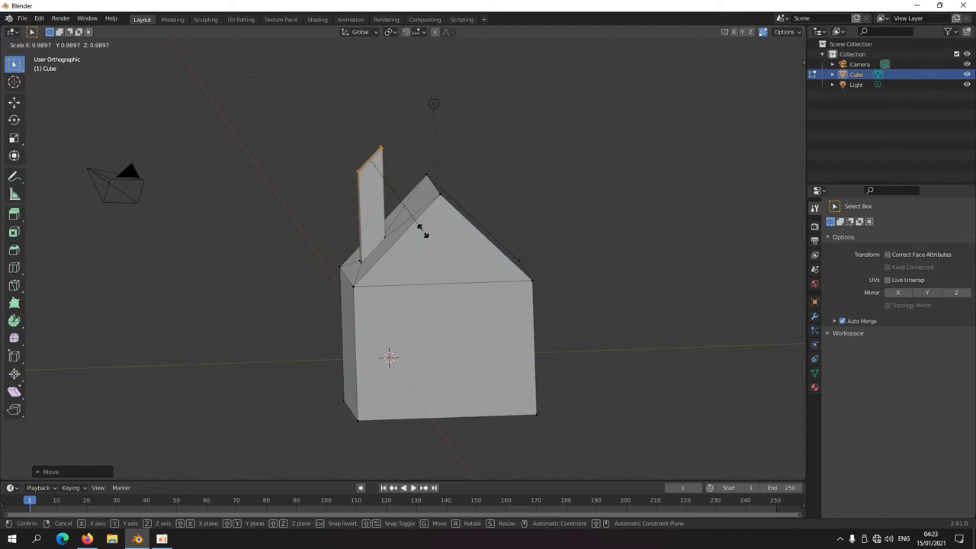
pyautogui.write('z')
pyautogui.write('0')
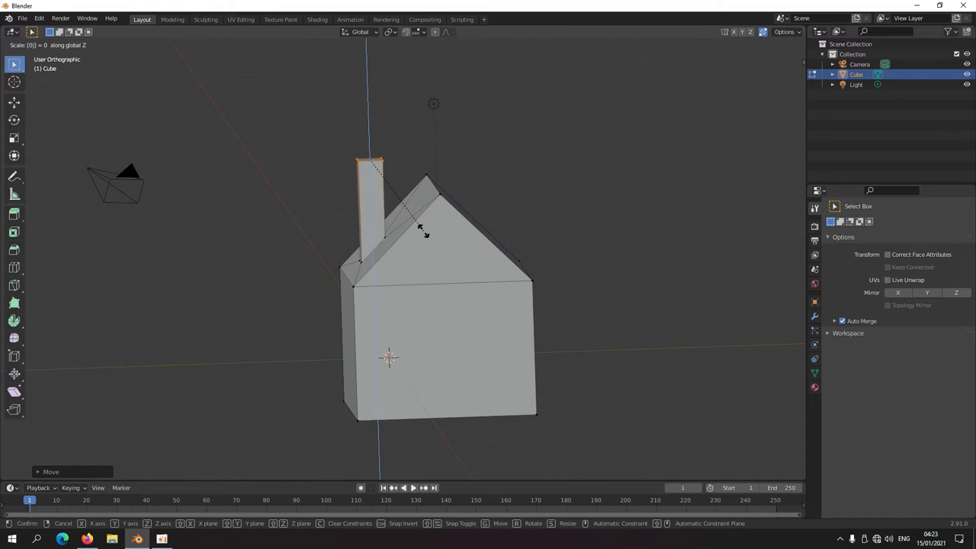
pyautogui.press('Return')
pyautogui.press('g')
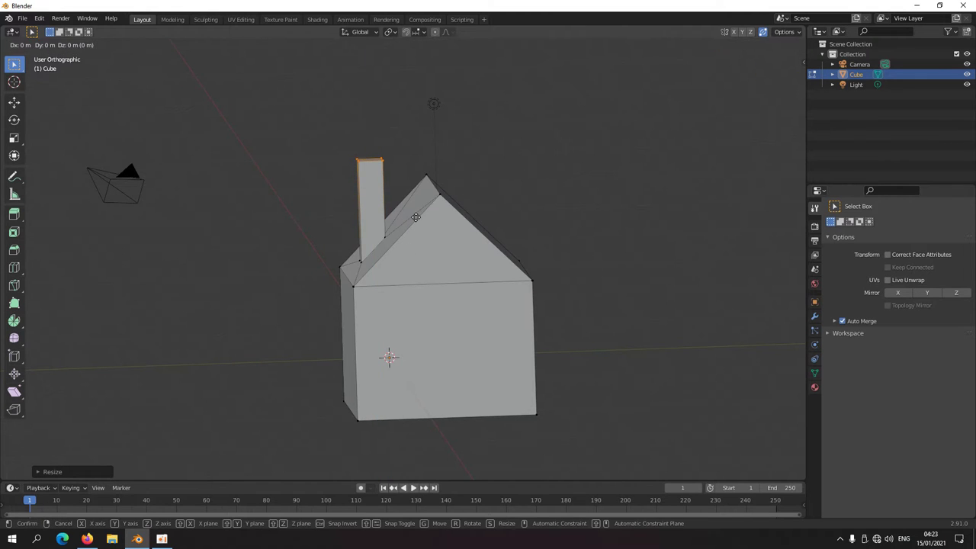
pyautogui.press('z')
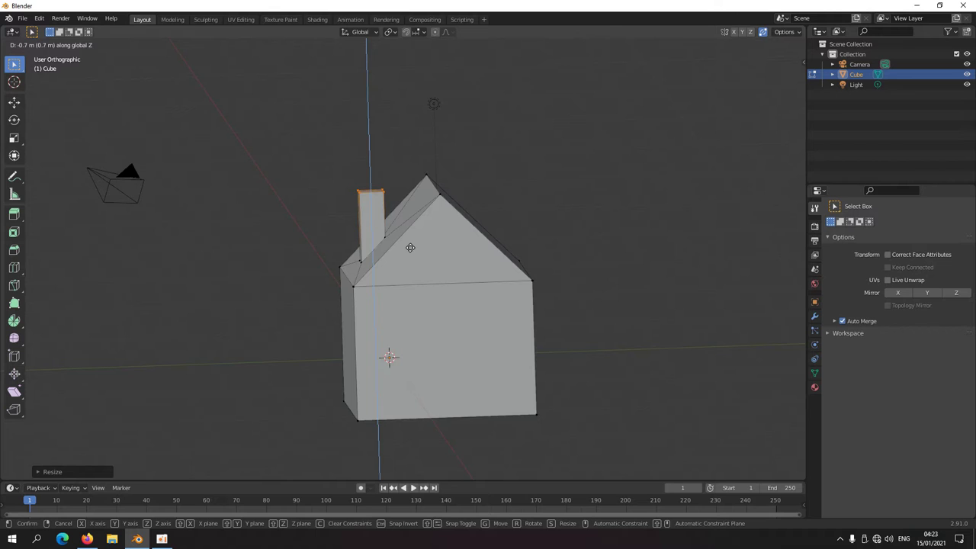
pyautogui.click(411, 238)
pyautogui.moveTo(411, 238); pyautogui.dragTo(427, 305, button='middle')
pyautogui.scroll(-3, 488, 300)
pyautogui.scroll(3, 291, 313)
# Switch the house mesh into Edit Mode and drag a box across its geometry.
pyautogui.scroll(-2, 363, 305)
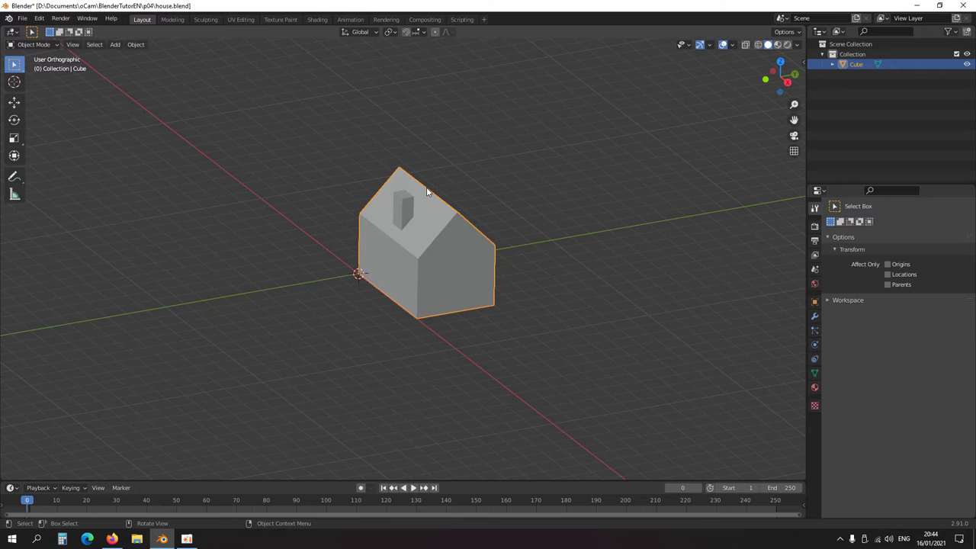
pyautogui.press('Tab')
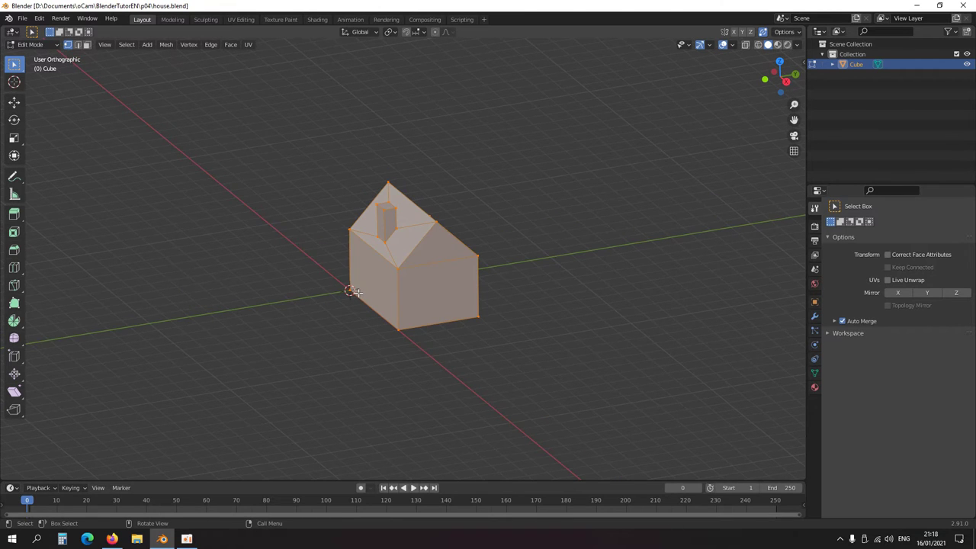
pyautogui.moveTo(356, 299); pyautogui.dragTo(303, 266)
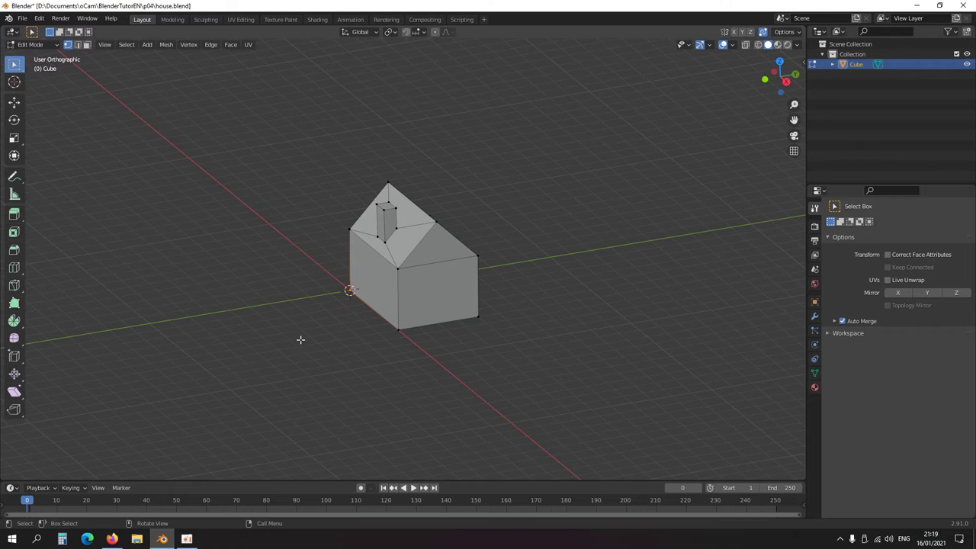
# Select all of the house geometry and delete its vertices.
pyautogui.press('a')
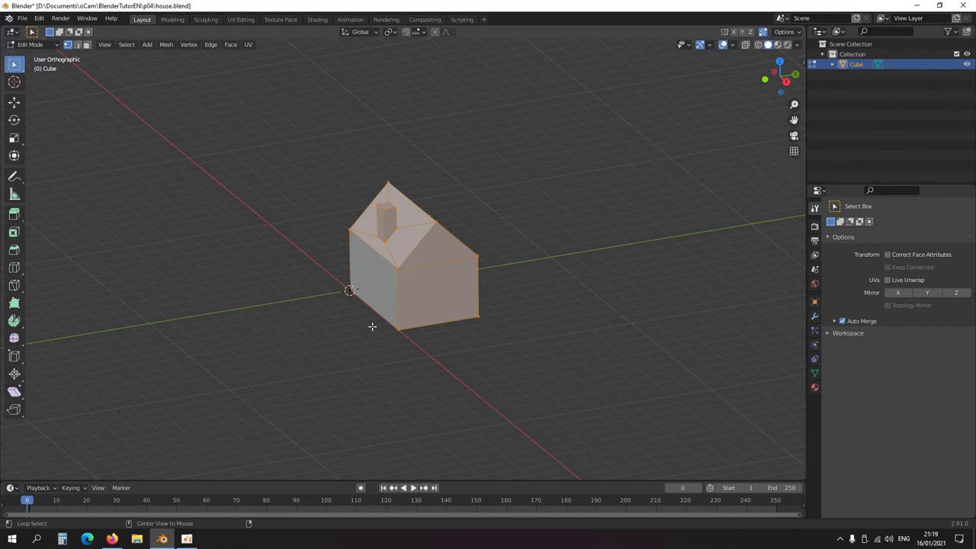
pyautogui.press('x')
pyautogui.click(372, 327)
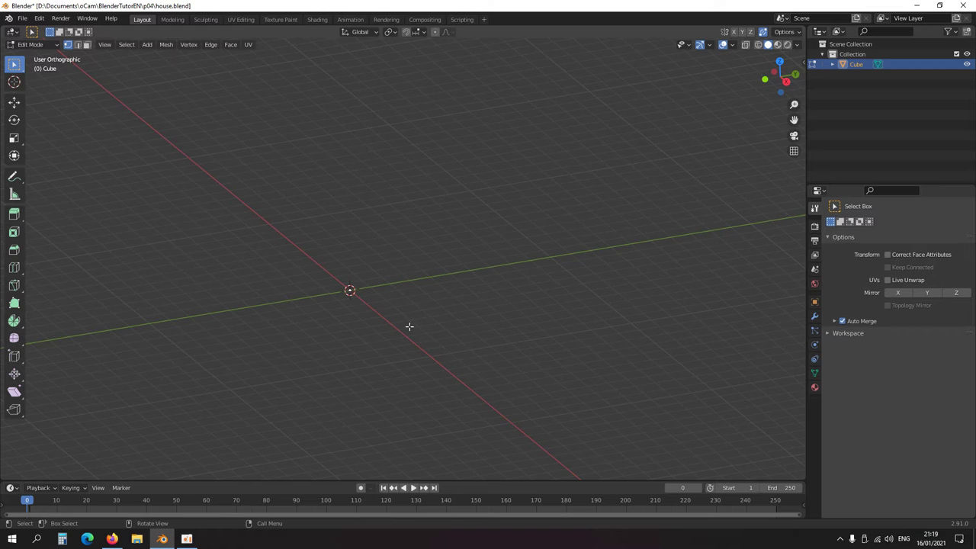
pyautogui.keyDown('alt'); pyautogui.moveTo(388, 318); pyautogui.dragTo(481, 319, button='middle'); pyautogui.keyUp('alt')
# Extrude a new vertex upward from the origin to form the vertical wall edge.
pyautogui.press('e')
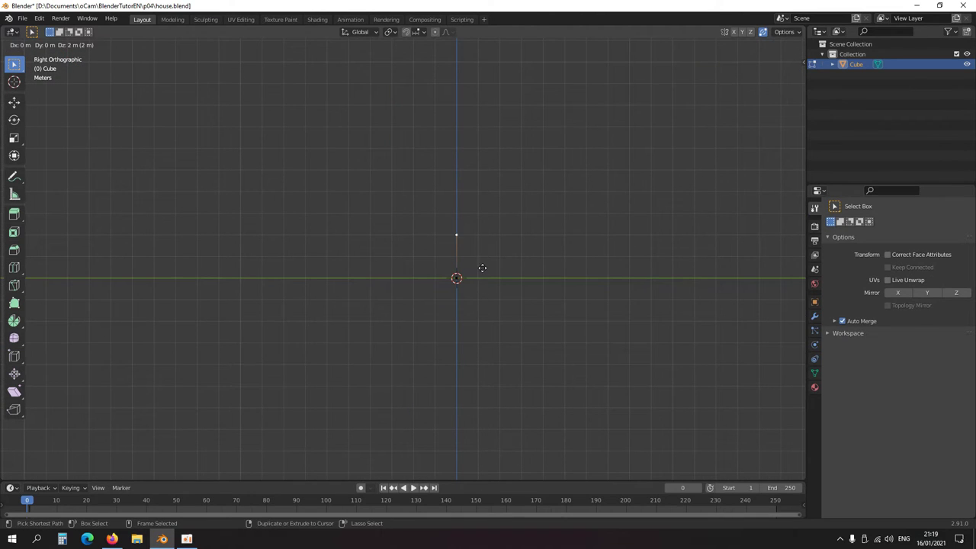
pyautogui.click(484, 235)
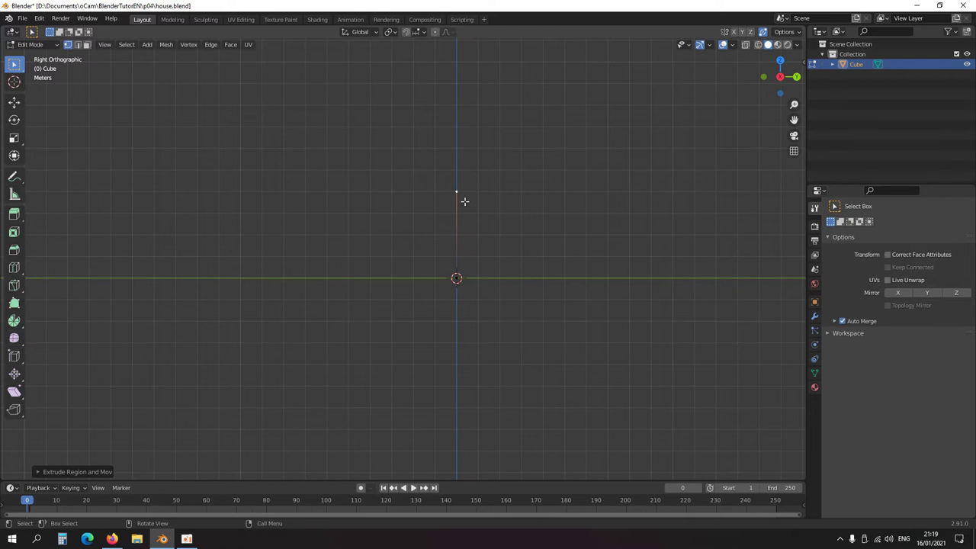
pyautogui.keyDown('shift'); pyautogui.moveTo(462, 200); pyautogui.dragTo(501, 281, button='middle'); pyautogui.keyUp('shift')
pyautogui.scroll(5, 462, 263)
pyautogui.keyDown('ctrl'); pyautogui.hscroll(3, 538, 269); pyautogui.keyUp('ctrl')
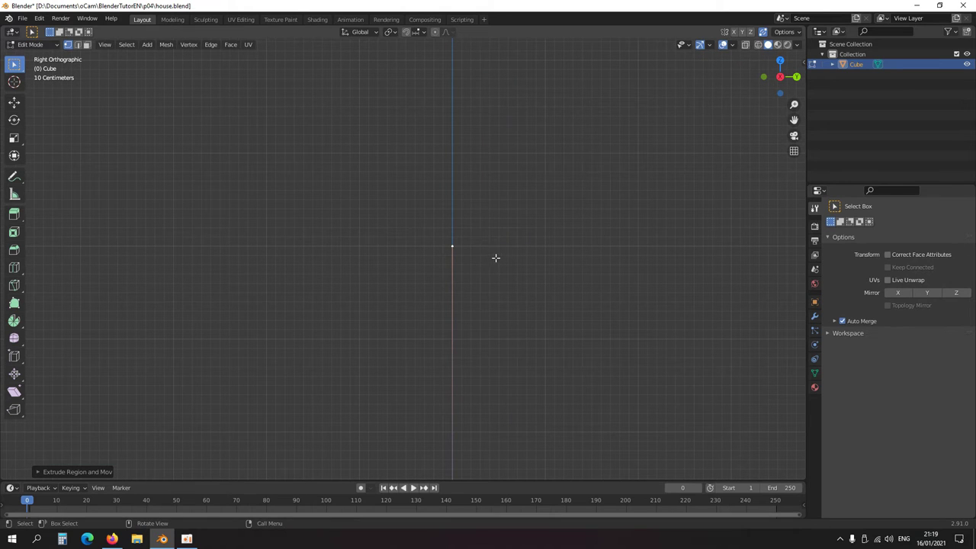
# Extrude two more vertices to shape the small overhang notch.
pyautogui.press('e')
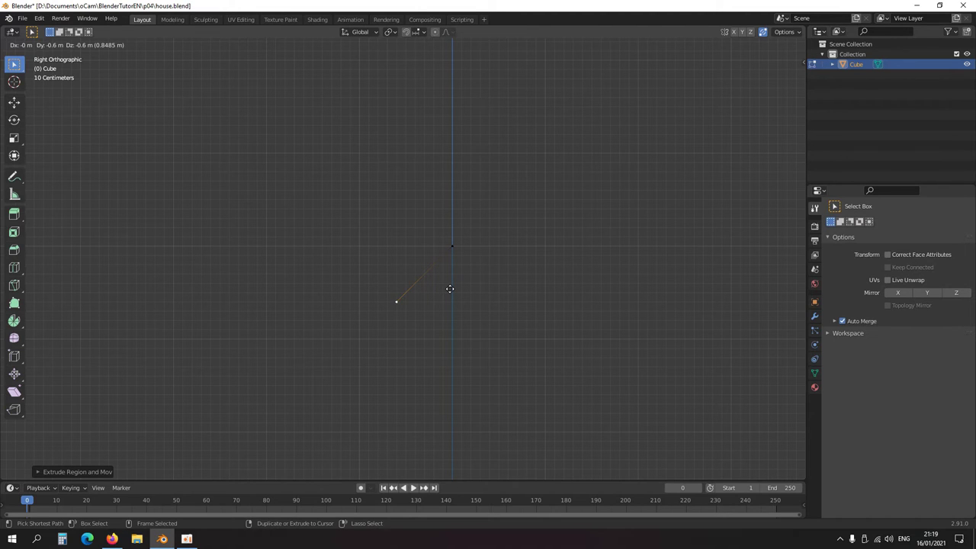
pyautogui.click(450, 289)
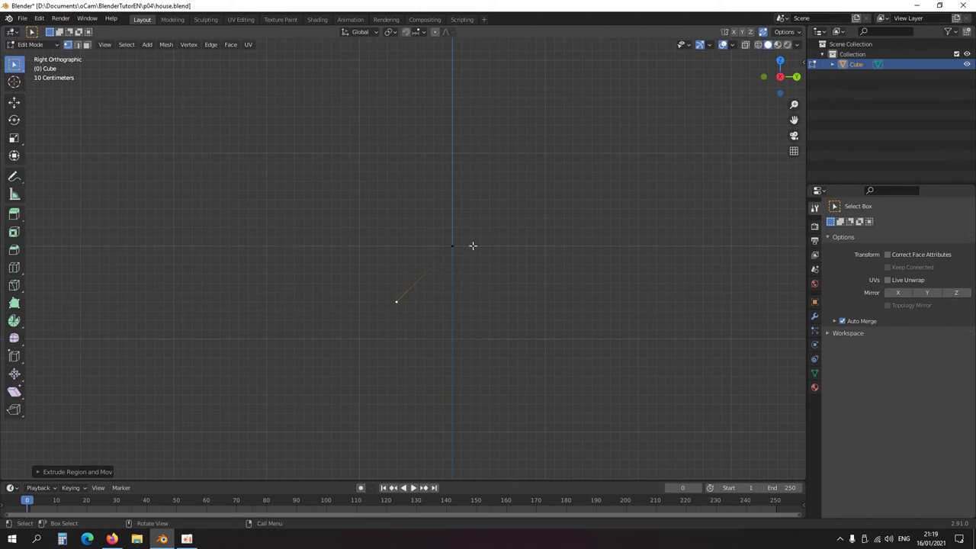
pyautogui.press('e')
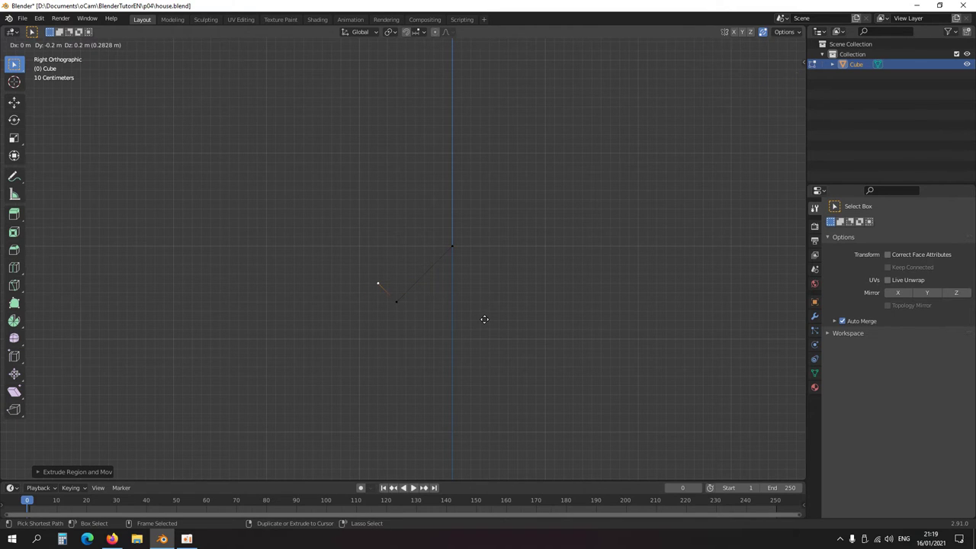
pyautogui.click(484, 318)
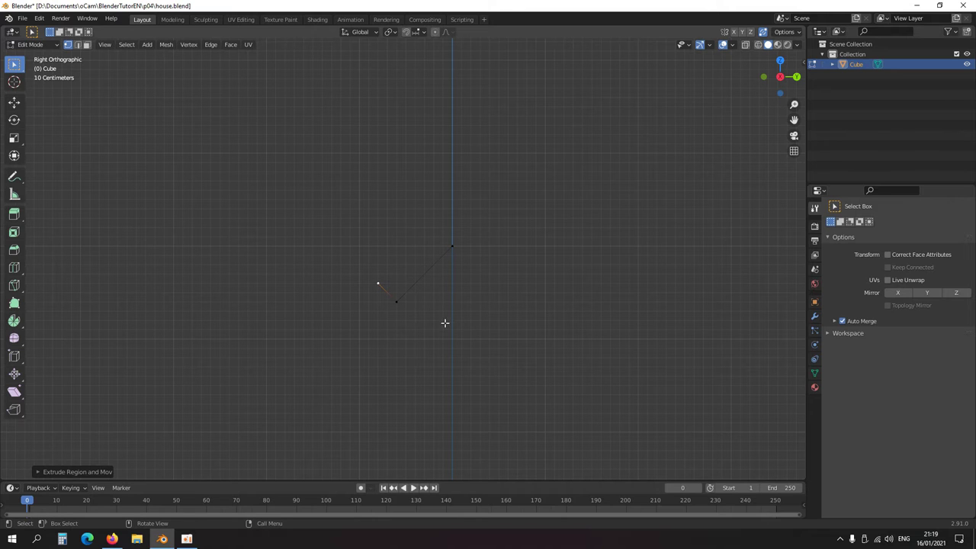
pyautogui.scroll(-5, 416, 316)
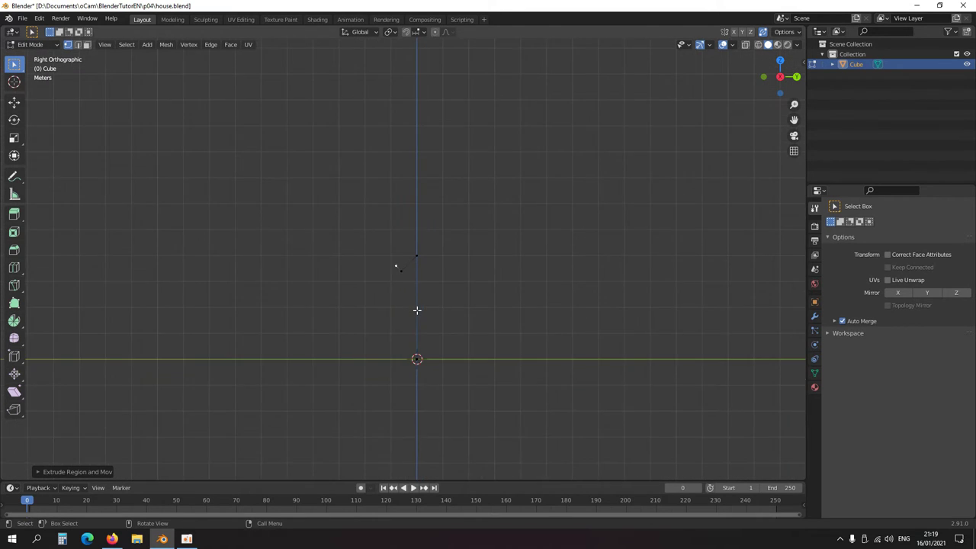
# Extrude the long roof slope up-right, then select the whole outline.
pyautogui.press('e')
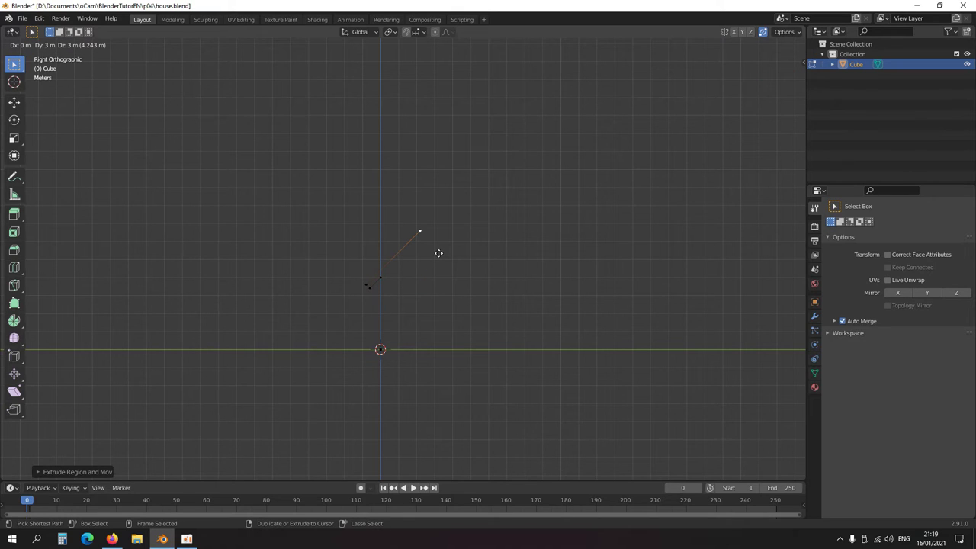
pyautogui.click(439, 253)
pyautogui.moveTo(399, 323); pyautogui.dragTo(423, 338, button='middle')
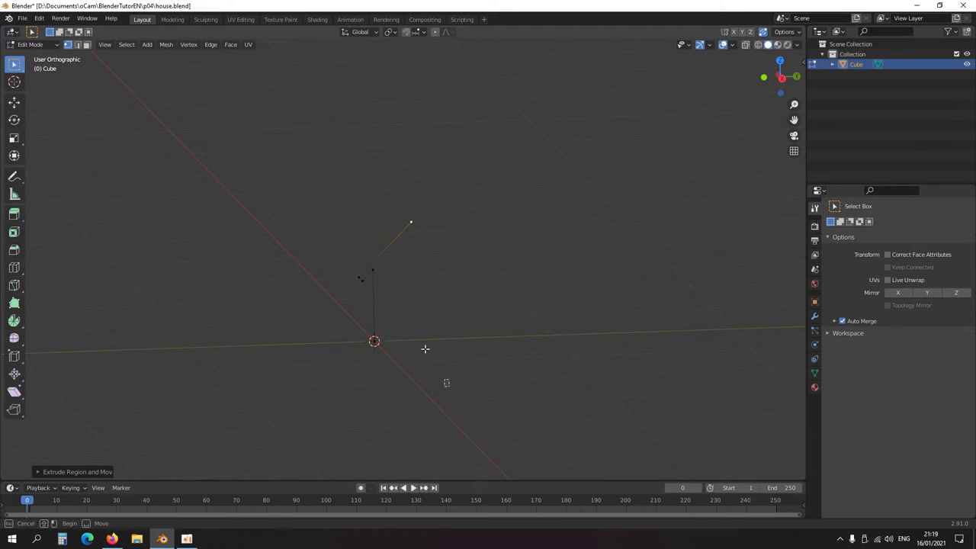
pyautogui.press('a')
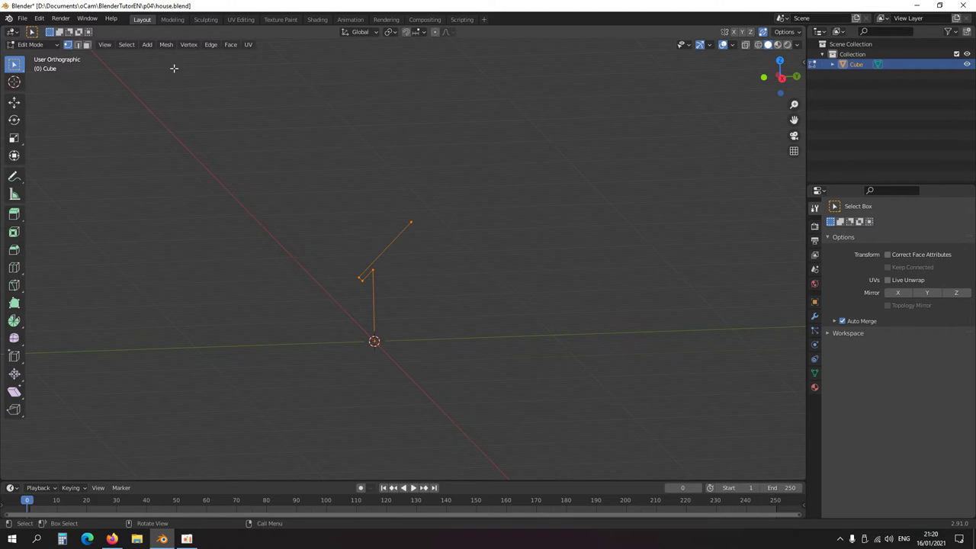
pyautogui.click(166, 45)
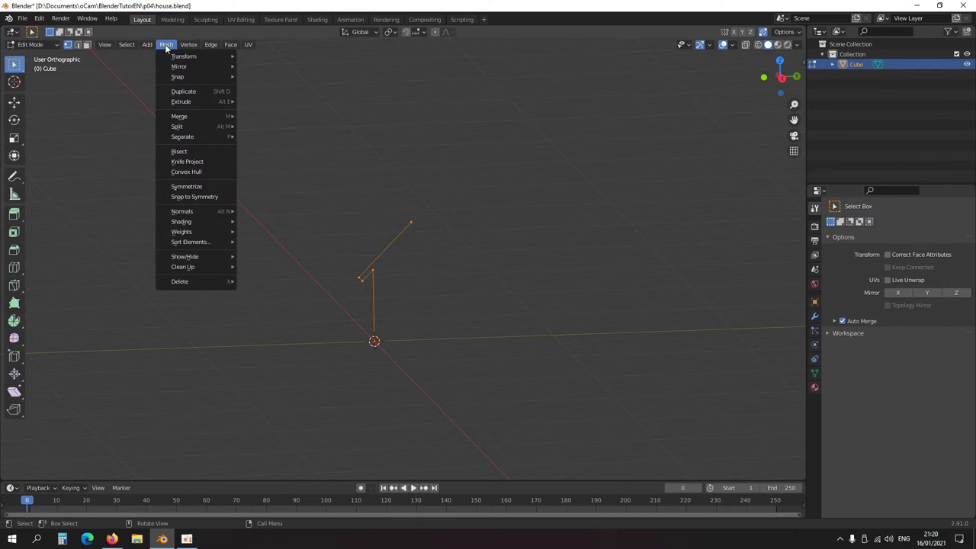
# Assign D as the keyboard shortcut for Mesh > Duplicate.
pyautogui.rightClick(197, 96)
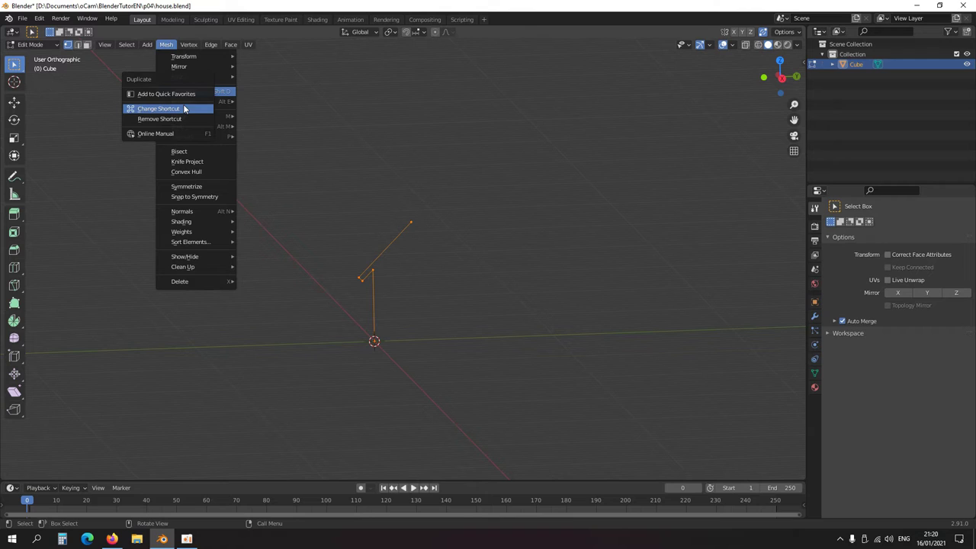
pyautogui.click(182, 111)
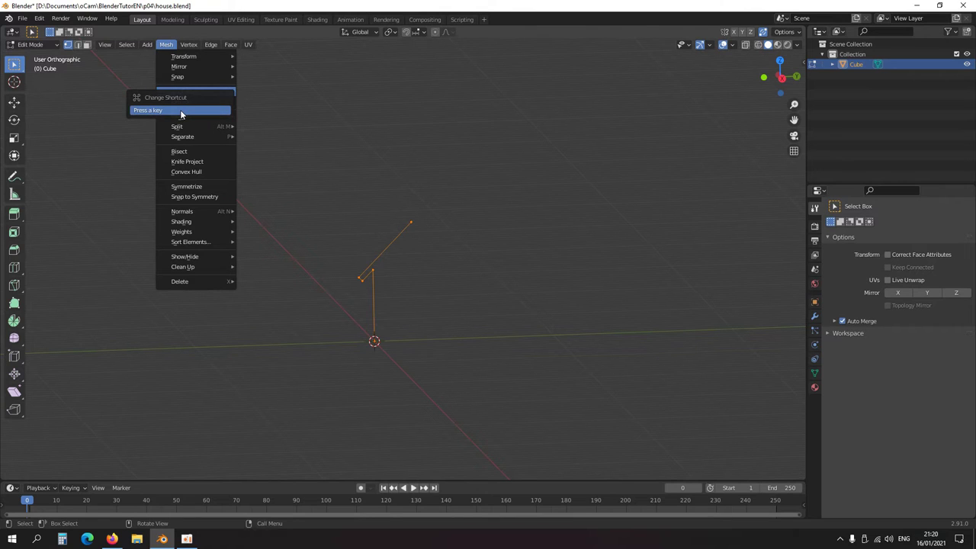
pyautogui.press('d')
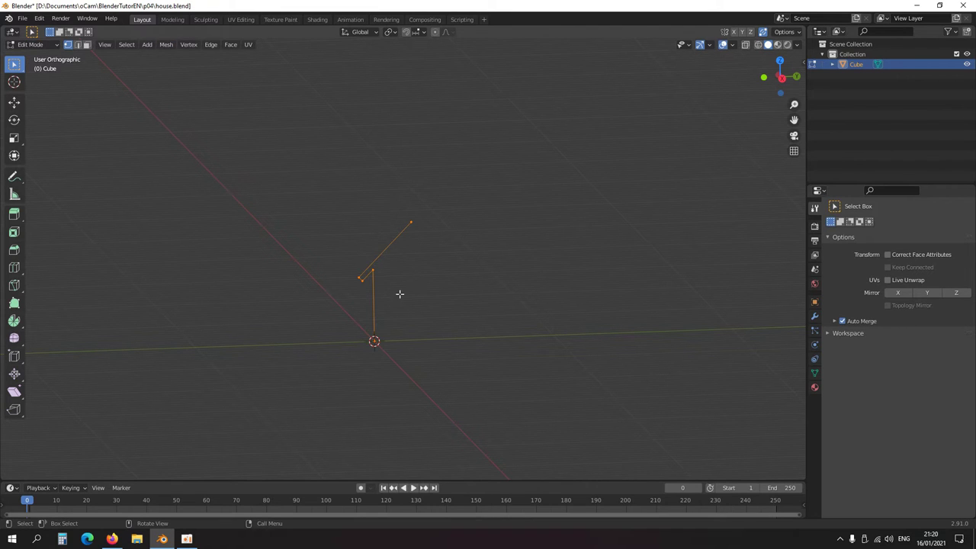
# Duplicate the outline and mirror the copy along Y with a scale of -1.
pyautogui.press('s')
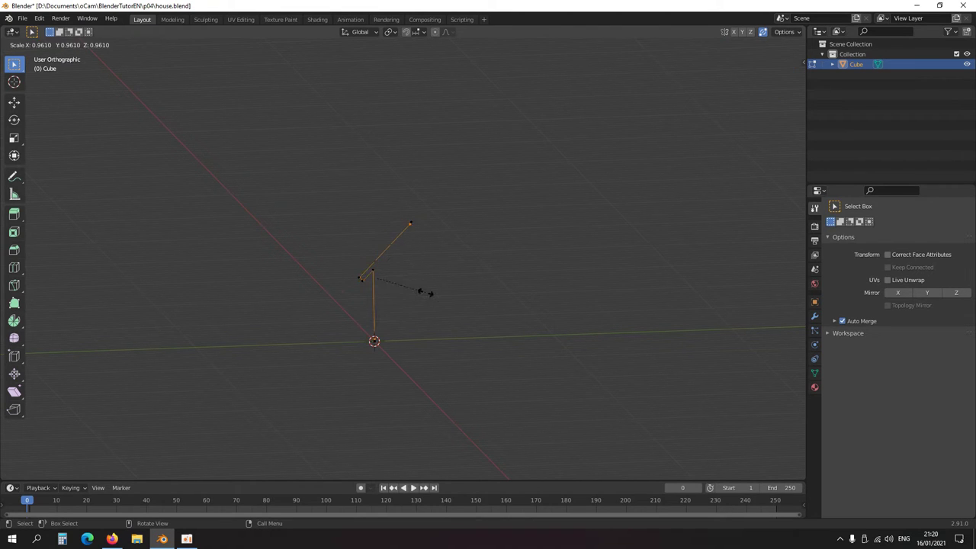
pyautogui.press('y')
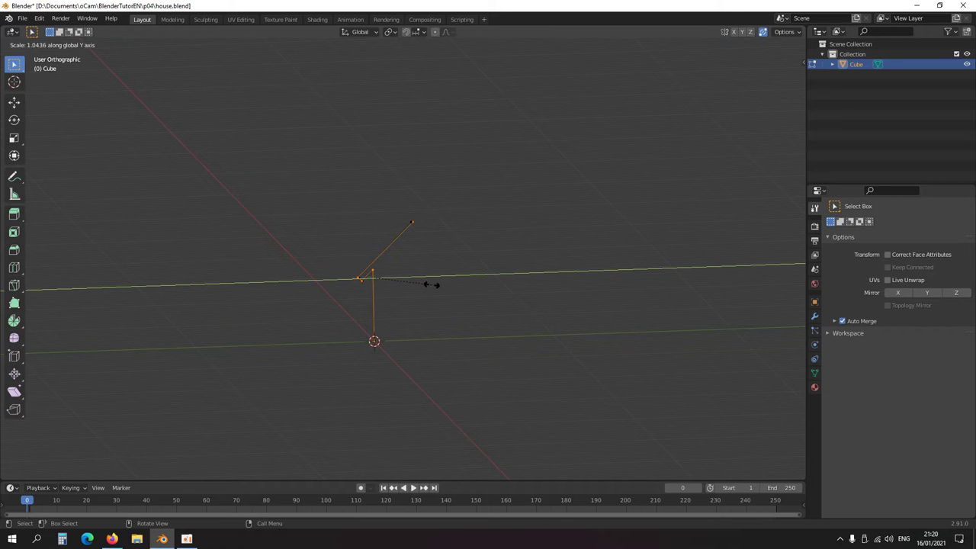
pyautogui.write('-1')
pyautogui.press('Return')
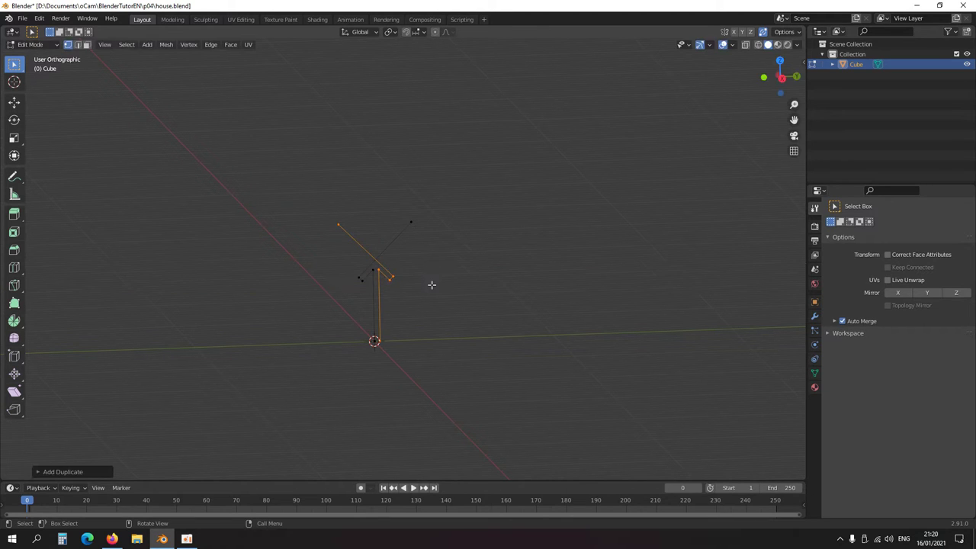
pyautogui.press('KP_3')
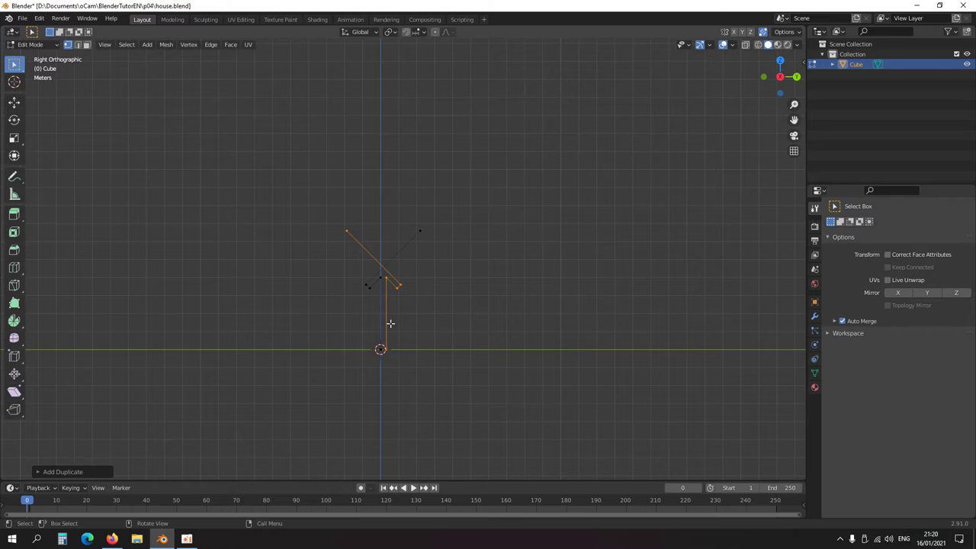
# Move the mirrored copy 4 m along Y and nudge it 0.1 m so the peaks meet.
pyautogui.press('g')
pyautogui.press('y')
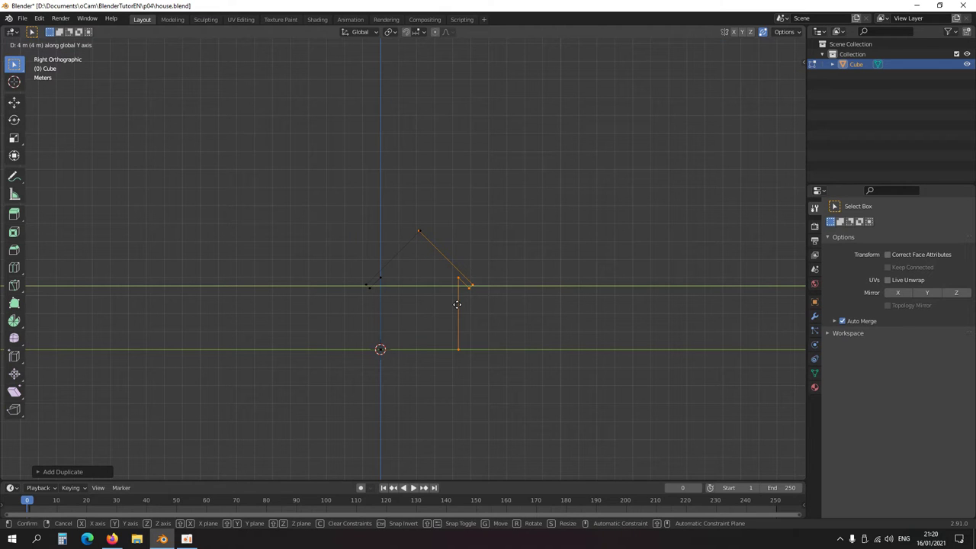
pyautogui.click(456, 304)
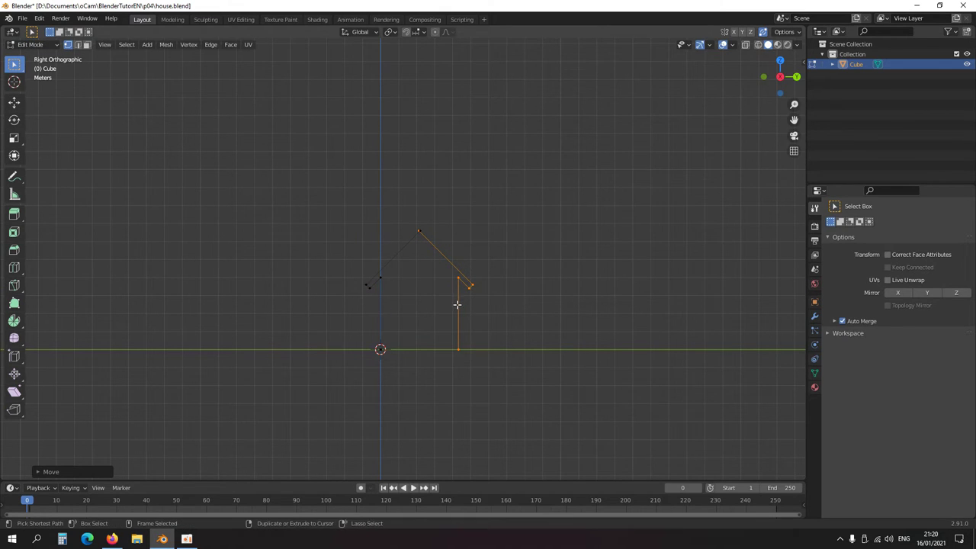
pyautogui.scroll(5, 462, 290)
pyautogui.keyDown('shift'); pyautogui.moveTo(463, 290); pyautogui.dragTo(457, 310, button='middle'); pyautogui.keyUp('shift')
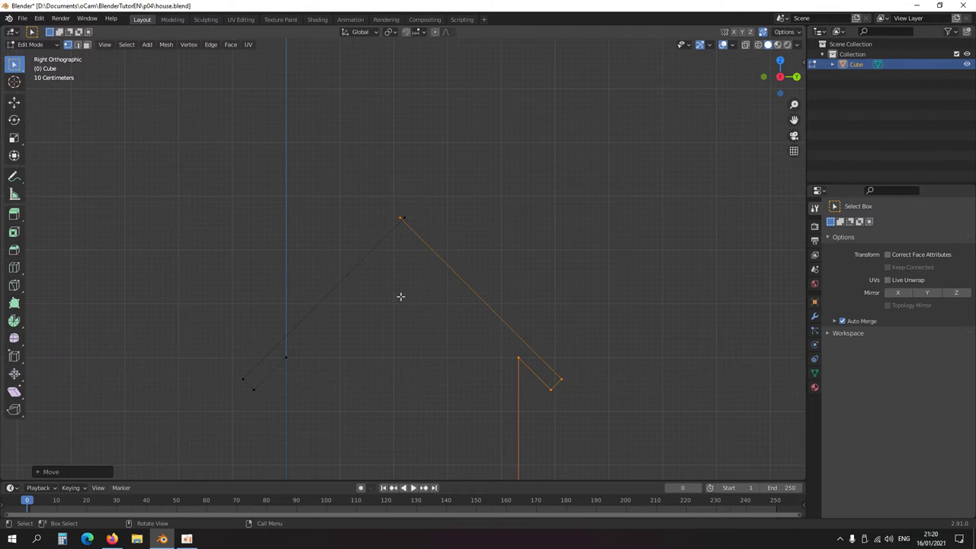
pyautogui.press('g')
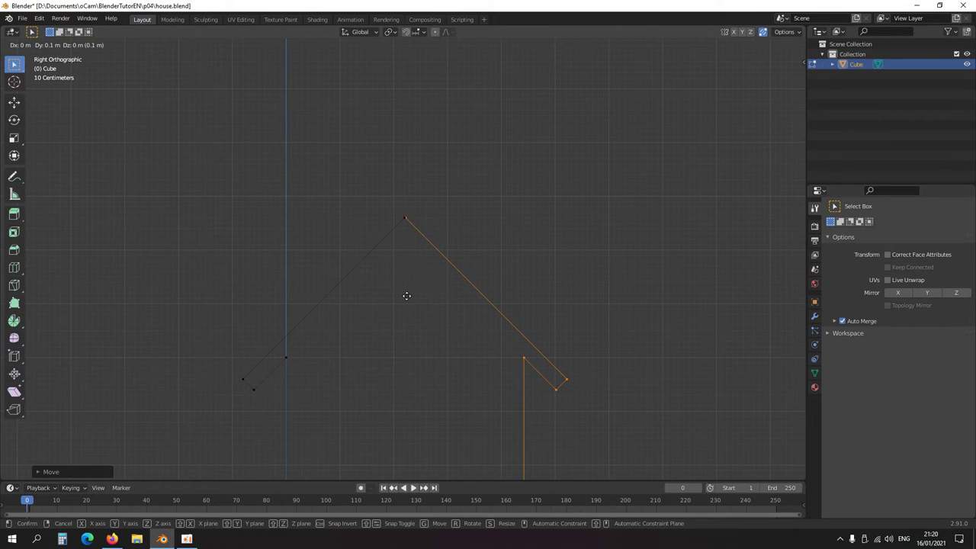
pyautogui.click(406, 296)
pyautogui.scroll(4, 411, 285)
pyautogui.keyDown('shift'); pyautogui.moveTo(412, 251); pyautogui.dragTo(437, 292, button='middle'); pyautogui.keyUp('shift')
pyautogui.scroll(-5, 411, 310)
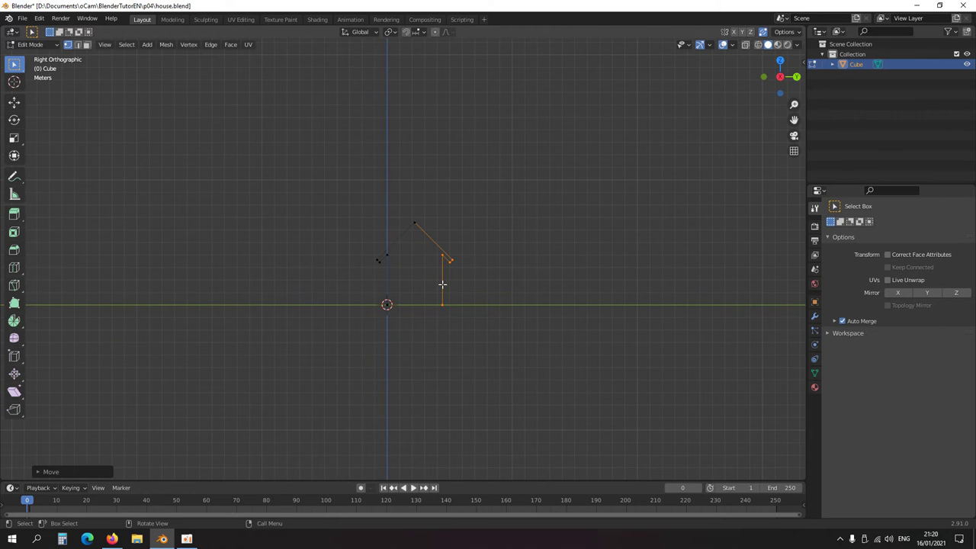
# Delete the mirrored copy's vertices, leaving only the original half-gable outline.
pyautogui.press('x')
pyautogui.click(443, 288)
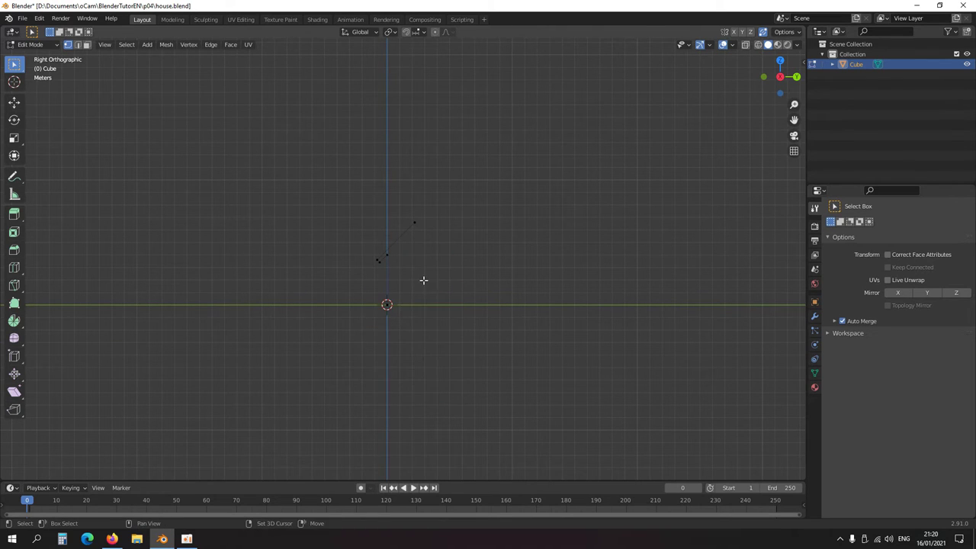
pyautogui.keyDown('shift'); pyautogui.moveTo(422, 279); pyautogui.dragTo(440, 285, button='middle'); pyautogui.keyUp('shift')
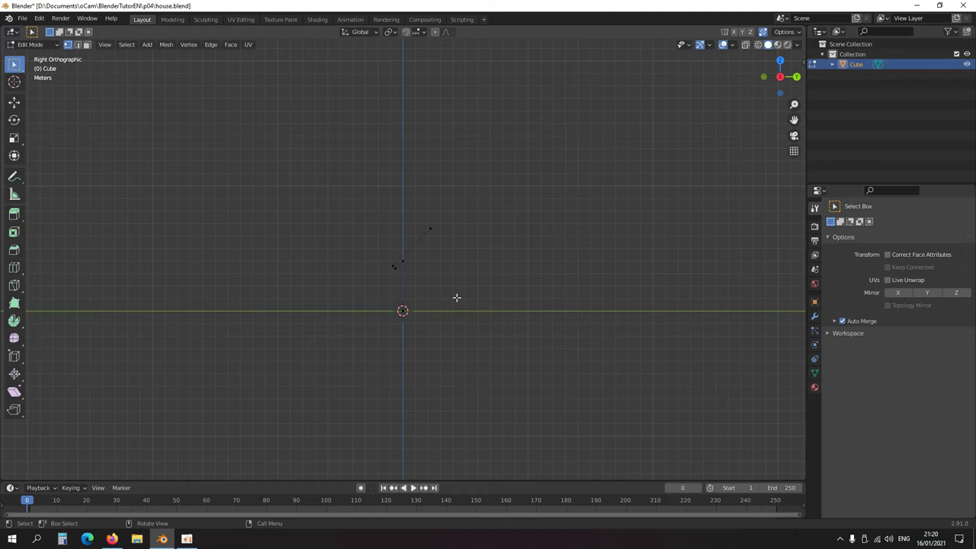
pyautogui.keyDown('shift'); pyautogui.scroll(3, 415, 314); pyautogui.keyUp('shift')
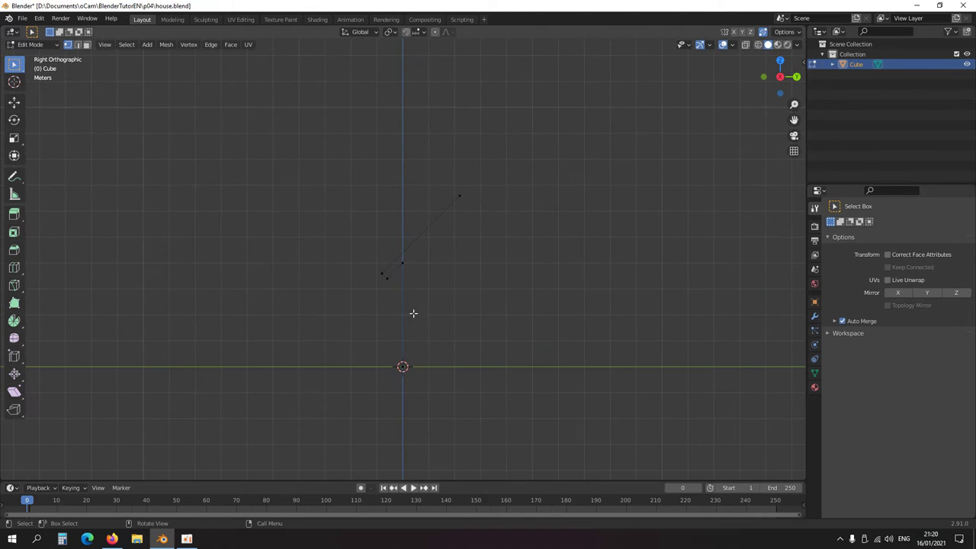
# Scale the vertical wall edge, then scale it together with the overhang corner vertex.
pyautogui.moveTo(395, 260); pyautogui.dragTo(421, 379)
pyautogui.press('s')
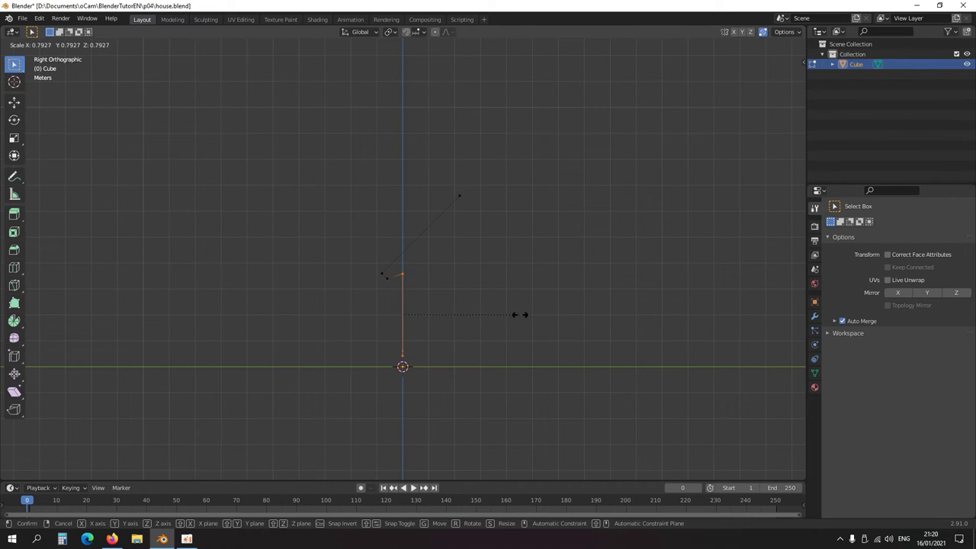
pyautogui.click(488, 321)
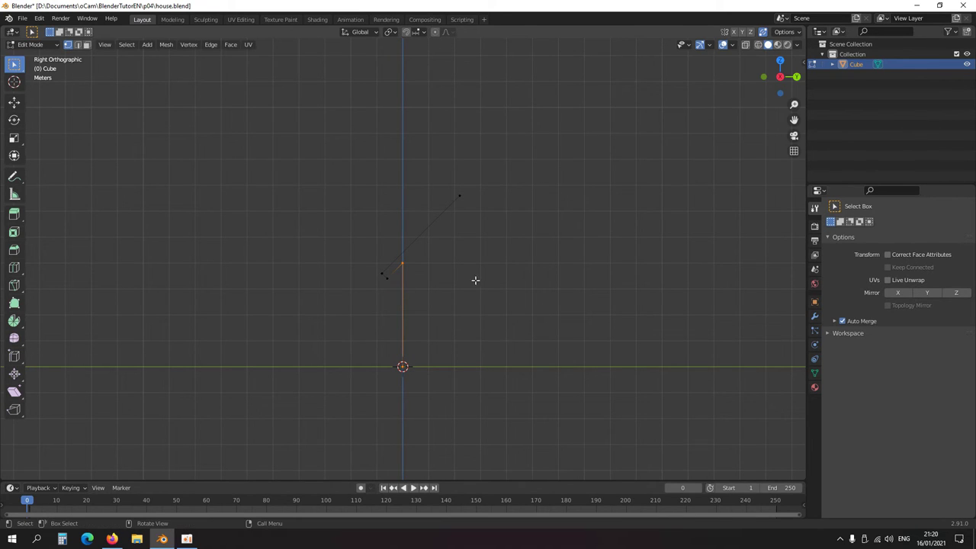
pyautogui.keyDown('shift'); pyautogui.click(384, 274); pyautogui.keyUp('shift')
pyautogui.press('s')
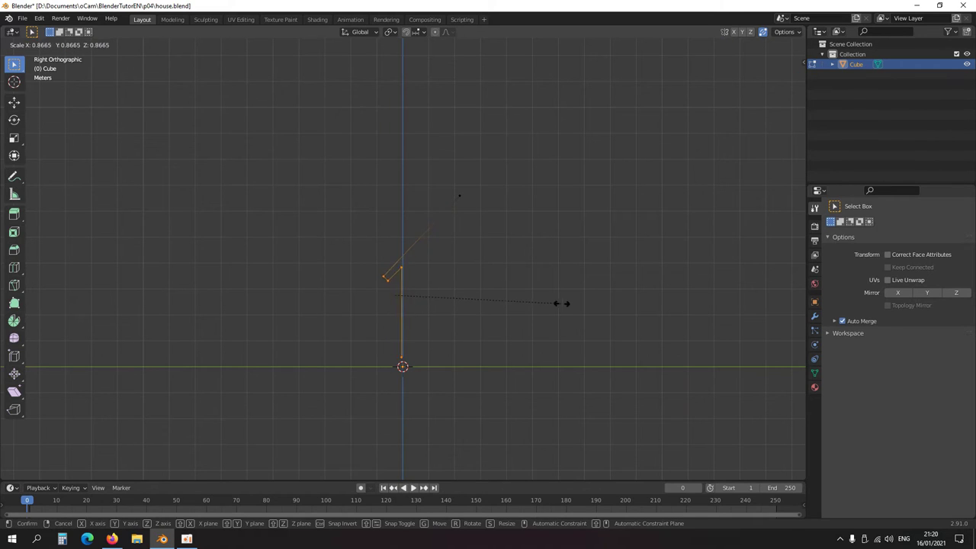
pyautogui.click(471, 298)
pyautogui.keyDown('shift'); pyautogui.click(459, 196); pyautogui.keyUp('shift')
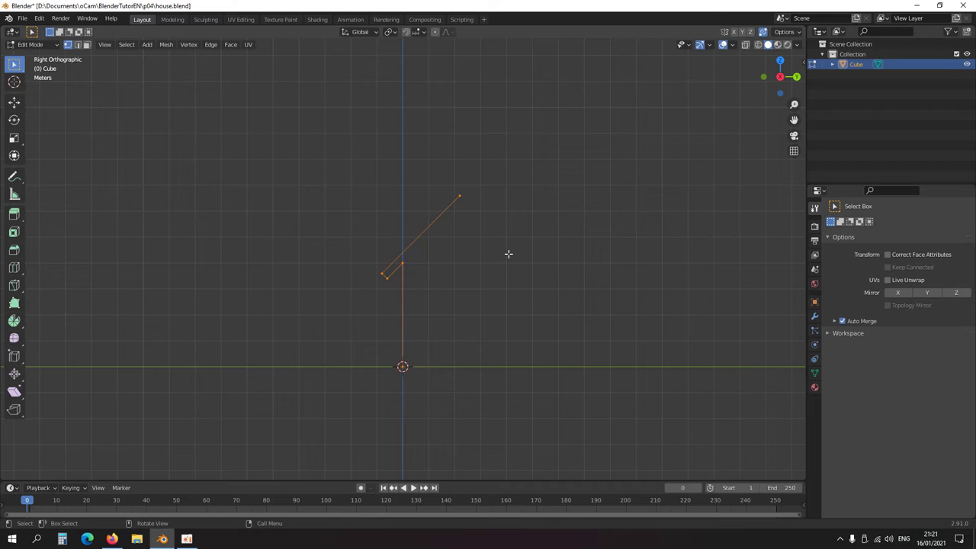
pyautogui.press('s')
pyautogui.press('Escape')
# Select the overhang notch vertices and wall top and rotate the notch.
pyautogui.click(397, 257)
pyautogui.moveTo(406, 291); pyautogui.dragTo(357, 243)
pyautogui.press('r')
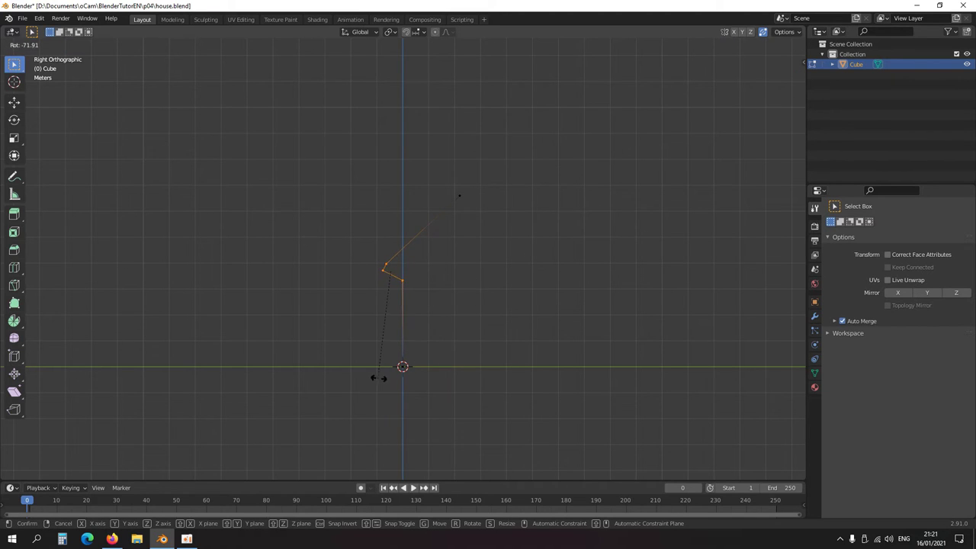
pyautogui.click(453, 344)
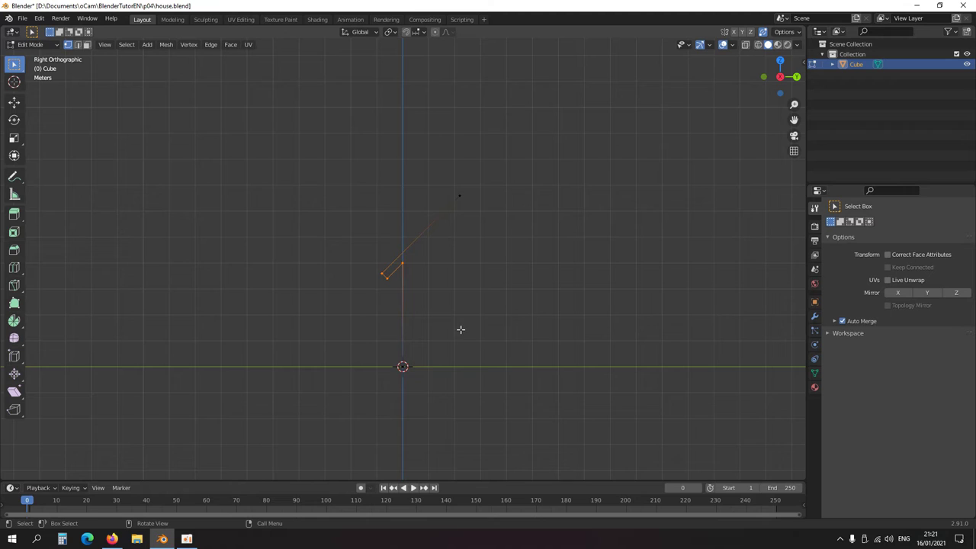
# Place the 3D cursor up-left, level with the roof peak.
pyautogui.keyDown('shift'); pyautogui.moveTo(448, 310); pyautogui.dragTo(474, 339, button='right'); pyautogui.keyUp('shift')
pyautogui.keyDown('shift'); pyautogui.moveTo(516, 312); pyautogui.dragTo(363, 198, button='right'); pyautogui.keyUp('shift')
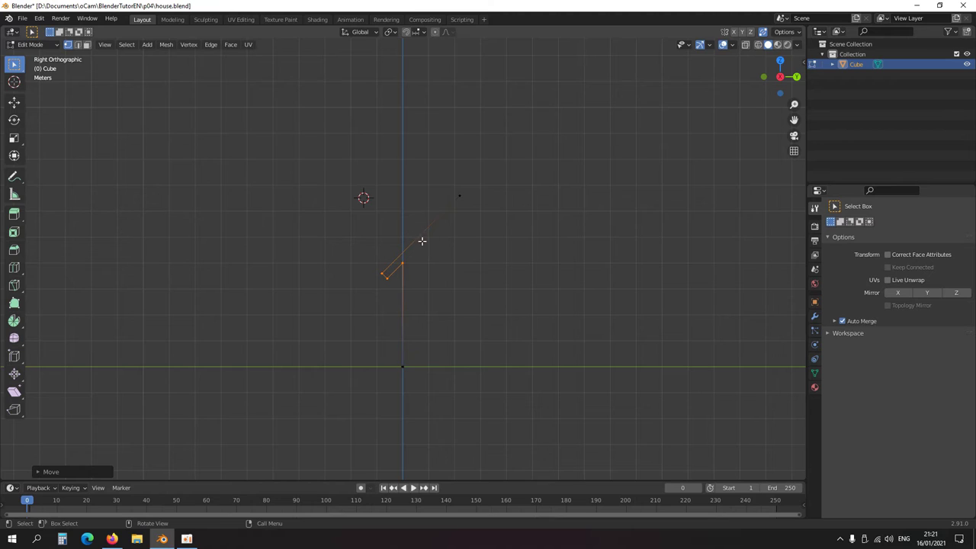
pyautogui.click(460, 198)
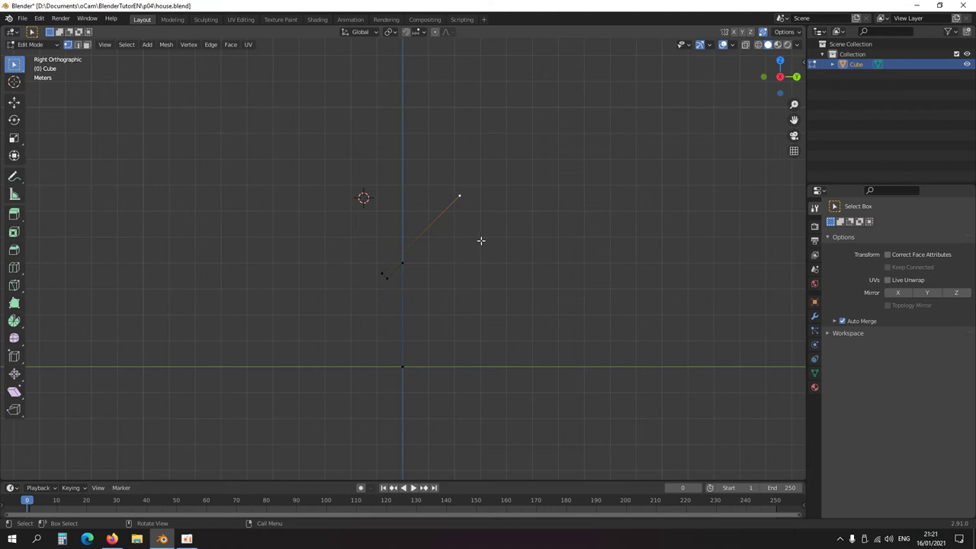
# Set the Transform Pivot Point to 3D Cursor and bring up the Shift+S Snap pie menu.
pyautogui.click(390, 32)
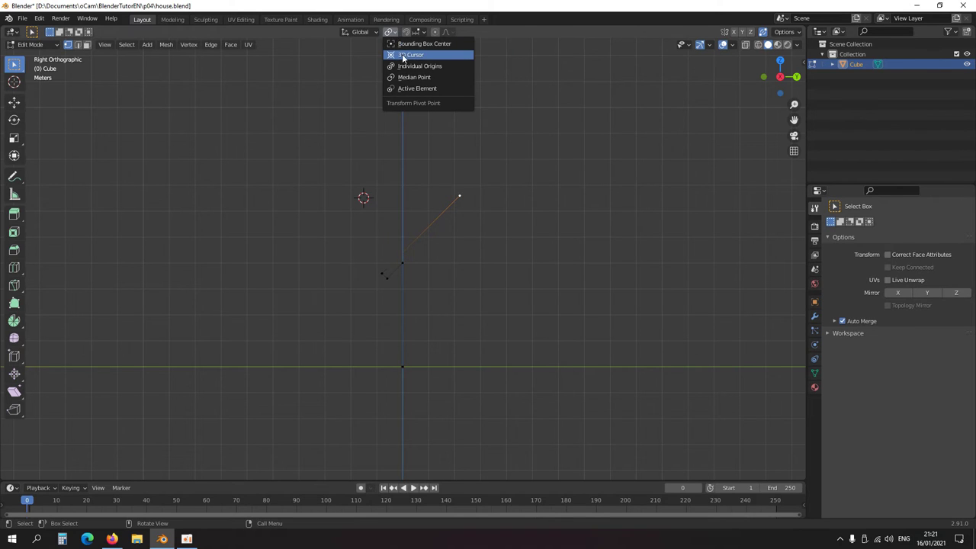
pyautogui.click(405, 55)
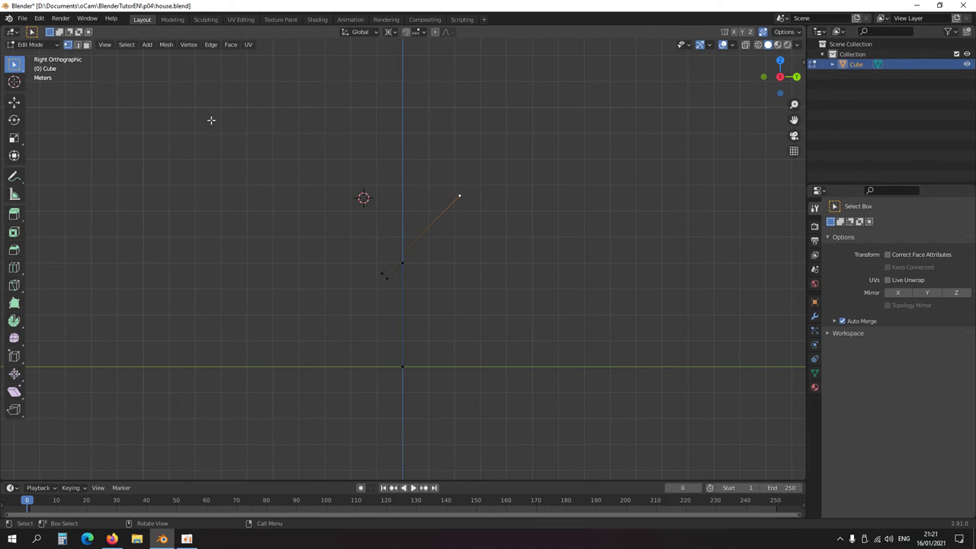
pyautogui.click(168, 47)
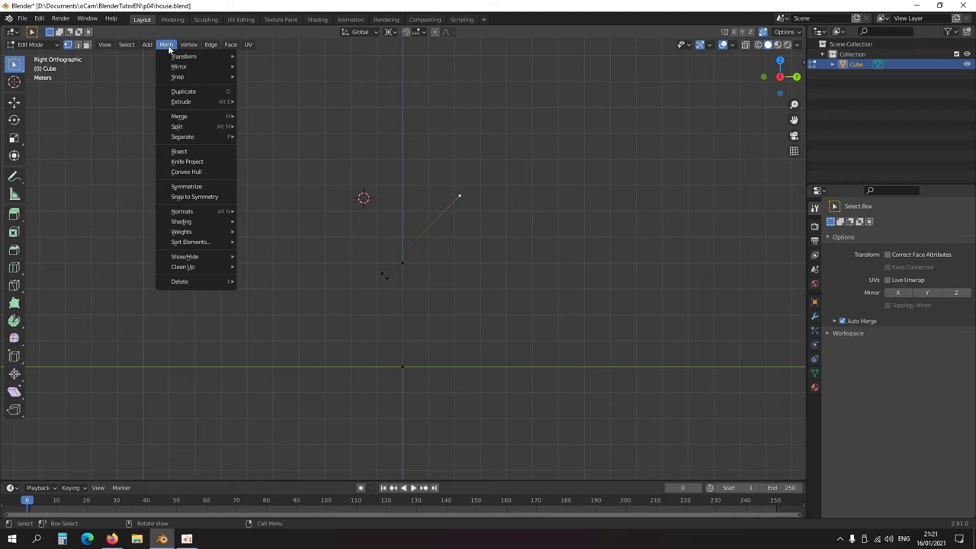
pyautogui.moveTo(182, 79)
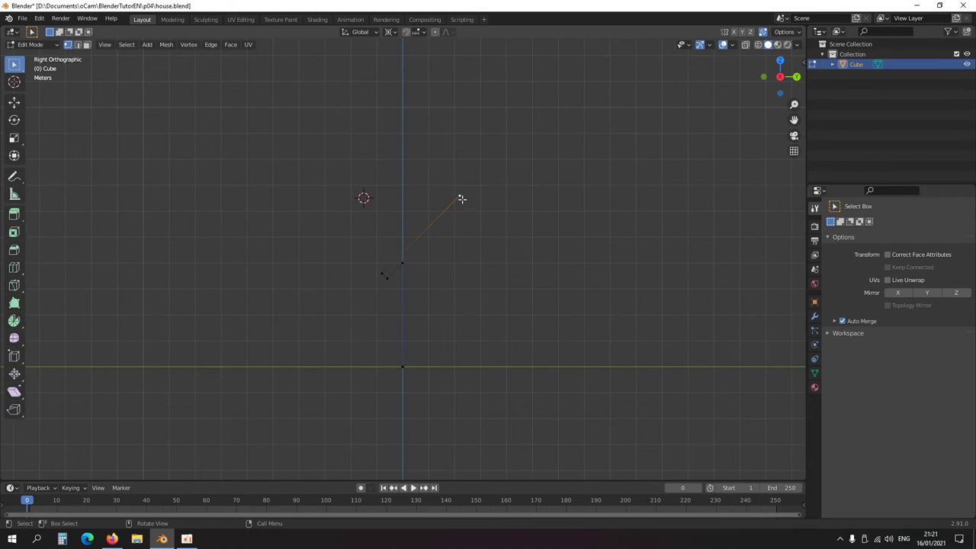
pyautogui.press('shift')
pyautogui.hotkey('shift', 's')
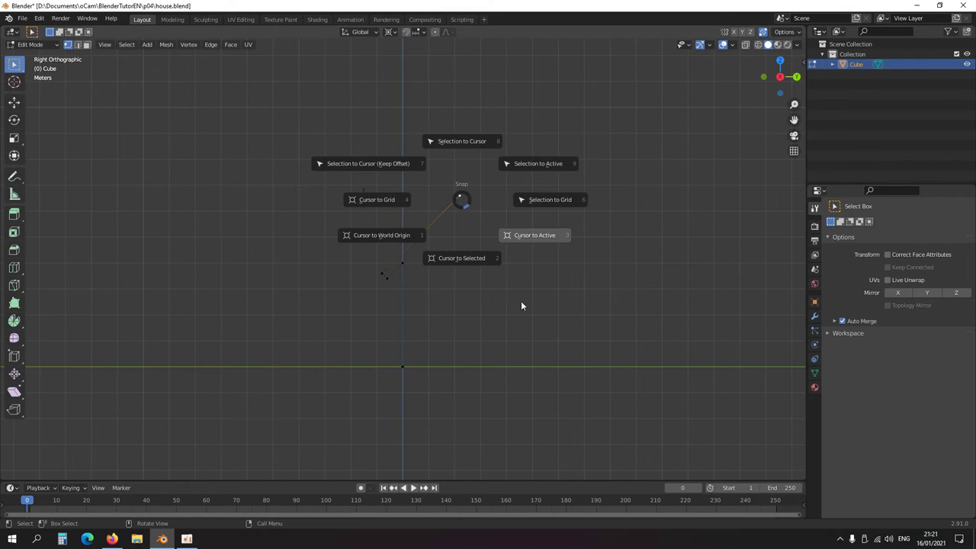
# Snap the cursor to the ridge vertex and mirror a duplicate of the profile across it (S Y -1).
pyautogui.click(469, 257)
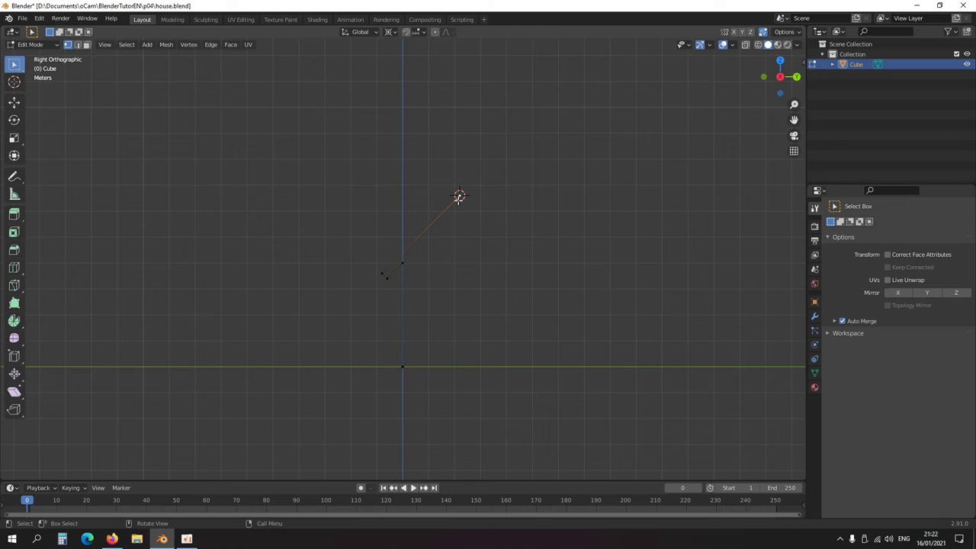
pyautogui.moveTo(492, 171); pyautogui.dragTo(353, 440)
pyautogui.press('g')
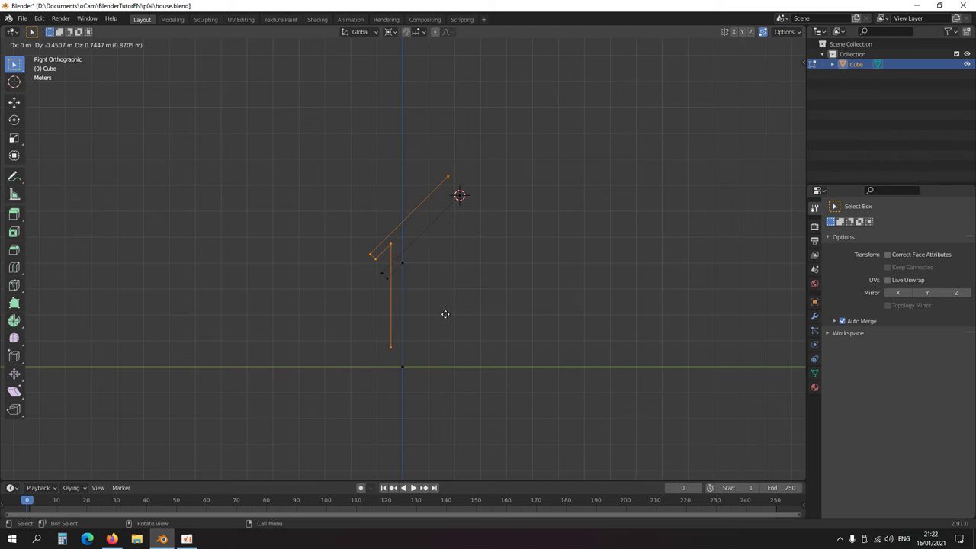
pyautogui.press('s')
pyautogui.press('y')
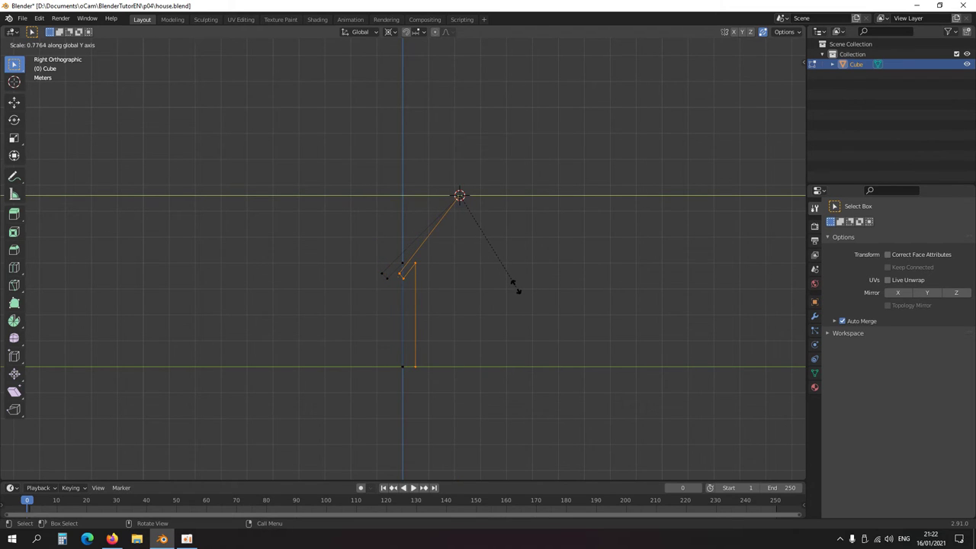
pyautogui.write('-1')
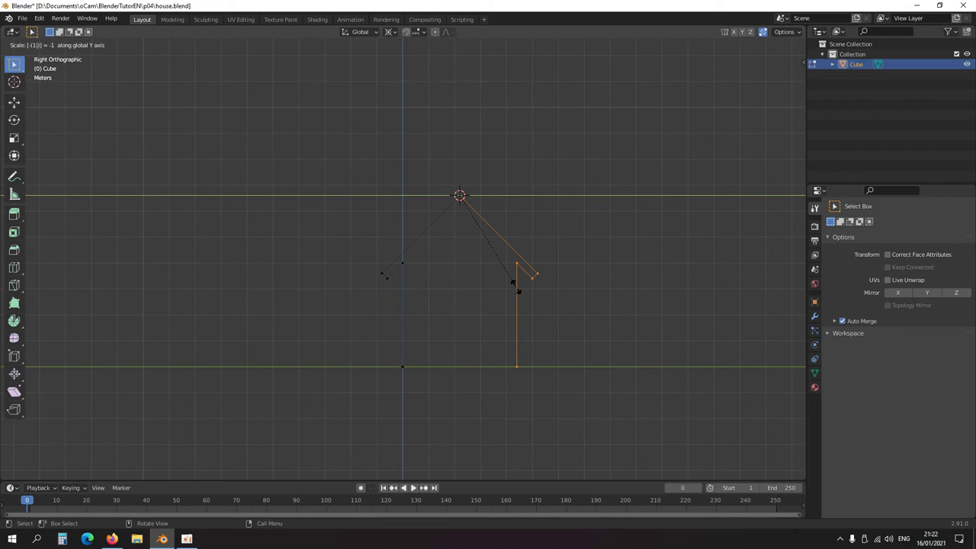
pyautogui.press('Return')
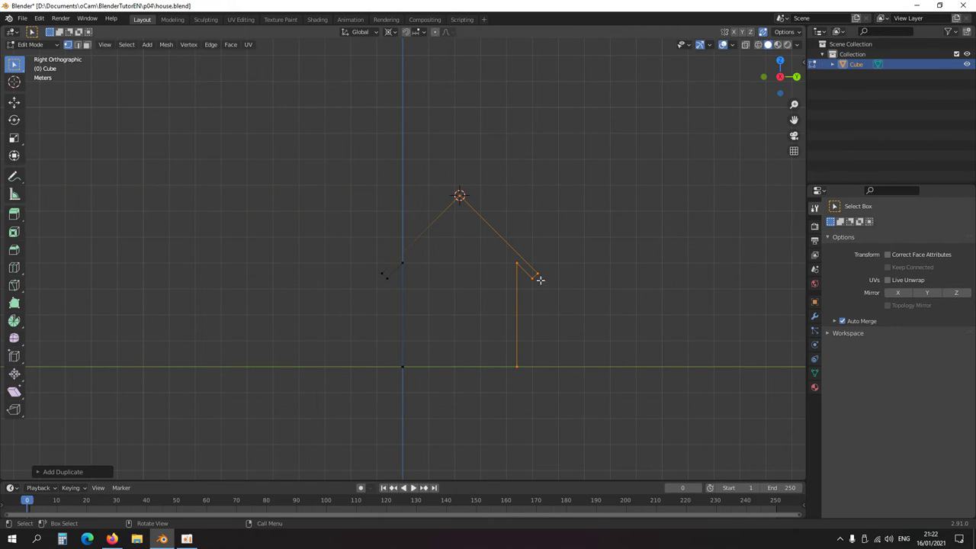
pyautogui.press('r')
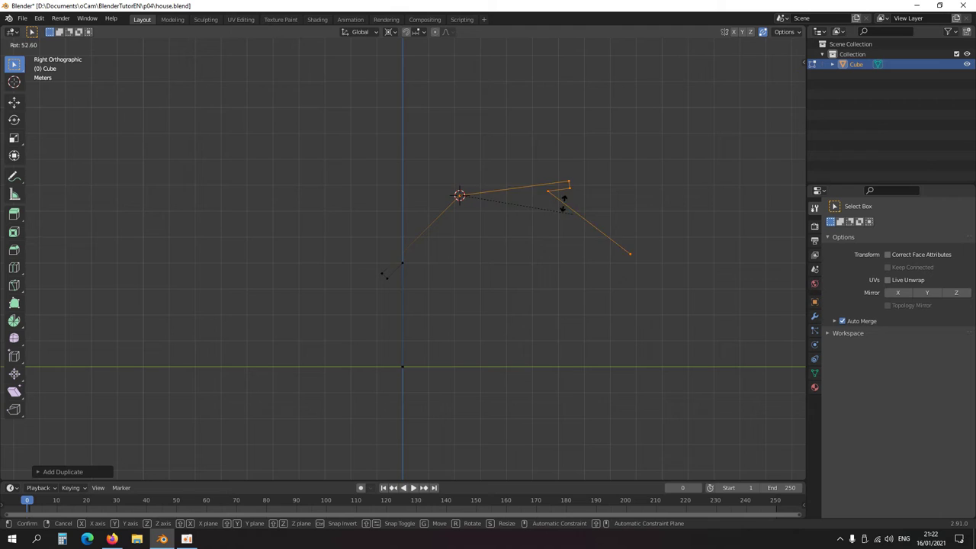
pyautogui.click(530, 310)
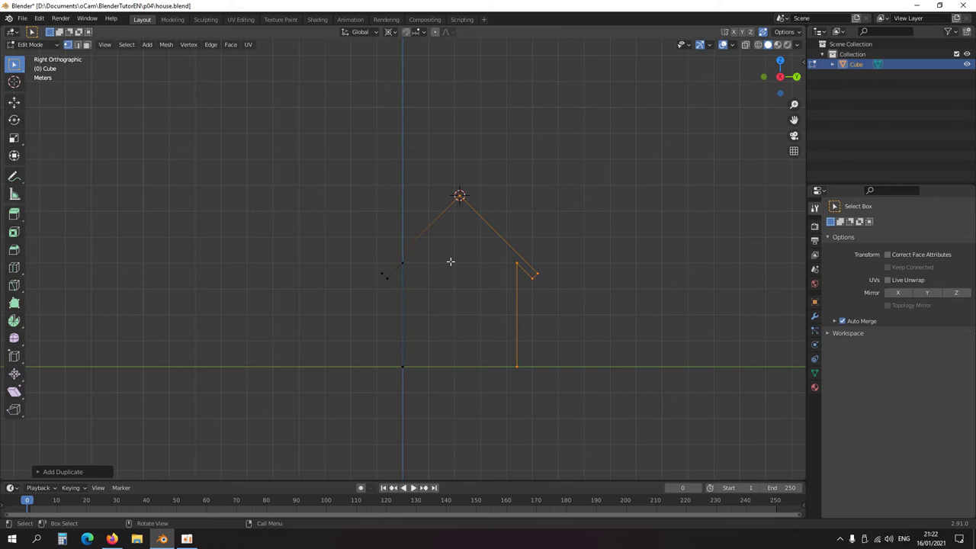
# Extrude the full gable outline along X into a house shell, then box-select the open end's edges.
pyautogui.moveTo(592, 409); pyautogui.dragTo(261, 156)
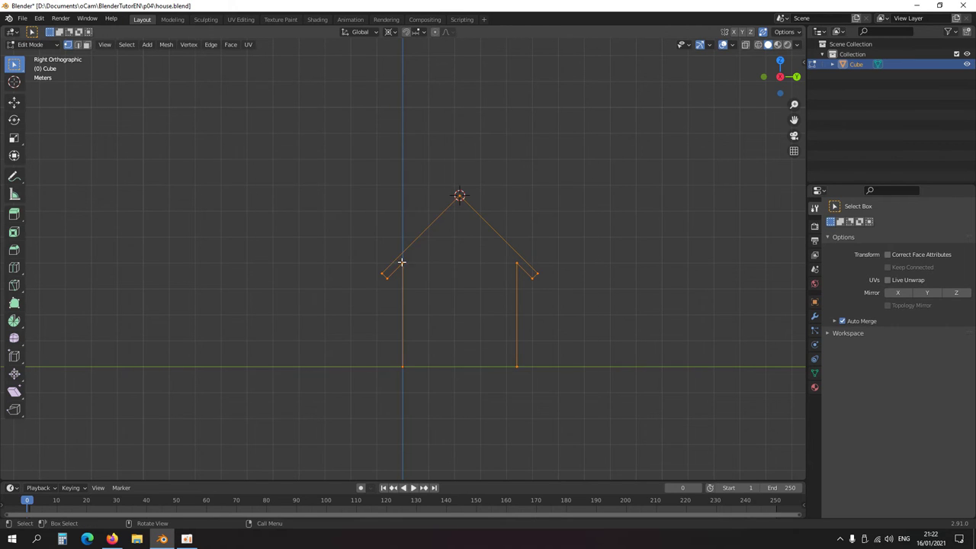
pyautogui.press('KP_1')
pyautogui.scroll(-5, 460, 256)
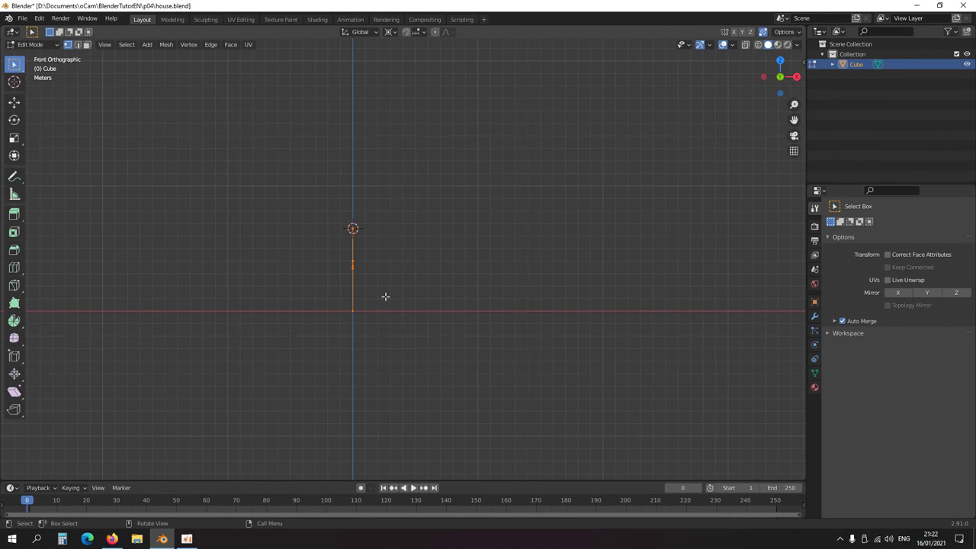
pyautogui.press('e')
pyautogui.press('x')
pyautogui.click(505, 305)
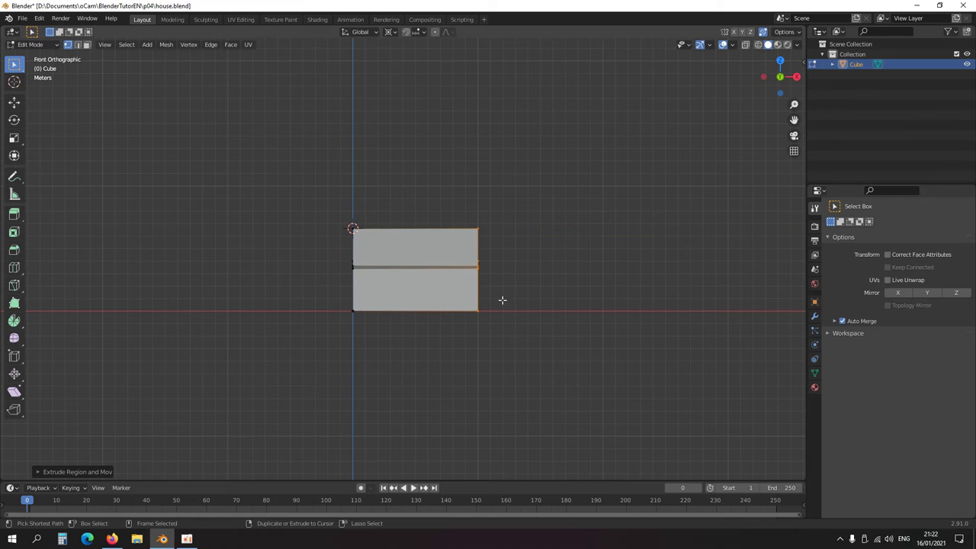
pyautogui.moveTo(498, 301); pyautogui.dragTo(353, 335, button='middle')
pyautogui.scroll(3, 381, 318)
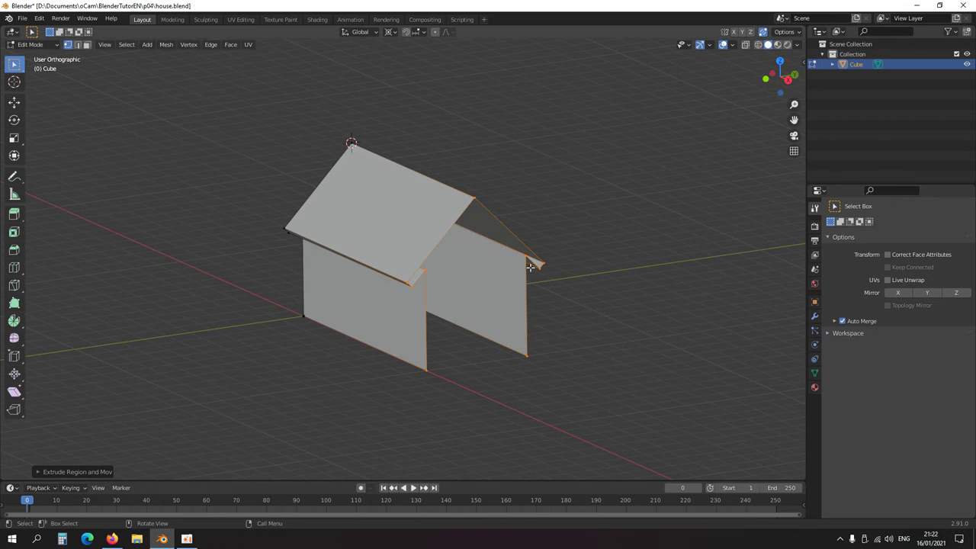
pyautogui.moveTo(421, 227); pyautogui.dragTo(532, 396)
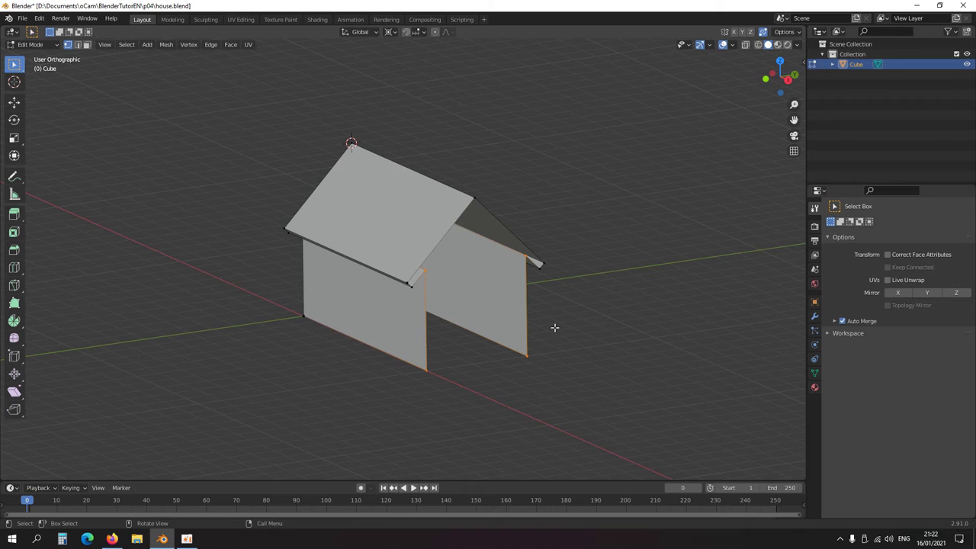
# Fill the open end with a wall face and start extruding its top edge 2.2 m up along Z.
pyautogui.press('f')
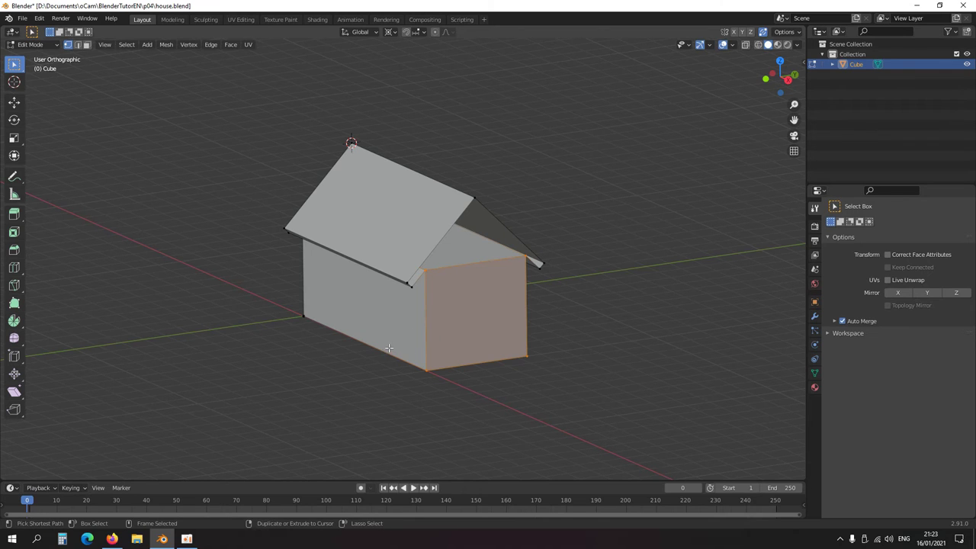
pyautogui.keyDown('ctrl'); pyautogui.moveTo(389, 348); pyautogui.dragTo(589, 402); pyautogui.keyUp('ctrl')
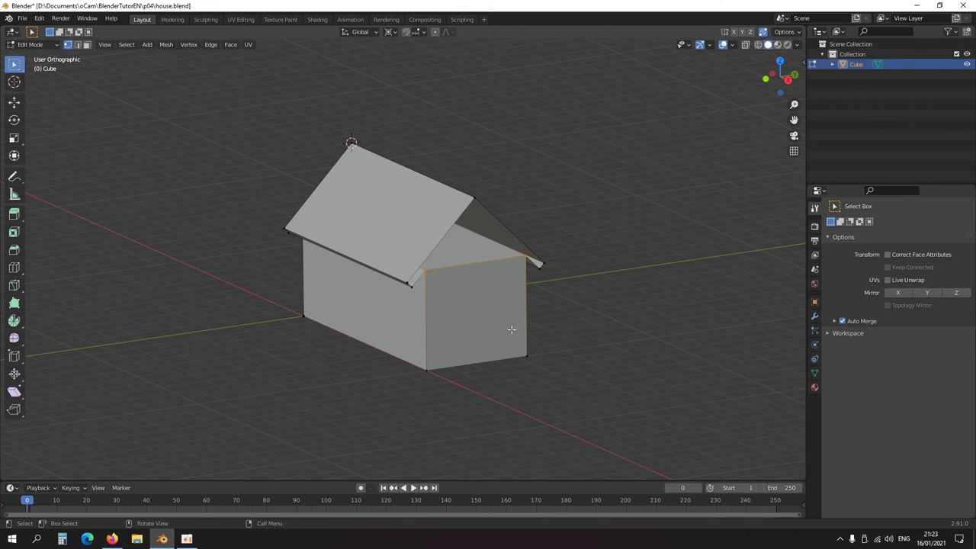
pyautogui.press('KP_3')
pyautogui.keyDown('shift'); pyautogui.moveTo(549, 333); pyautogui.dragTo(455, 369, button='middle'); pyautogui.keyUp('shift')
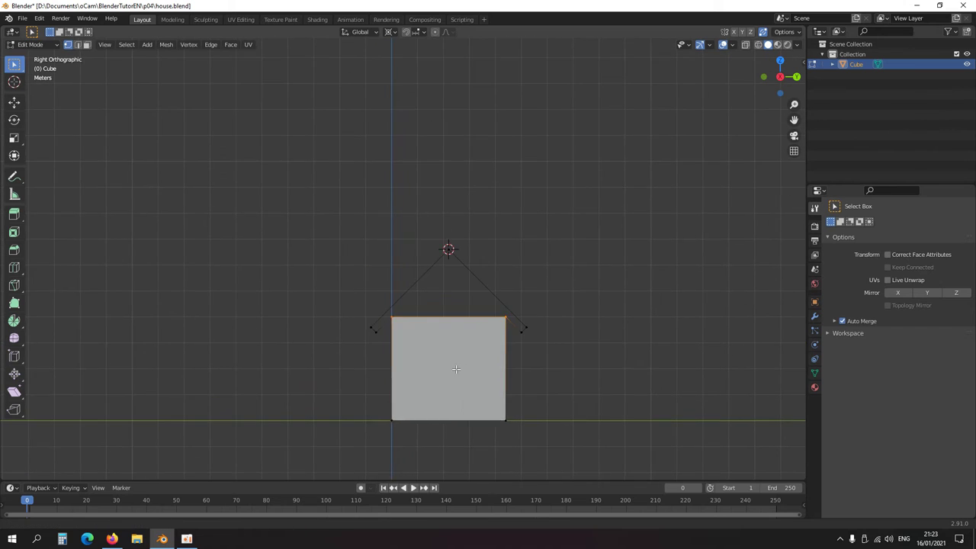
pyautogui.scroll(3, 455, 369)
pyautogui.press('e')
pyautogui.press('z')
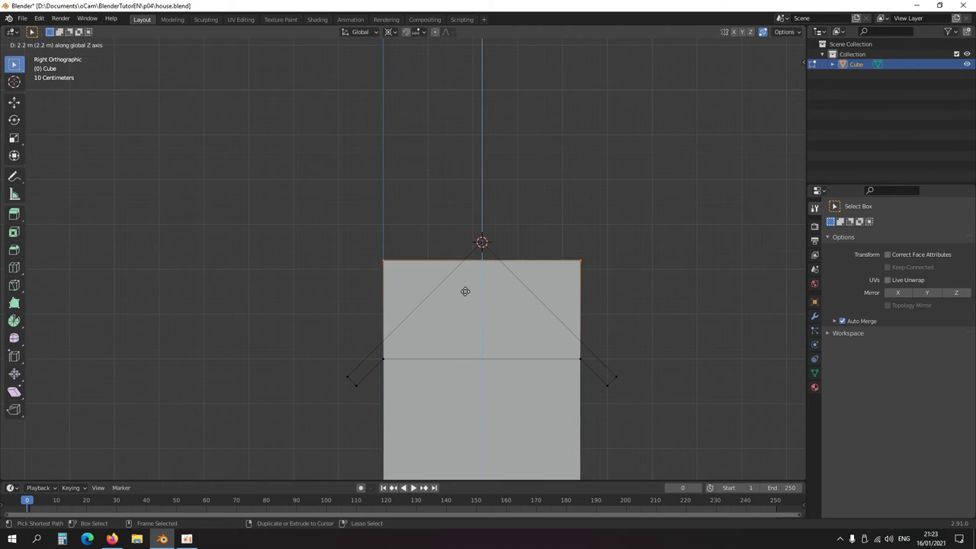
# Confirm the raised wall extension and collapse its top to the ridge point, forming a triangular gable.
pyautogui.click(507, 309)
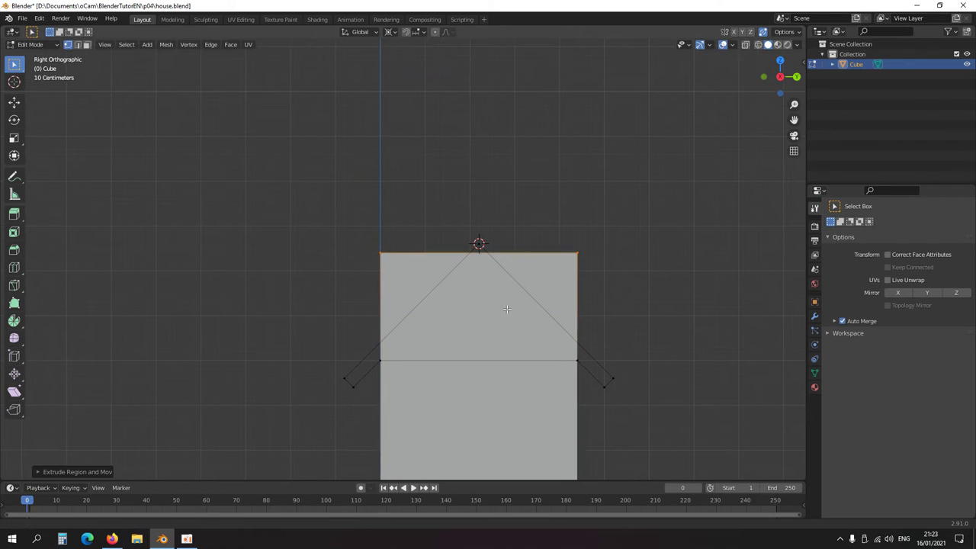
pyautogui.keyDown('shift'); pyautogui.moveTo(508, 308); pyautogui.dragTo(482, 321, button='middle'); pyautogui.keyUp('shift')
pyautogui.scroll(3, 482, 321)
pyautogui.scroll(-3, 481, 321)
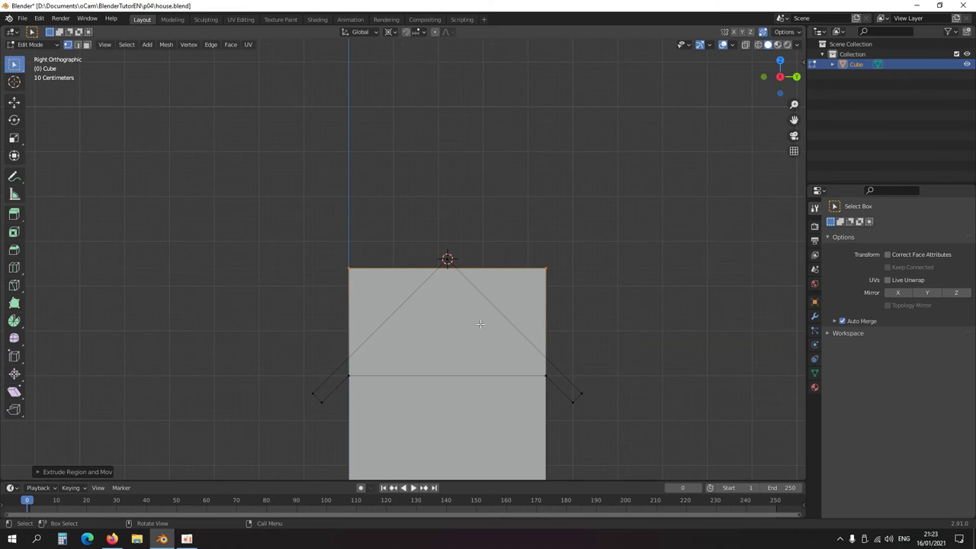
pyautogui.hotkey('shift', 's')
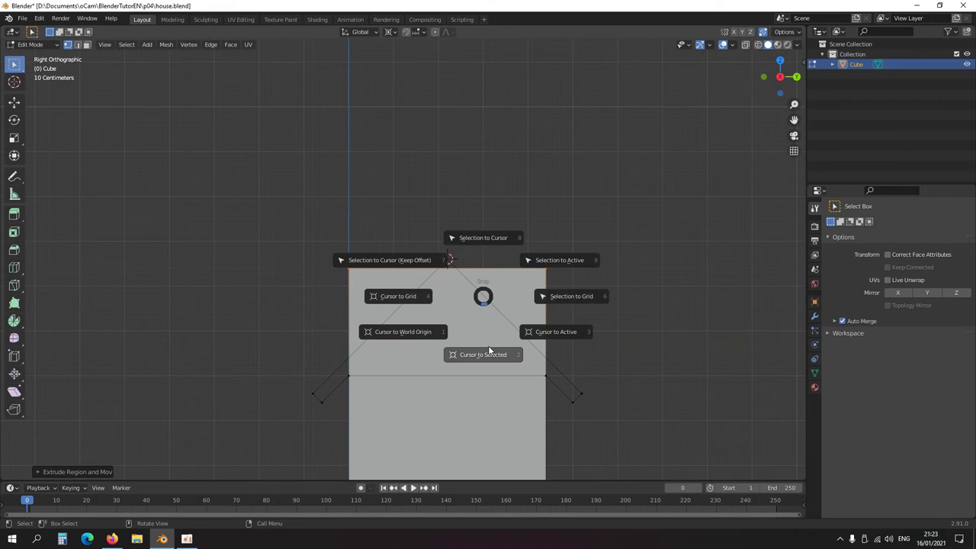
pyautogui.click(486, 355)
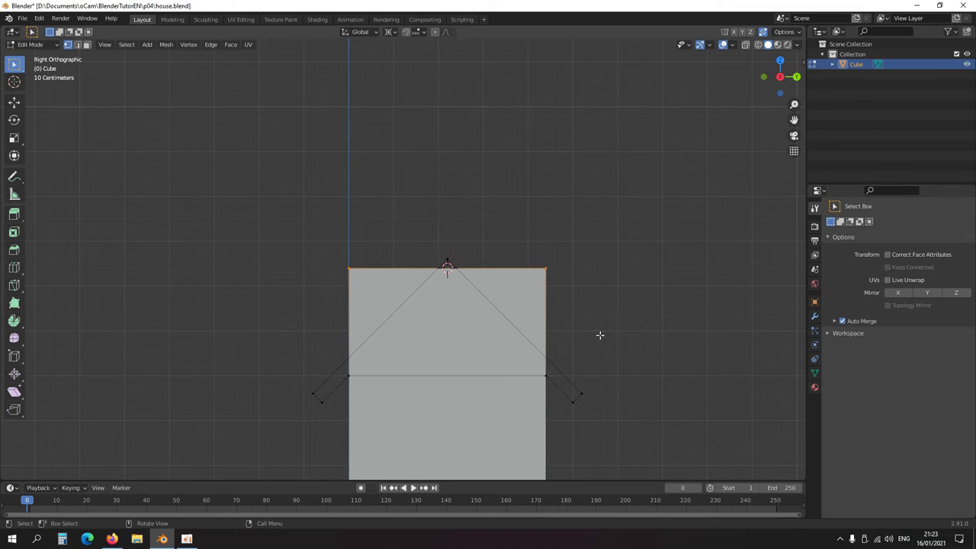
pyautogui.write('s')
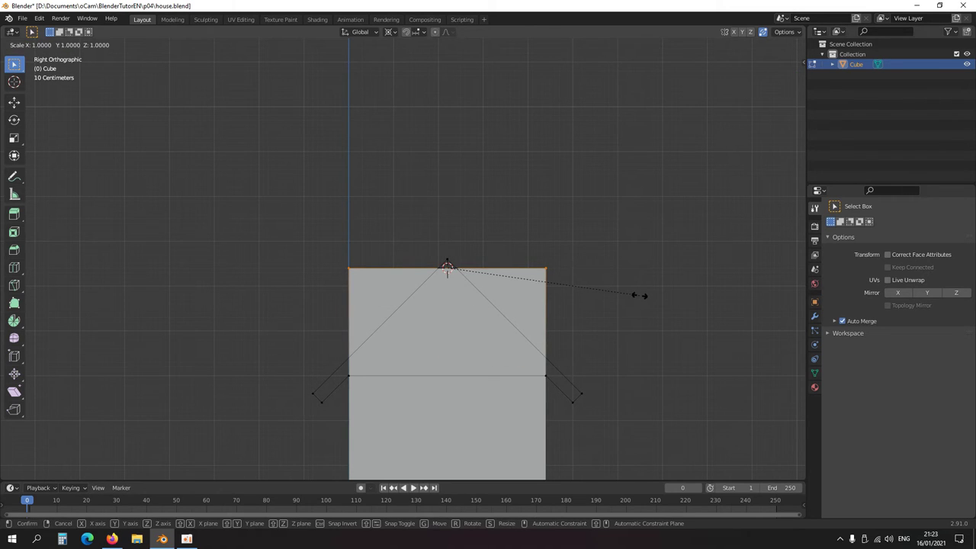
pyautogui.write('0')
pyautogui.press('Return')
# Snap the 3D cursor to the left roof slab's lower outer corner and view the gable in Right Orthographic.
pyautogui.moveTo(639, 295); pyautogui.dragTo(441, 354, button='middle')
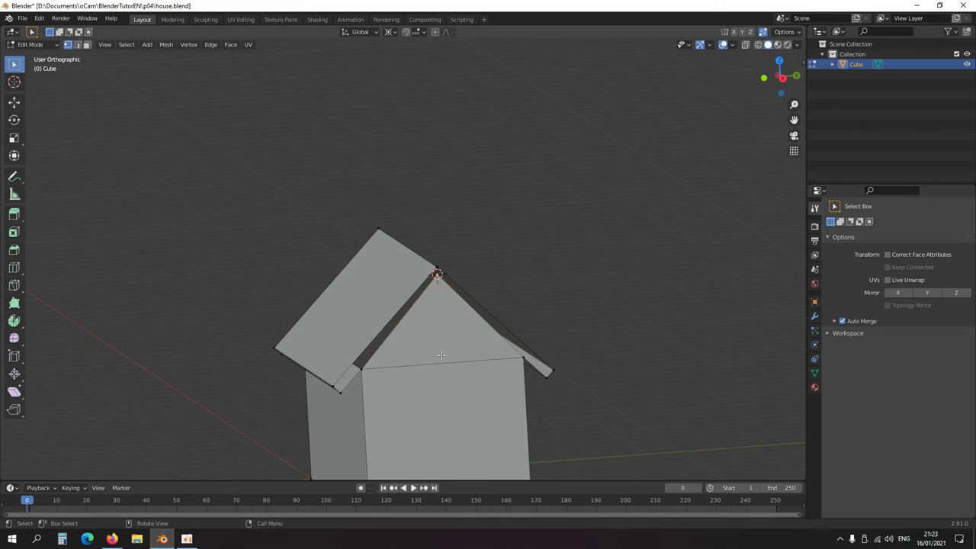
pyautogui.press('KP_3')
pyautogui.scroll(3, 456, 354)
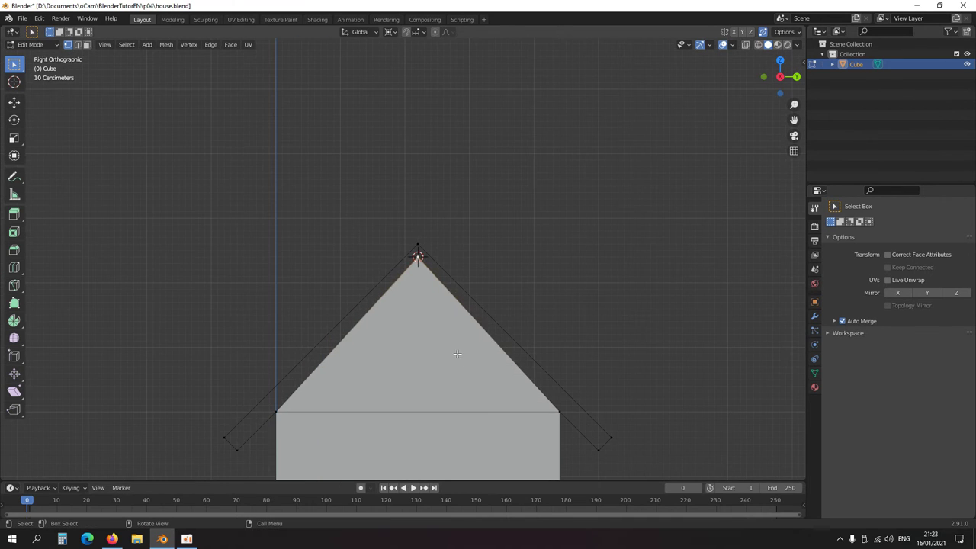
pyautogui.keyDown('shift'); pyautogui.moveTo(304, 428); pyautogui.dragTo(305, 404, button='middle'); pyautogui.keyUp('shift')
pyautogui.click(303, 406)
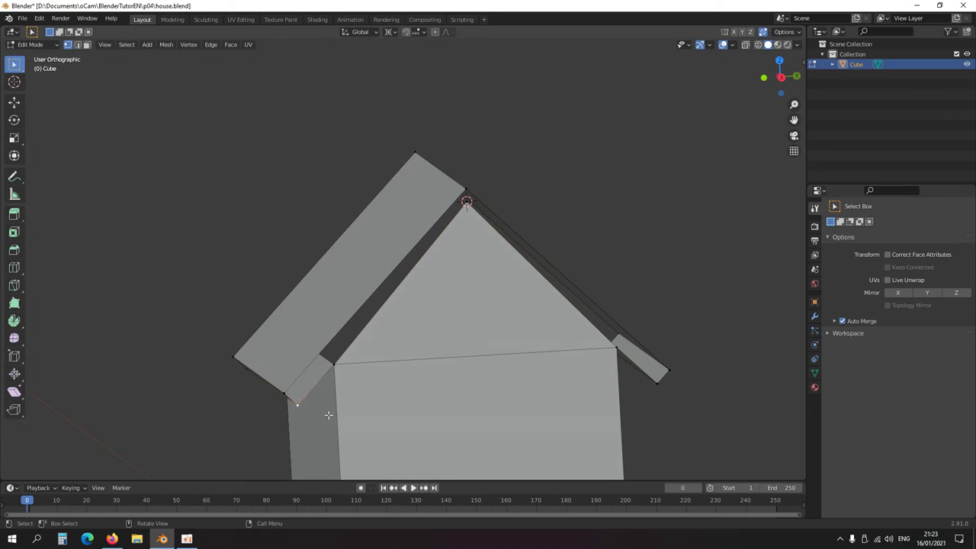
pyautogui.hotkey('shift', 's')
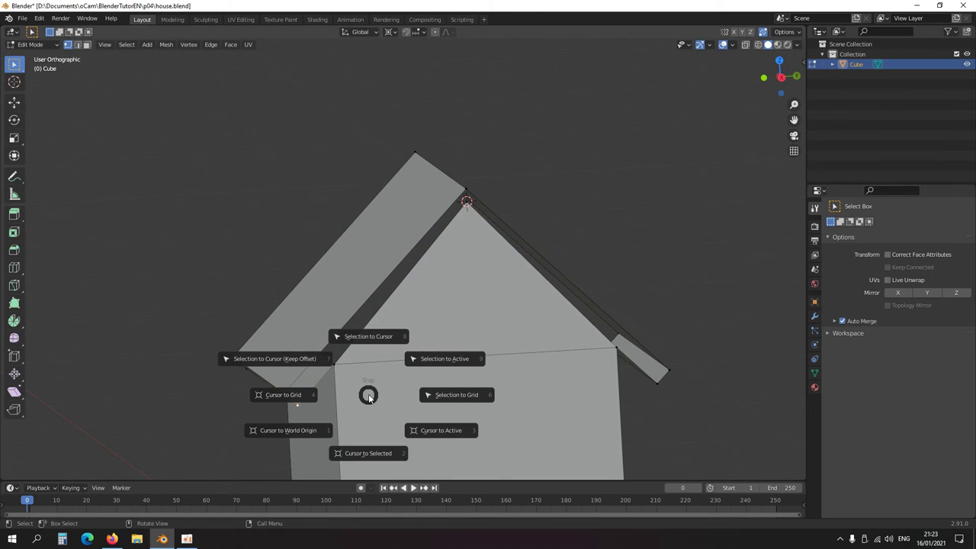
pyautogui.click(373, 451)
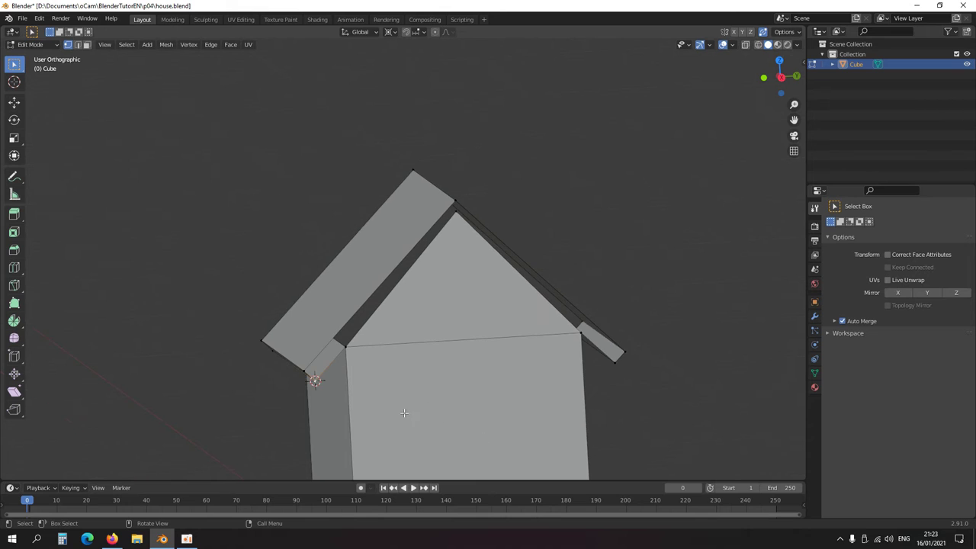
pyautogui.press('KP_3')
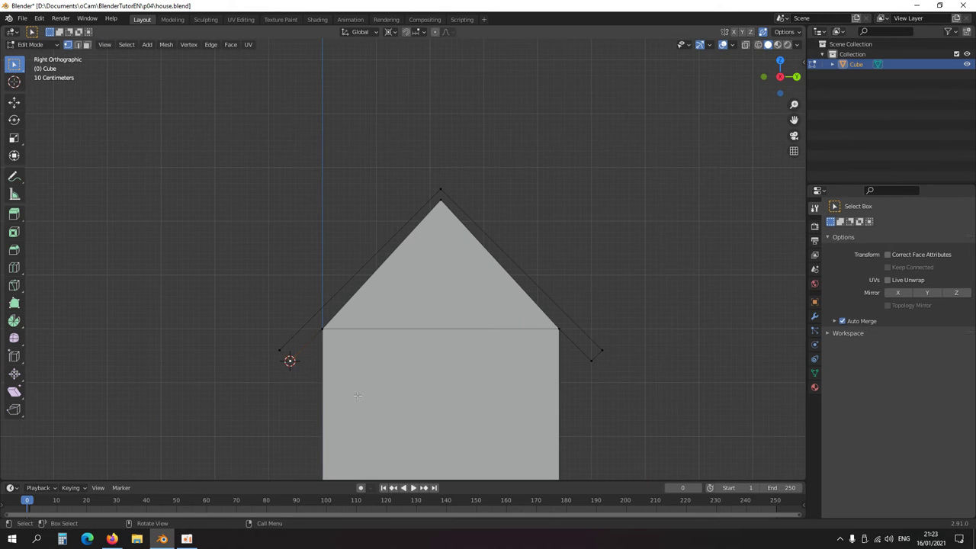
# Extrude a temporary guide edge from the vertex along Y and rotate it 45°.
pyautogui.press('g')
pyautogui.press('y')
pyautogui.click(717, 382)
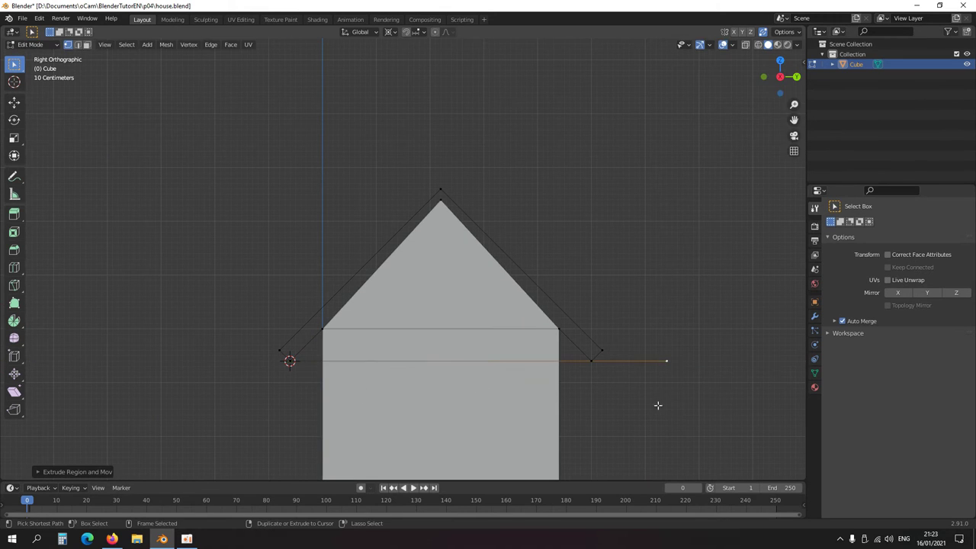
pyautogui.press('r')
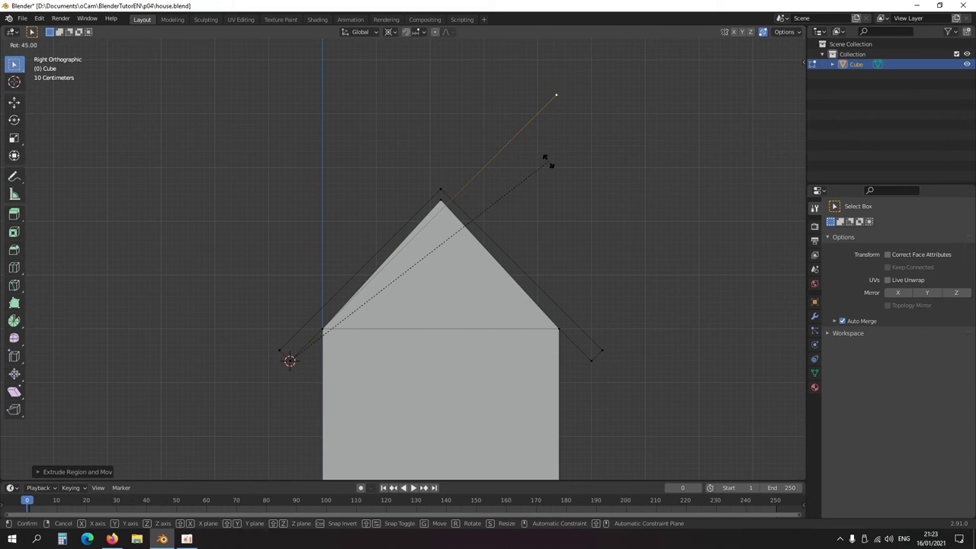
pyautogui.click(546, 160)
# Lower the gable's peak vertex by 0.2 m.
pyautogui.scroll(4, 505, 203)
pyautogui.keyDown('shift'); pyautogui.moveTo(475, 371); pyautogui.dragTo(448, 336, button='middle'); pyautogui.keyUp('shift')
pyautogui.moveTo(456, 319); pyautogui.dragTo(404, 257)
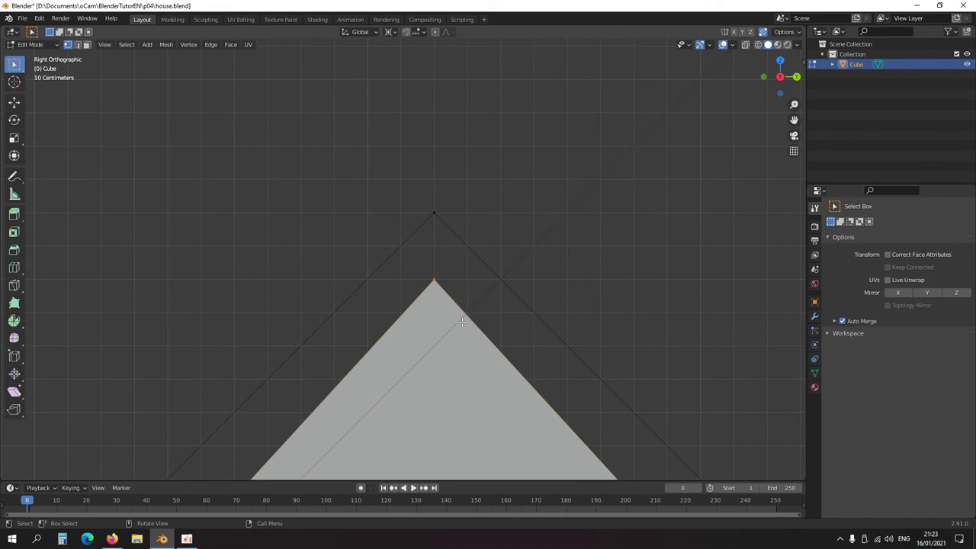
pyautogui.keyDown('shift'); pyautogui.moveTo(462, 323); pyautogui.dragTo(468, 300, button='middle'); pyautogui.keyUp('shift')
pyautogui.press('g')
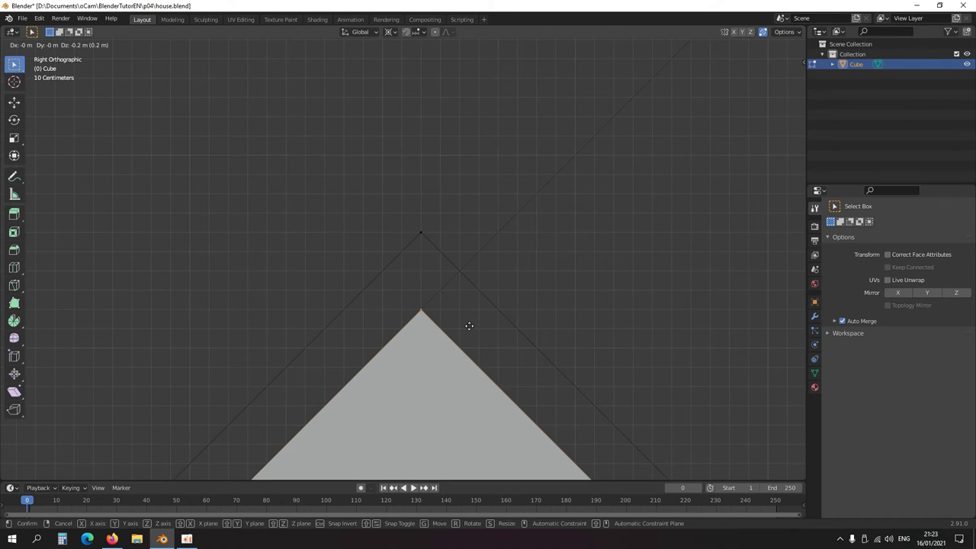
pyautogui.click(469, 326)
# Delete the guide edge's tip vertex with X > Vertices.
pyautogui.scroll(-5, 469, 332)
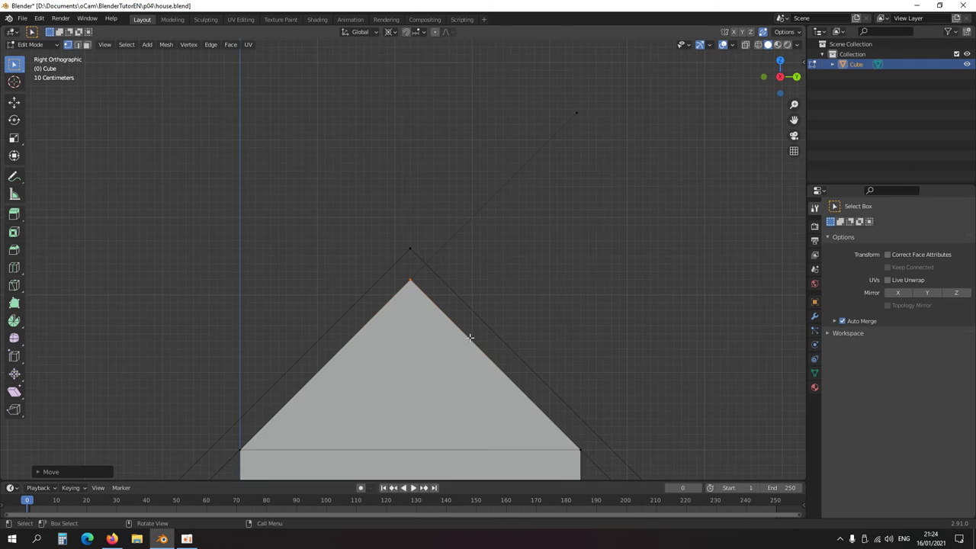
pyautogui.moveTo(475, 211); pyautogui.dragTo(454, 183)
pyautogui.press('x')
pyautogui.click(486, 218)
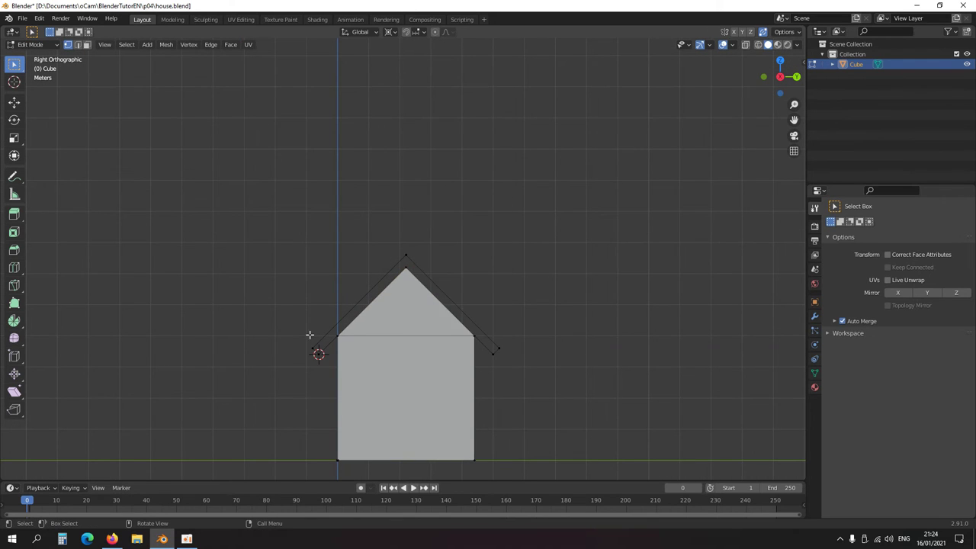
# Orbit to view the house in 3D and move the 3D cursor away from the eave corner.
pyautogui.moveTo(309, 338); pyautogui.dragTo(442, 418, button='middle')
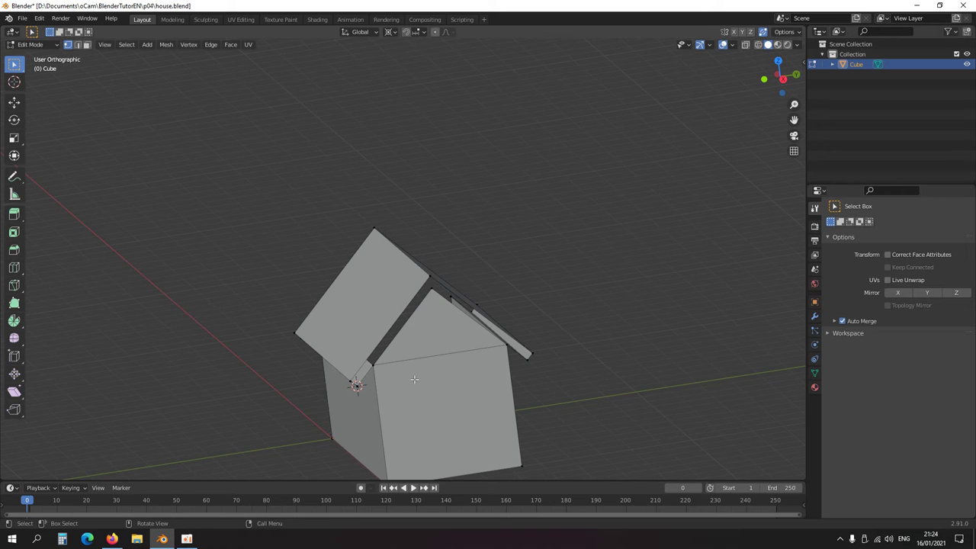
pyautogui.keyDown('shift'); pyautogui.moveTo(487, 265); pyautogui.dragTo(391, 181, button='right'); pyautogui.keyUp('shift')
pyautogui.moveTo(490, 298); pyautogui.dragTo(444, 318, button='middle')
pyautogui.scroll(3, 411, 311)
pyautogui.scroll(-4, 411, 311)
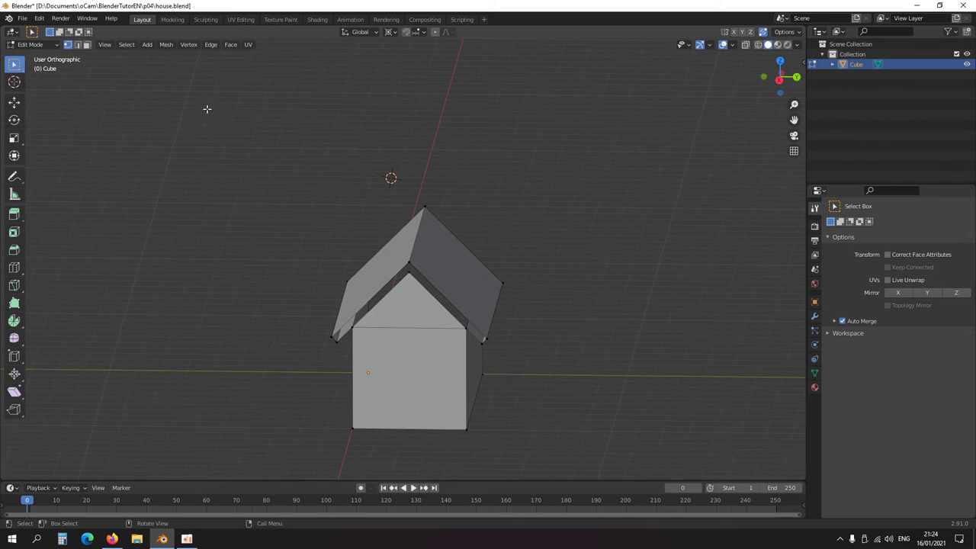
# Assign Shift+Right Mouse as the shortcut for Mesh > Snap > Cursor to Selected.
pyautogui.click(167, 47)
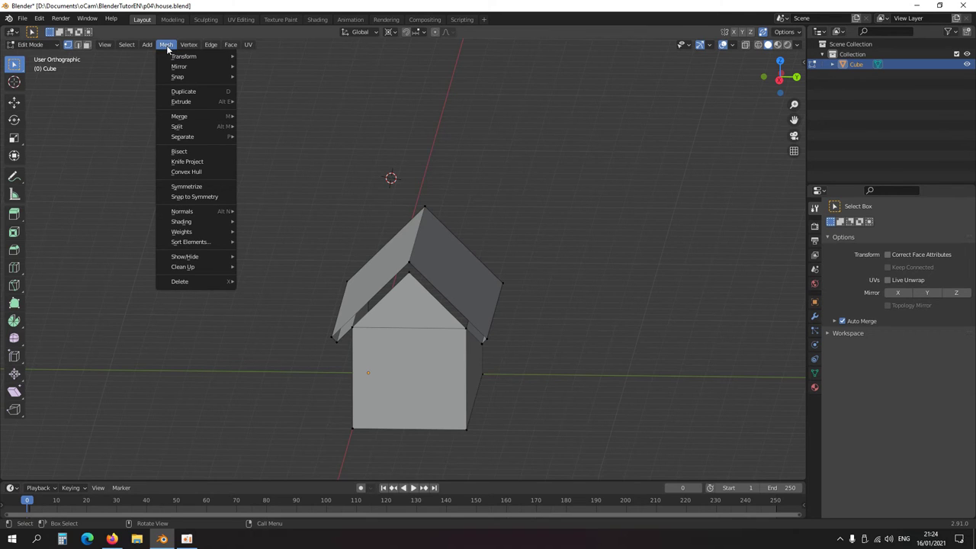
pyautogui.moveTo(183, 78)
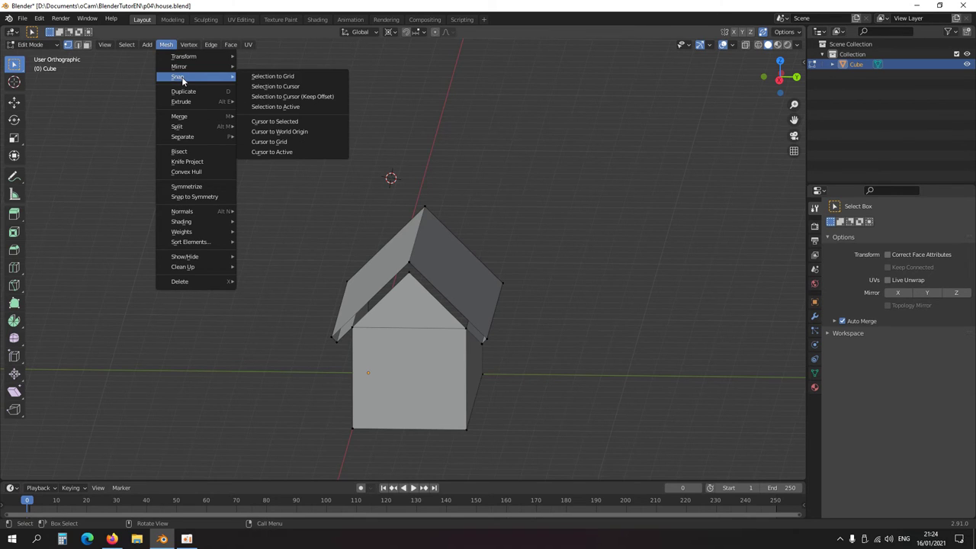
pyautogui.rightClick(279, 124)
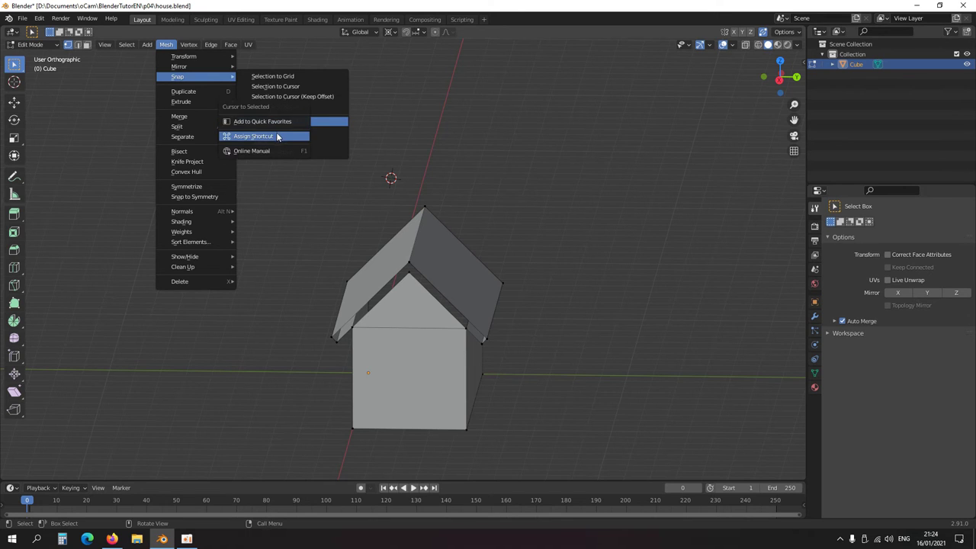
pyautogui.click(277, 136)
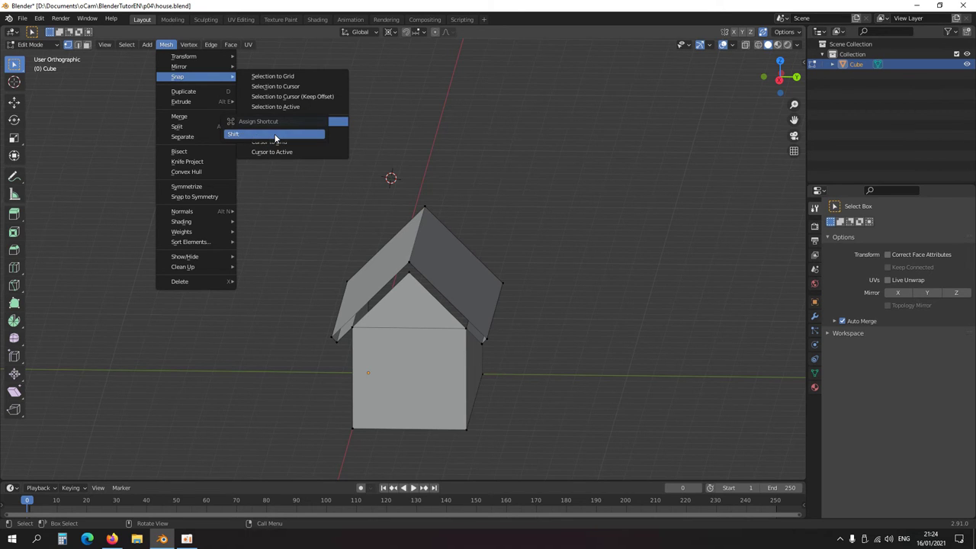
pyautogui.keyDown('shift'); pyautogui.rightClick(275, 134); pyautogui.keyUp('shift')
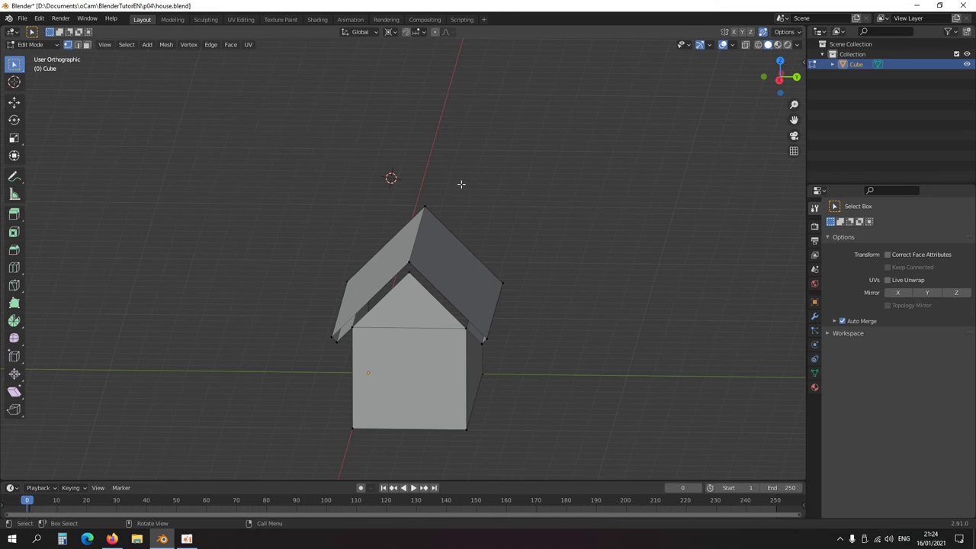
# Select the gable apex vertex and test the new Shift+Right Mouse cursor-snap shortcut.
pyautogui.moveTo(578, 378); pyautogui.dragTo(316, 247)
pyautogui.moveTo(490, 242); pyautogui.dragTo(463, 297, button='middle')
pyautogui.scroll(-2, 463, 285)
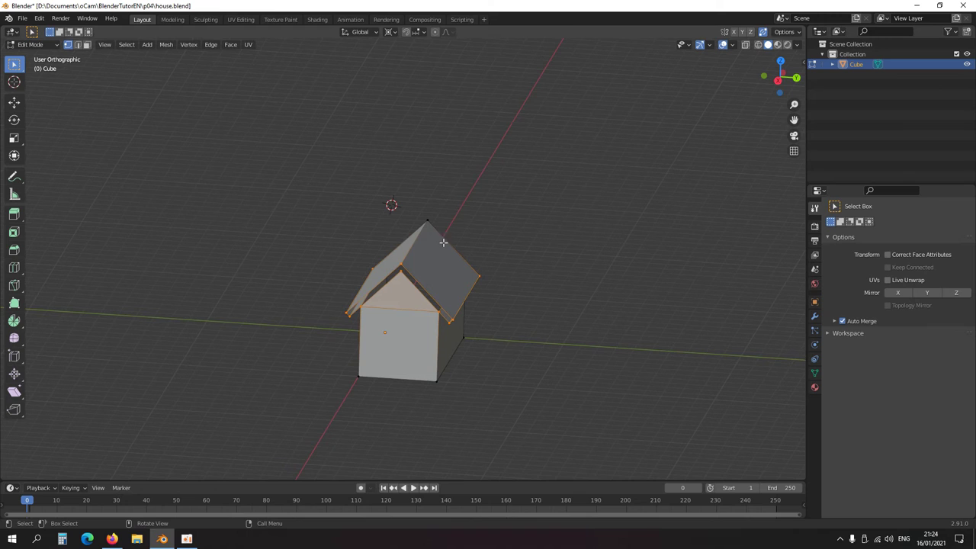
pyautogui.click(401, 267)
pyautogui.press('shift')
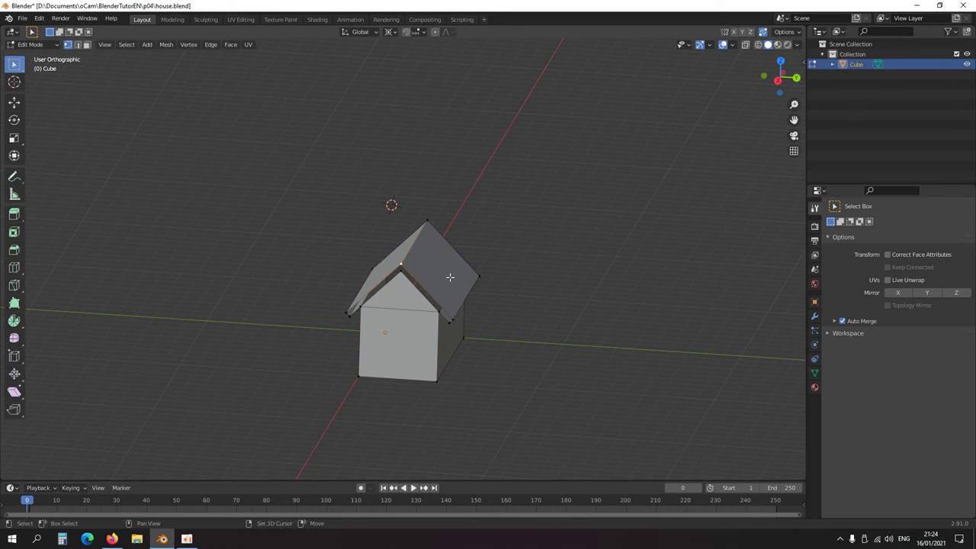
pyautogui.keyDown('shift'); pyautogui.rightClick(449, 272); pyautogui.keyUp('shift')
pyautogui.keyDown('shift'); pyautogui.rightClick(486, 242); pyautogui.keyUp('shift')
pyautogui.keyDown('shift'); pyautogui.rightClick(460, 205); pyautogui.keyUp('shift')
# Open Preferences and search the keymap by key-binding for 'shift rig'.
pyautogui.click(38, 17)
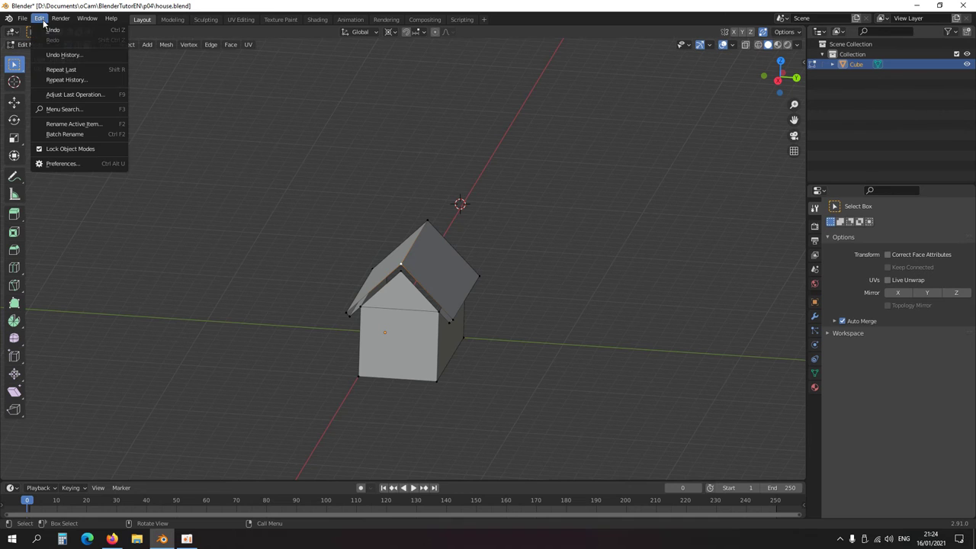
pyautogui.click(60, 164)
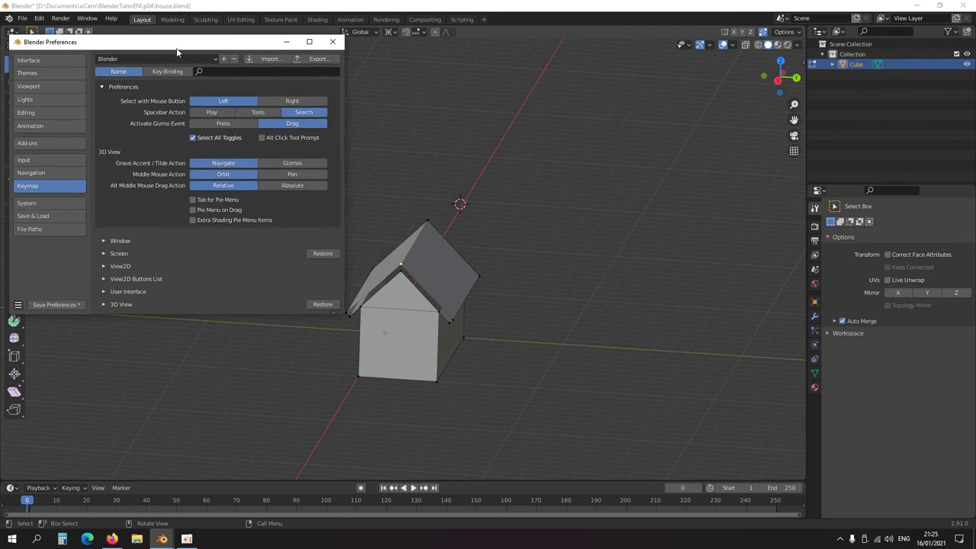
pyautogui.moveTo(177, 52); pyautogui.dragTo(385, 102)
pyautogui.click(370, 122)
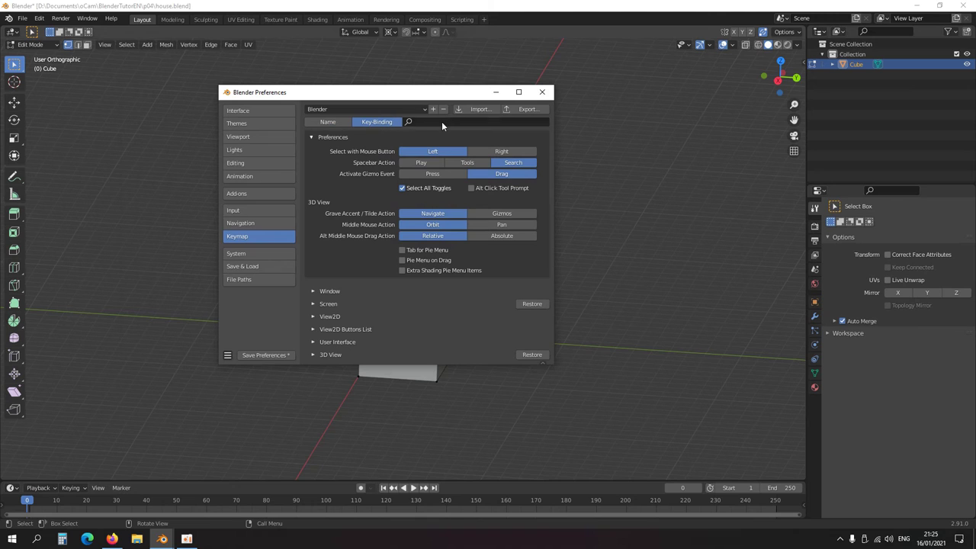
pyautogui.click(442, 123)
pyautogui.write('shift right')
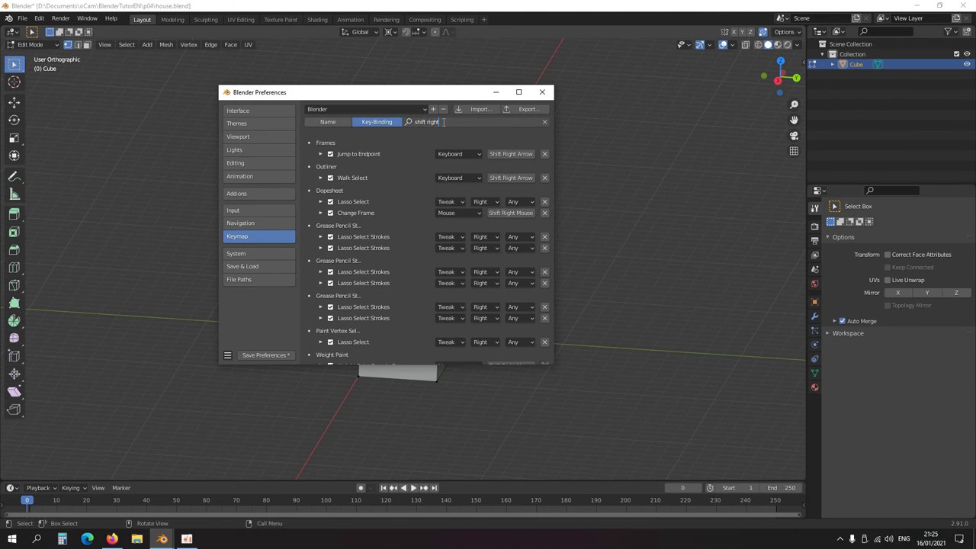
pyautogui.press('Return')
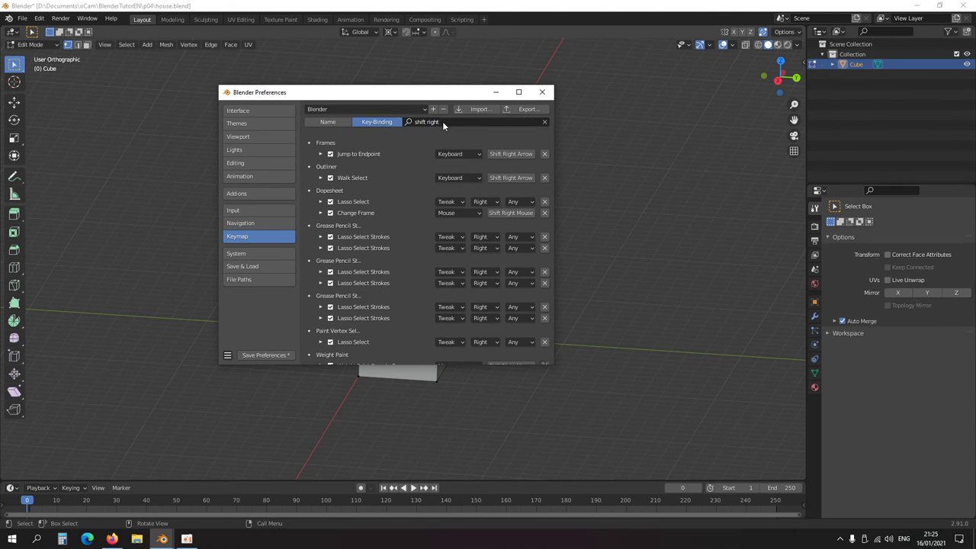
# Untick the conflicting 3D View > Set 3D Cursor binding and close Preferences.
pyautogui.scroll(-8, 388, 212)
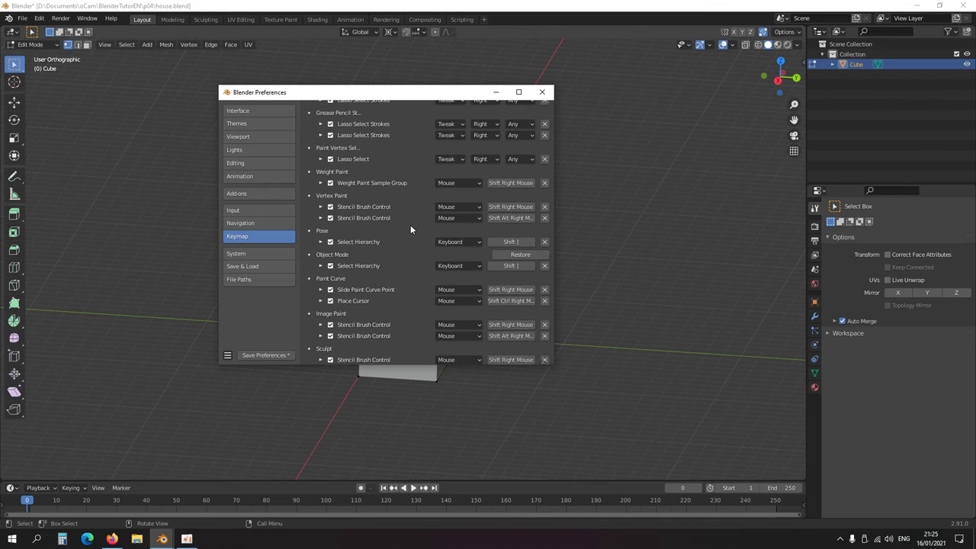
pyautogui.scroll(-5, 411, 225)
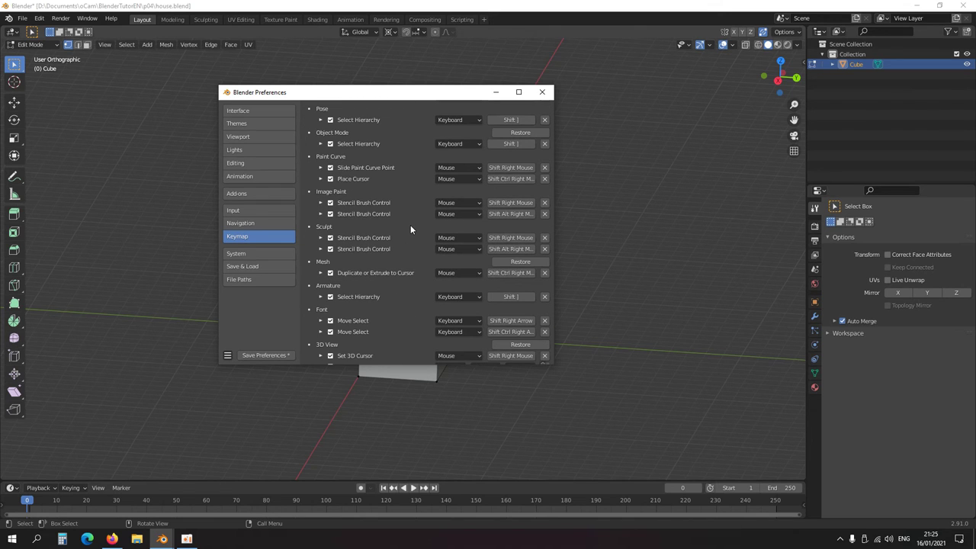
pyautogui.scroll(-5, 397, 222)
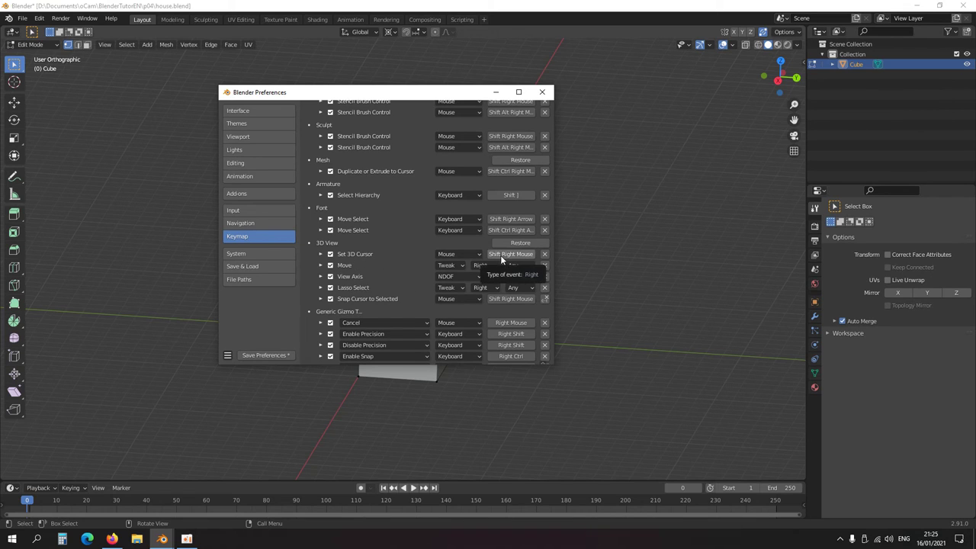
pyautogui.click(331, 254)
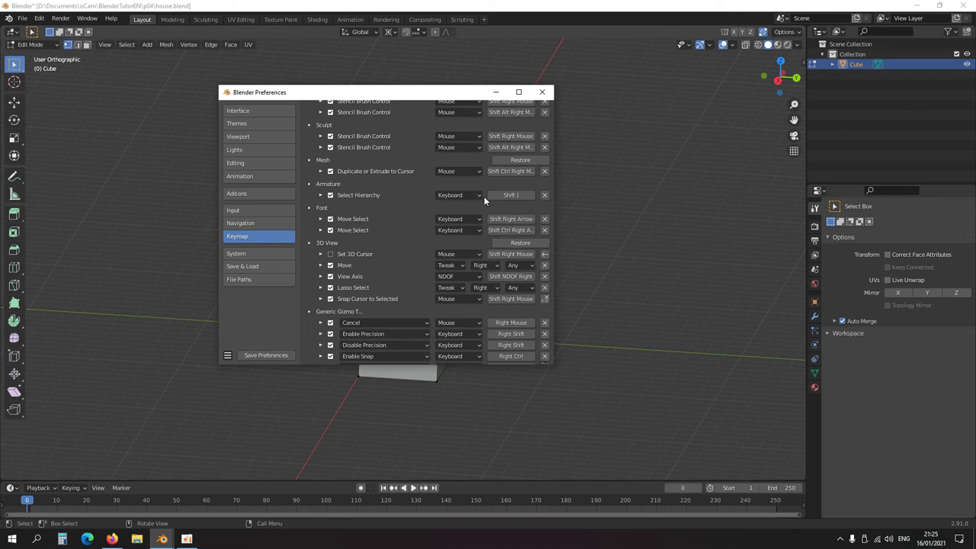
pyautogui.click(542, 92)
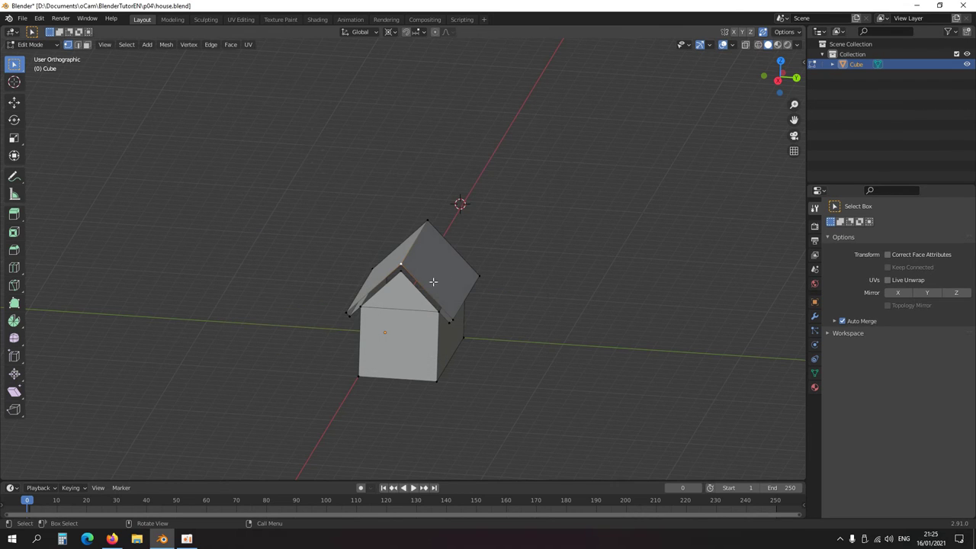
# Snap the 3D cursor to the selected peak, then to the ridge midpoint.
pyautogui.hotkey('shift', 's')
pyautogui.click(526, 256)
pyautogui.keyDown('shift'); pyautogui.click(425, 216); pyautogui.keyUp('shift')
pyautogui.hotkey('shift', 's')
pyautogui.click(485, 248)
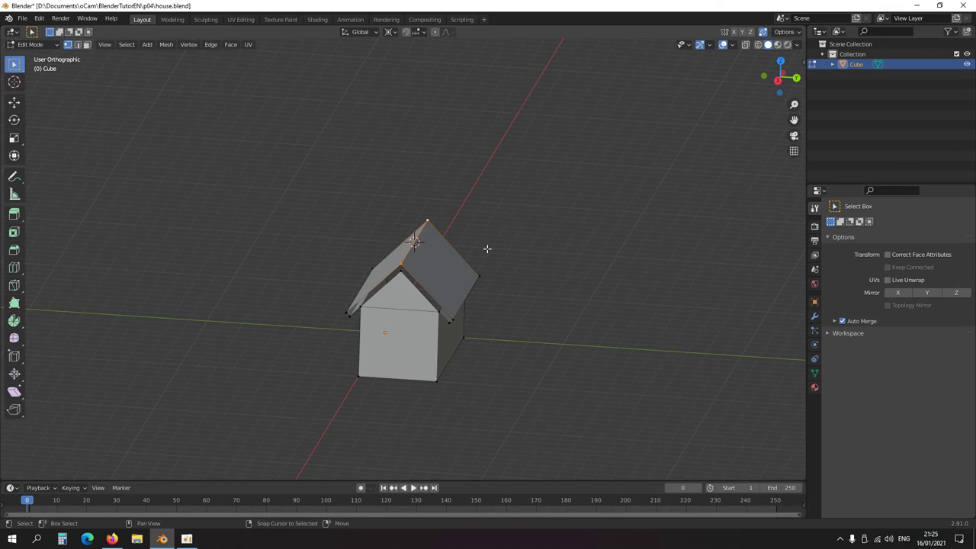
# From a three-quarter view, box-select the front gable face and the roof edges at that end.
pyautogui.moveTo(416, 323); pyautogui.dragTo(442, 334, button='middle')
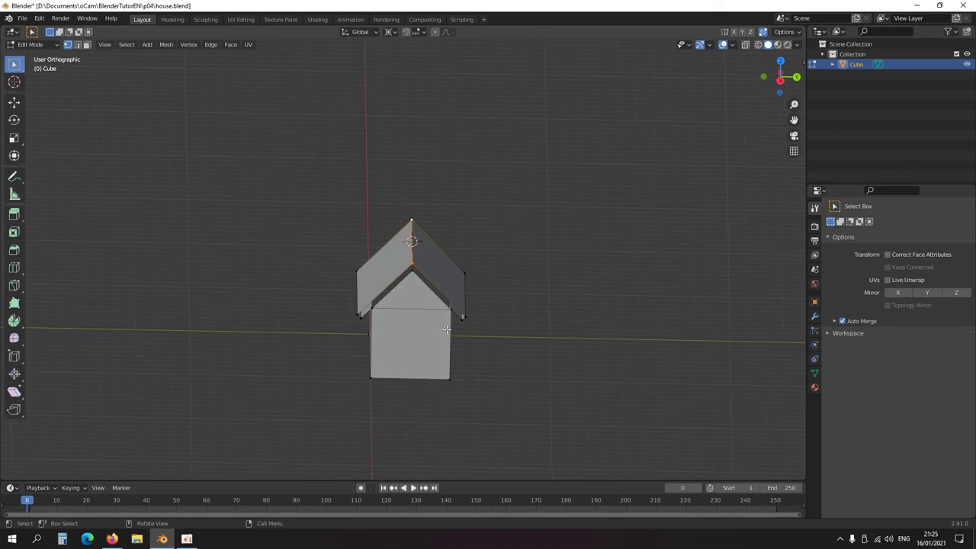
pyautogui.scroll(2, 444, 333)
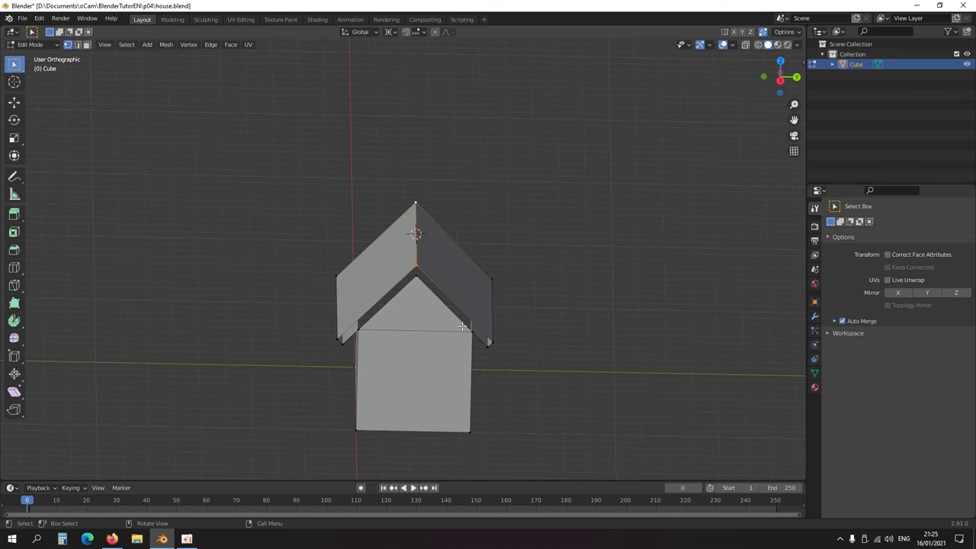
pyautogui.moveTo(433, 328)
pyautogui.mouseDown(button='middle')
pyautogui.moveTo(420, 332)
pyautogui.moveTo(465, 331)
pyautogui.moveTo(441, 320)
pyautogui.mouseUp(button='middle')
pyautogui.scroll(3, 441, 320)
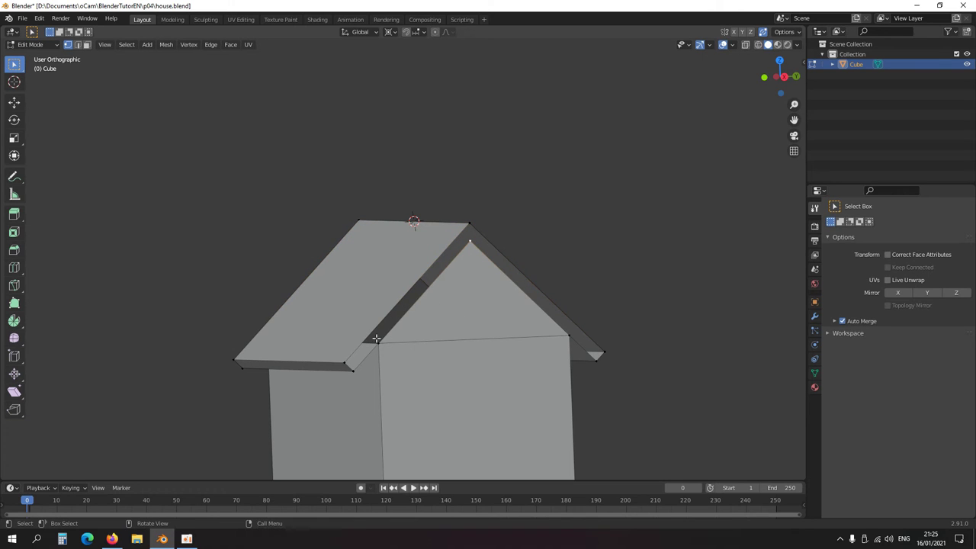
pyautogui.scroll(-3, 402, 351)
pyautogui.moveTo(402, 352); pyautogui.dragTo(523, 341, button='middle')
pyautogui.moveTo(529, 342); pyautogui.dragTo(377, 235)
pyautogui.scroll(2, 441, 314)
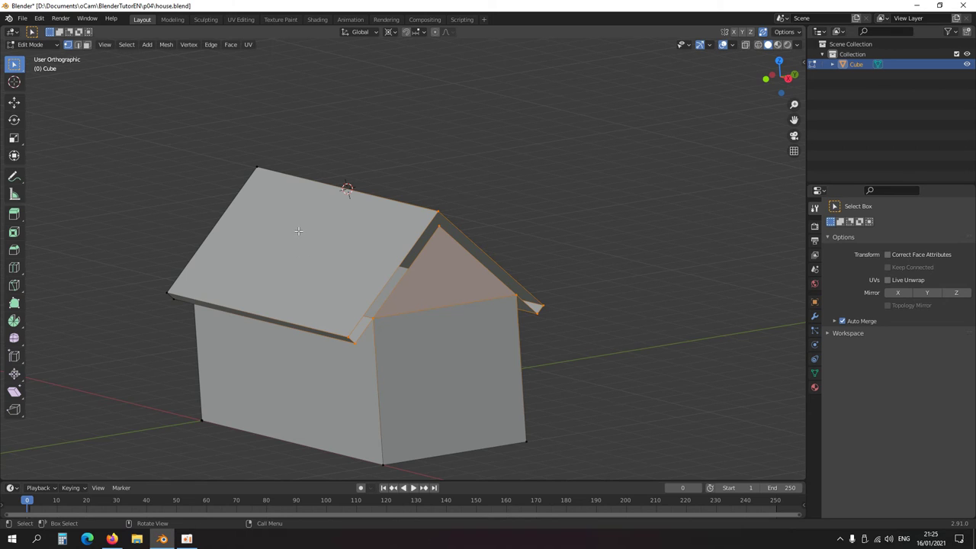
# In edge select mode, box-deselect the gable face and its bottom edge, leaving the roof edges.
pyautogui.click(79, 47)
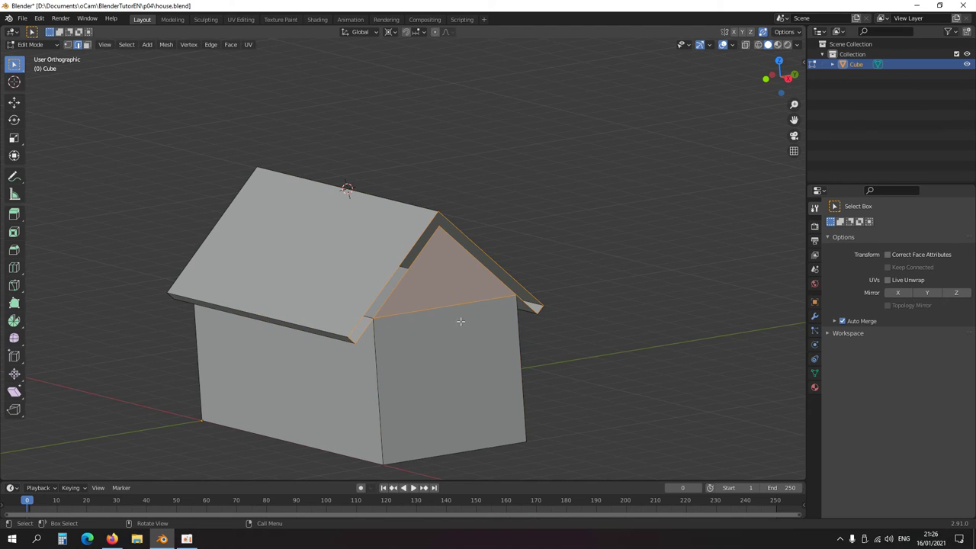
pyautogui.press('b')
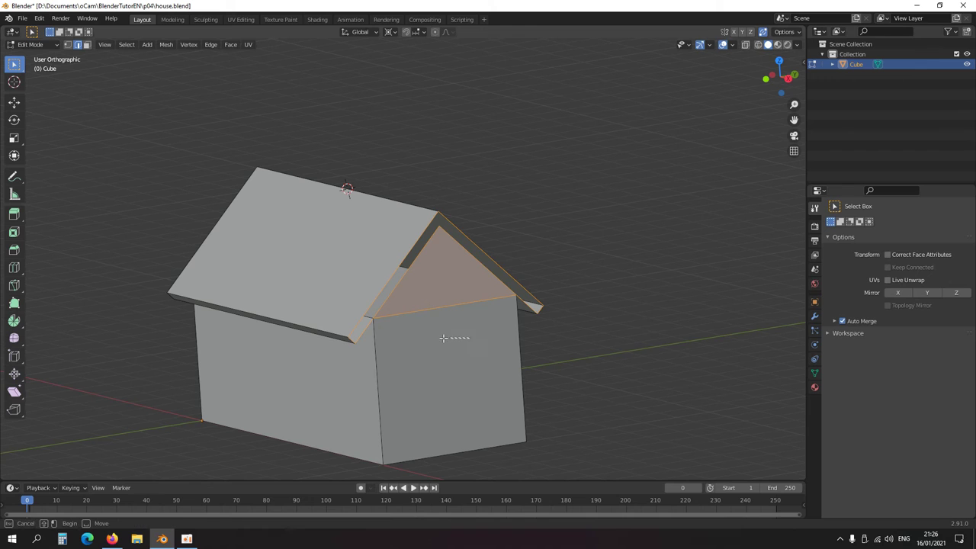
pyautogui.moveTo(439, 338); pyautogui.dragTo(486, 297, button='middle')
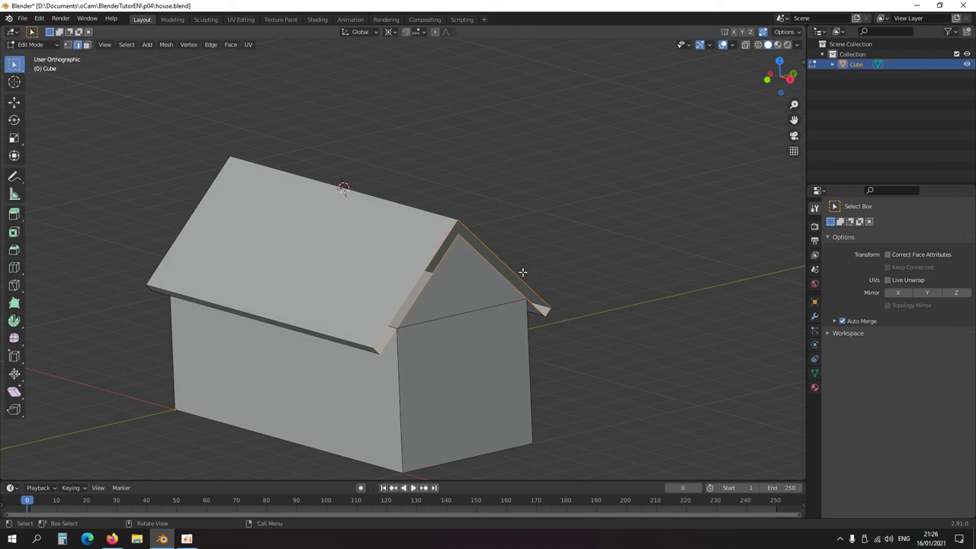
pyautogui.moveTo(503, 345); pyautogui.dragTo(516, 342, button='middle')
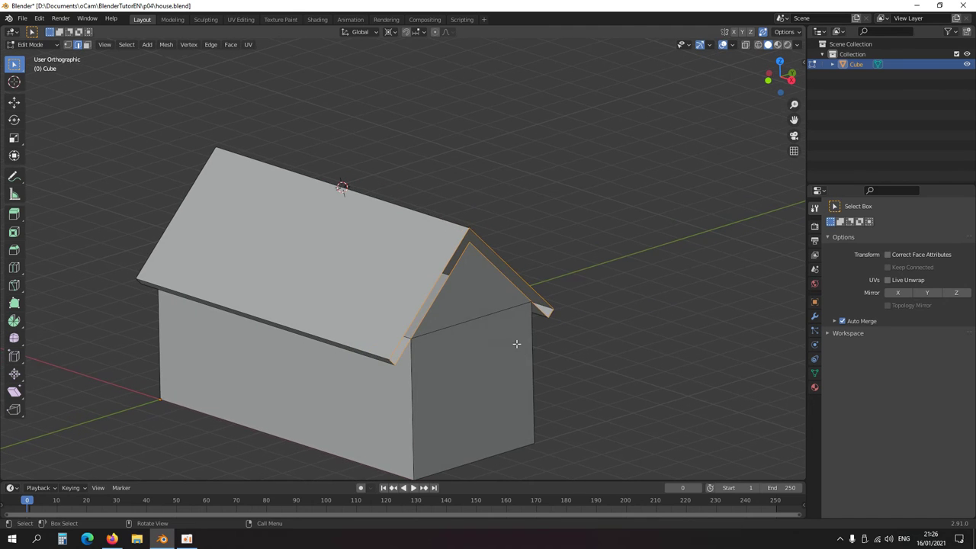
# Extrude the roof edges outward along X and fill the gap with a new face.
pyautogui.press('g')
pyautogui.press('x')
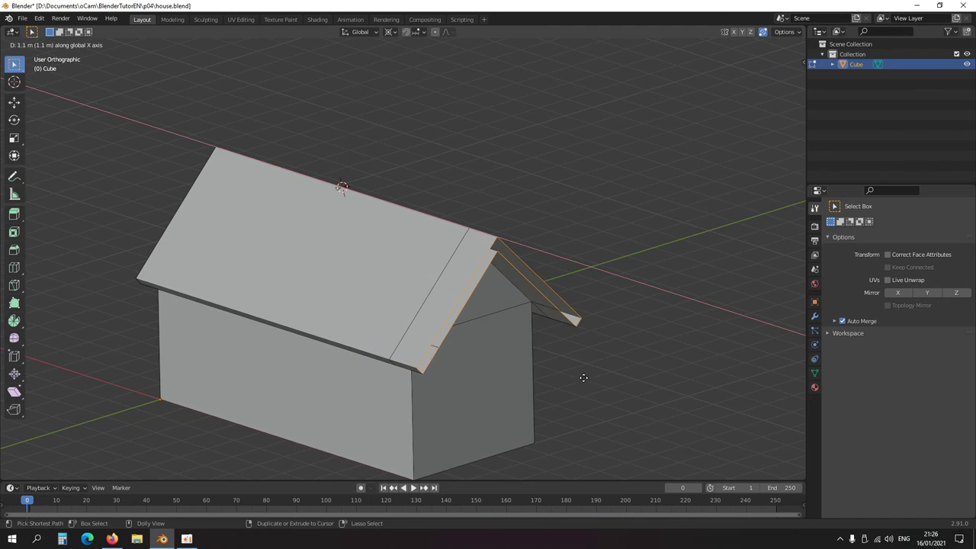
pyautogui.click(582, 378)
pyautogui.moveTo(523, 349); pyautogui.dragTo(425, 309, button='middle')
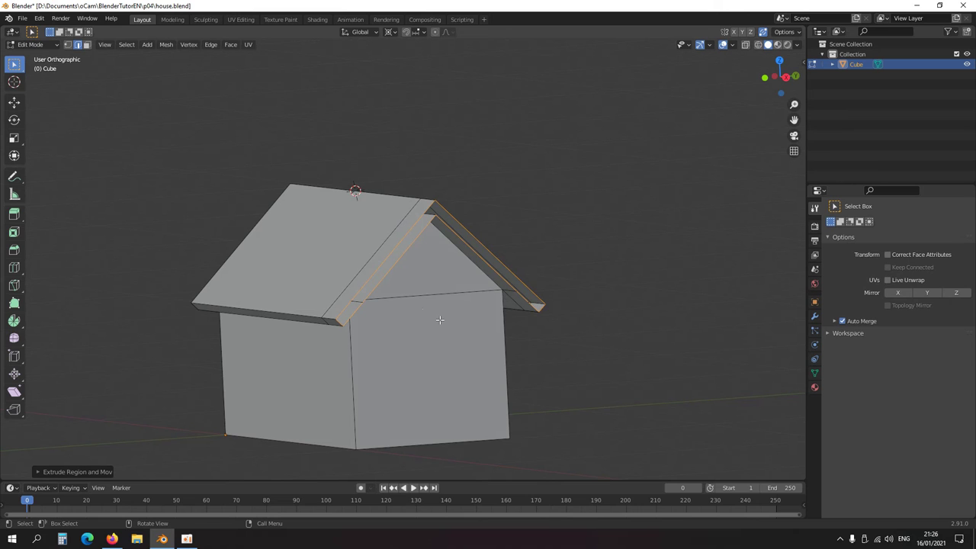
pyautogui.press('f')
pyautogui.moveTo(432, 316); pyautogui.dragTo(402, 272, button='middle')
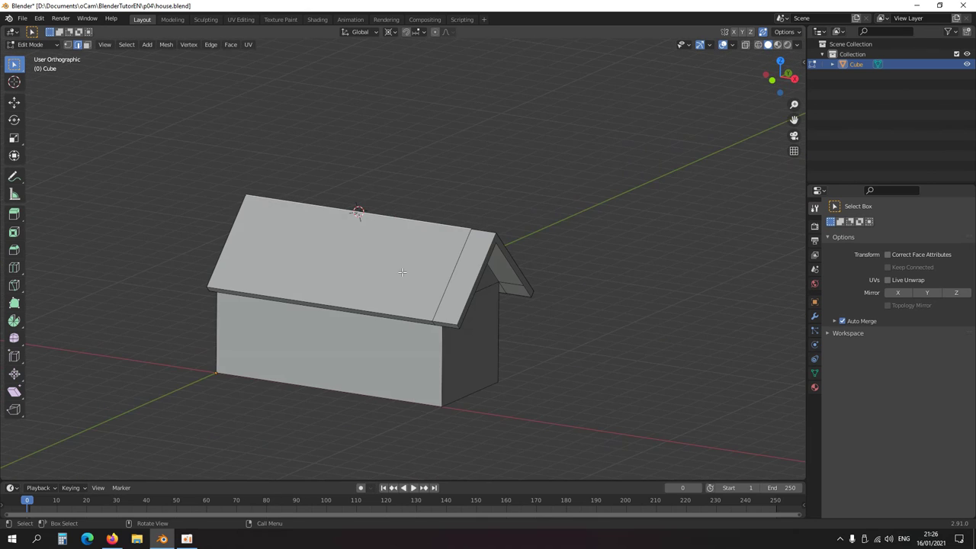
# In vertex mode, circle-select the vertices along the roof's front edge and roof top.
pyautogui.click(71, 44)
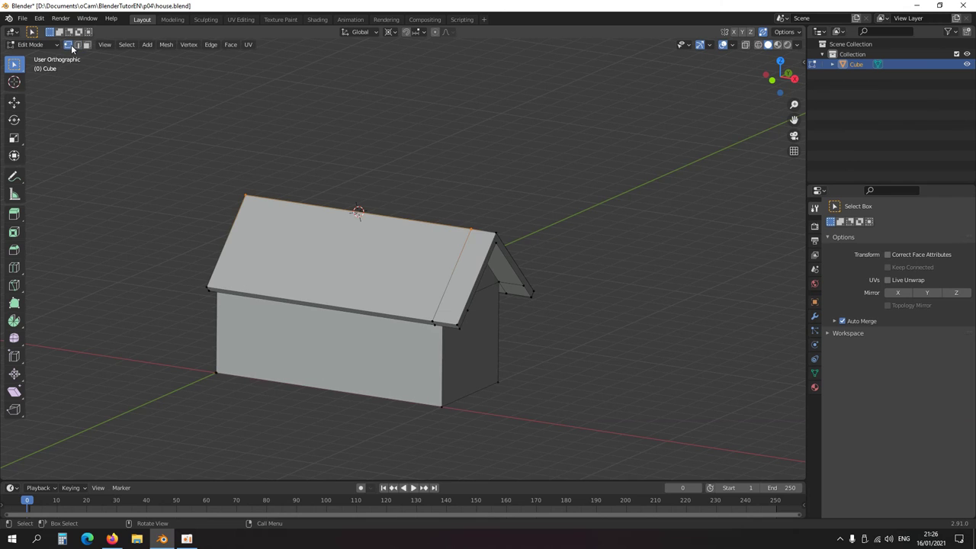
pyautogui.moveTo(411, 256); pyautogui.dragTo(348, 279, button='middle')
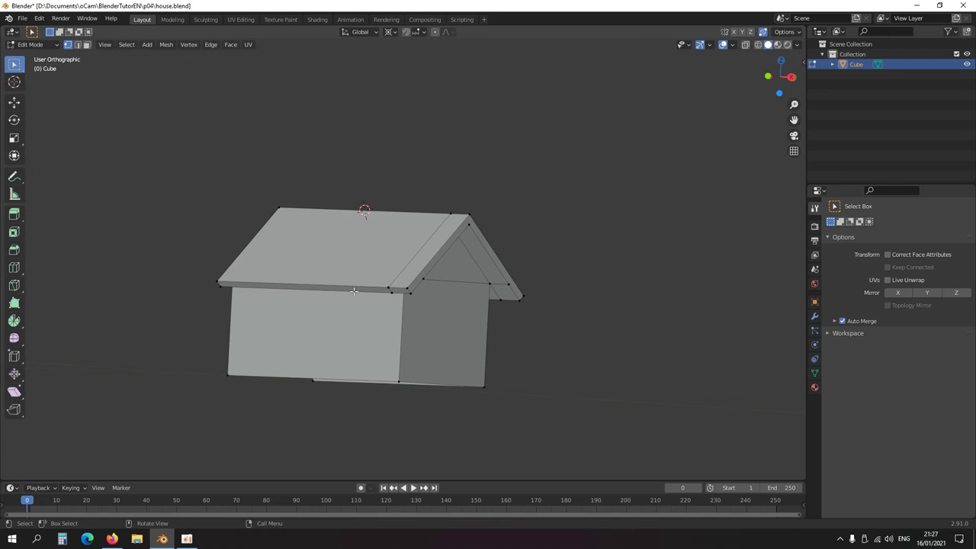
pyautogui.press('c')
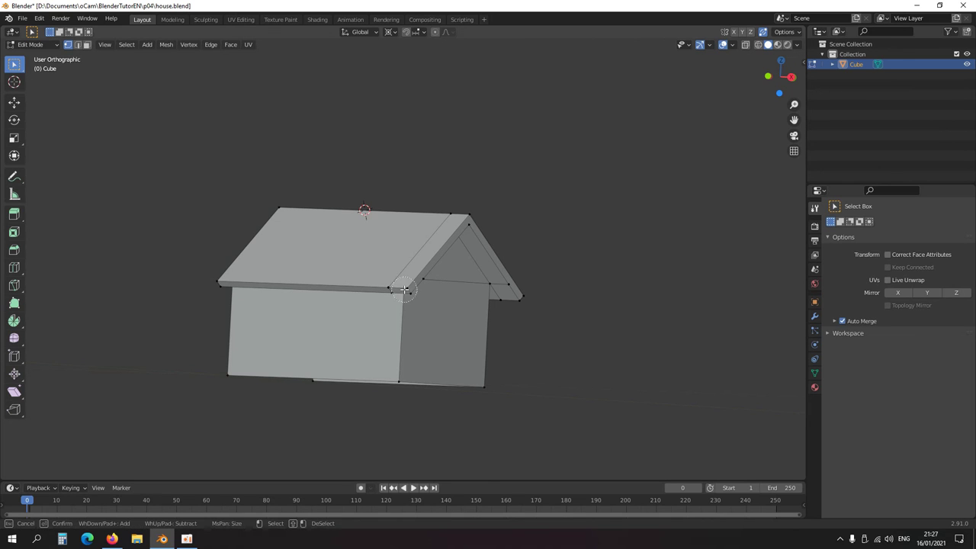
pyautogui.scroll(-5, 407, 285)
pyautogui.moveTo(407, 285)
pyautogui.mouseDown()
pyautogui.moveTo(473, 262)
pyautogui.moveTo(494, 312)
pyautogui.mouseUp()
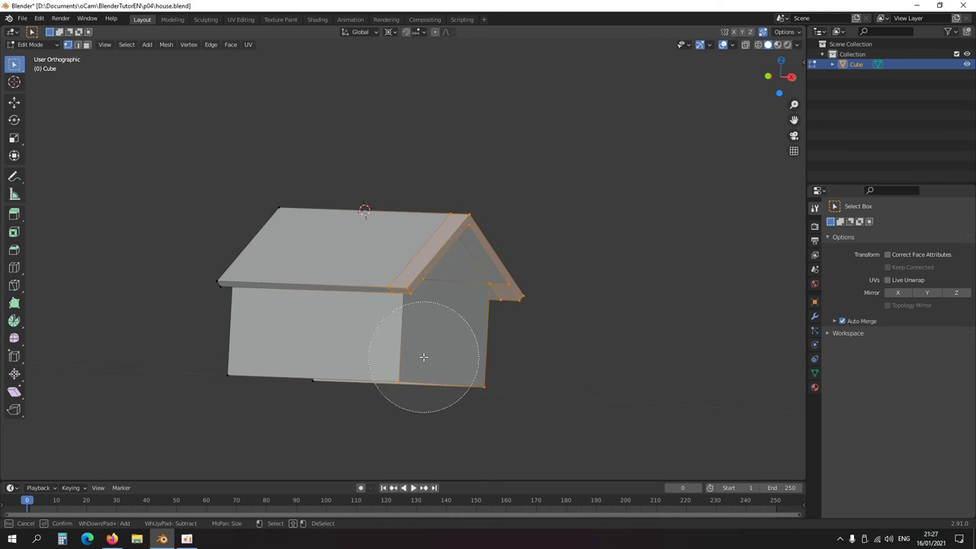
pyautogui.rightClick(475, 356)
pyautogui.moveTo(475, 356)
pyautogui.mouseDown(button='middle')
pyautogui.moveTo(427, 240)
pyautogui.moveTo(386, 214)
pyautogui.mouseUp(button='middle')
pyautogui.press('c')
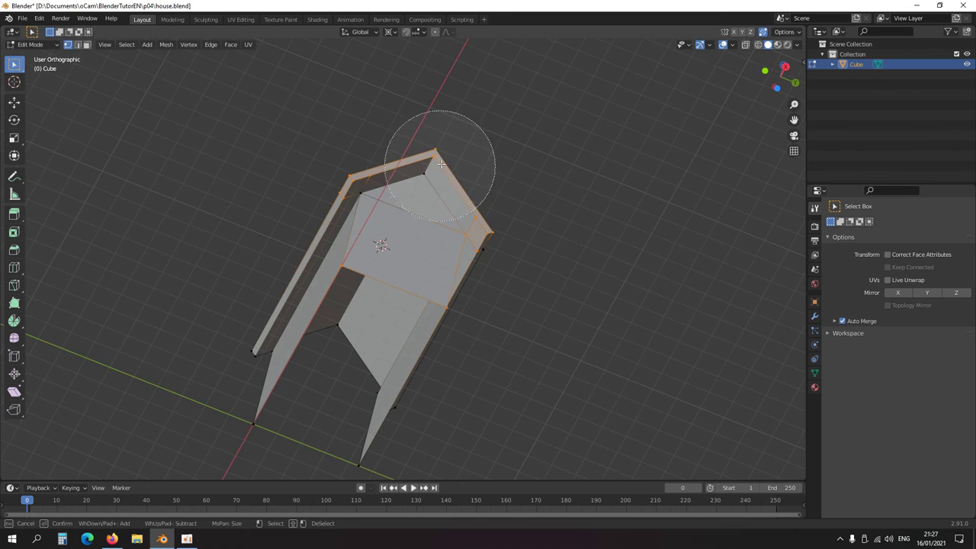
pyautogui.moveTo(435, 164); pyautogui.dragTo(338, 167)
pyautogui.rightClick(343, 175)
pyautogui.moveTo(389, 237); pyautogui.dragTo(447, 386, button='middle')
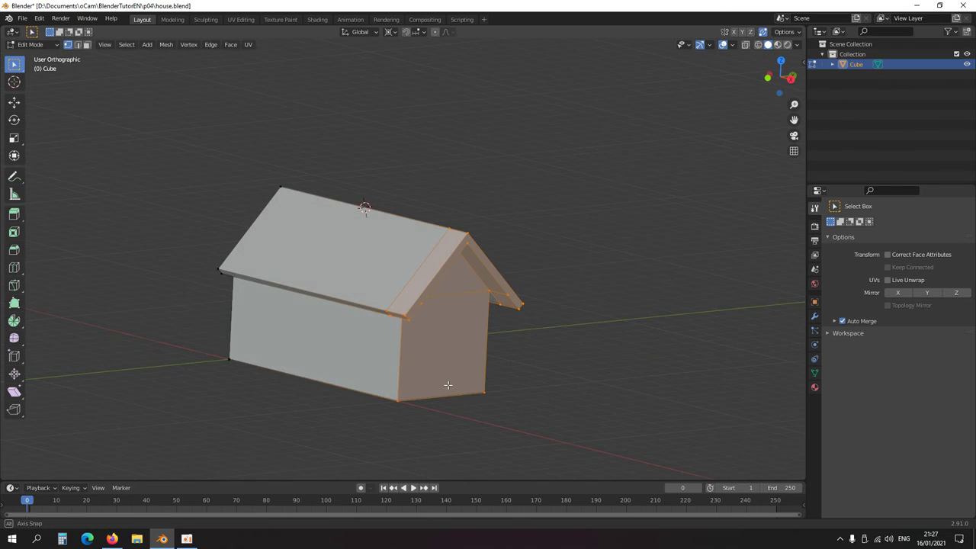
# Refine the circle selection to cover exactly the gable wall's corners and edges.
pyautogui.press('c')
pyautogui.scroll(5, 499, 286)
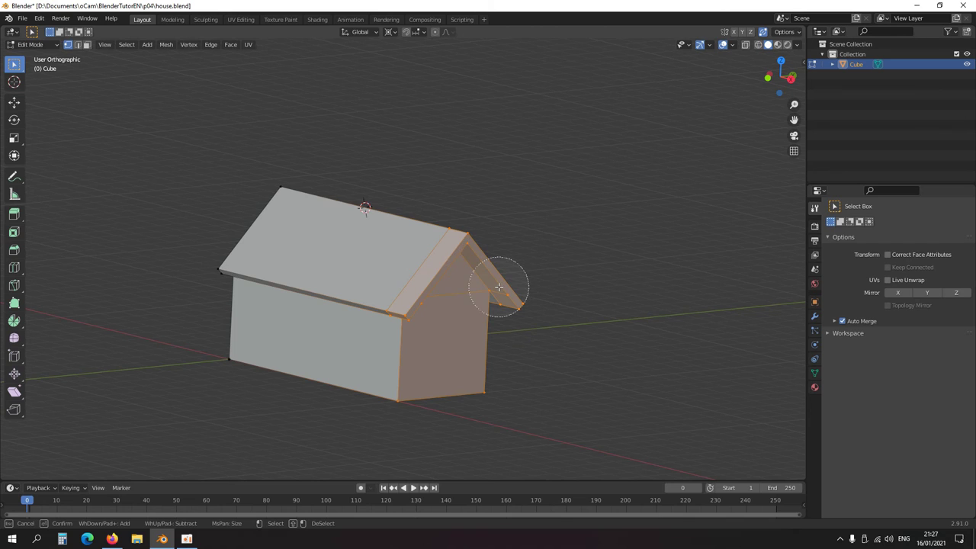
pyautogui.scroll(1, 500, 288)
pyautogui.scroll(-5, 497, 290)
pyautogui.scroll(5, 496, 291)
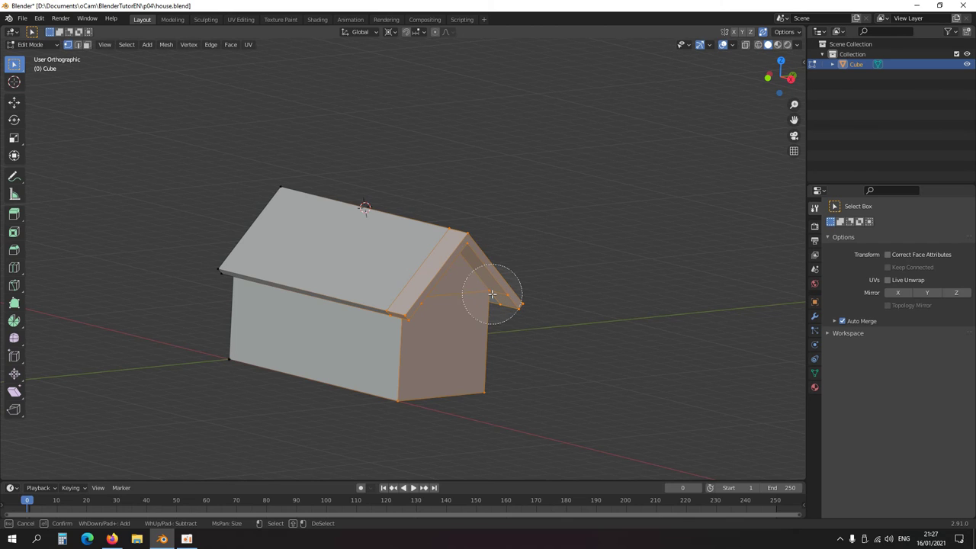
pyautogui.scroll(-5, 492, 294)
pyautogui.scroll(5, 495, 291)
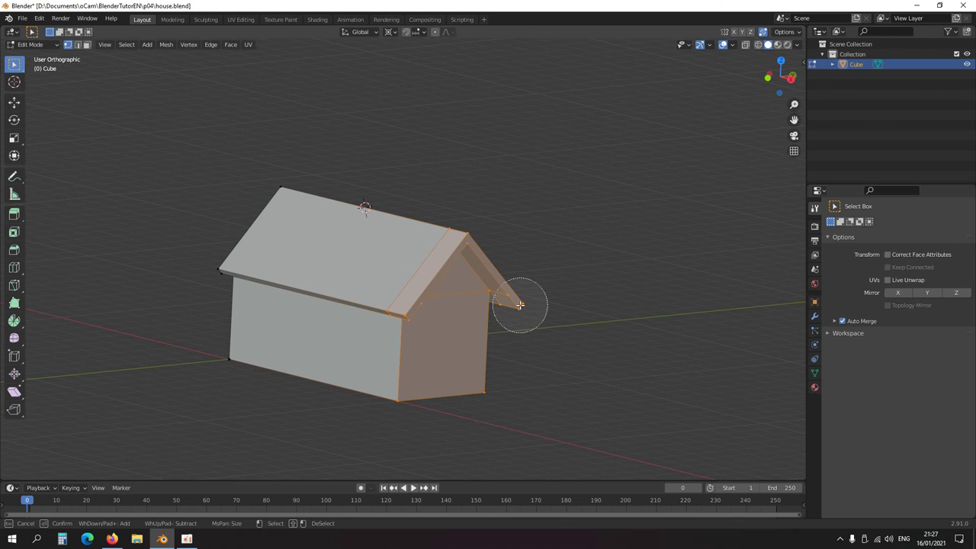
pyautogui.middleClick(510, 304)
pyautogui.moveTo(509, 304)
pyautogui.mouseDown(button='middle')
pyautogui.moveTo(503, 387)
pyautogui.moveTo(459, 402)
pyautogui.moveTo(398, 399)
pyautogui.mouseUp(button='middle')
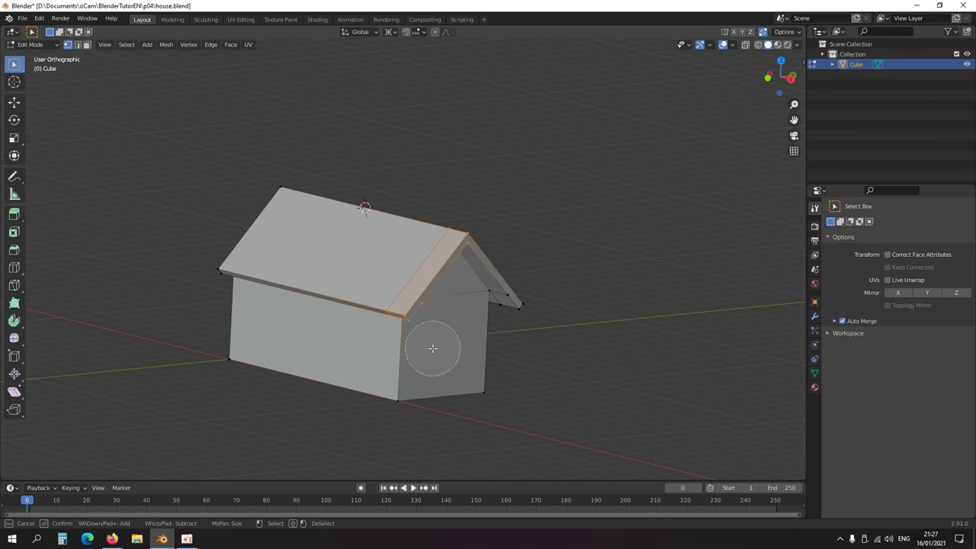
pyautogui.moveTo(429, 366)
pyautogui.mouseDown()
pyautogui.moveTo(454, 392)
pyautogui.moveTo(479, 393)
pyautogui.moveTo(496, 283)
pyautogui.mouseUp()
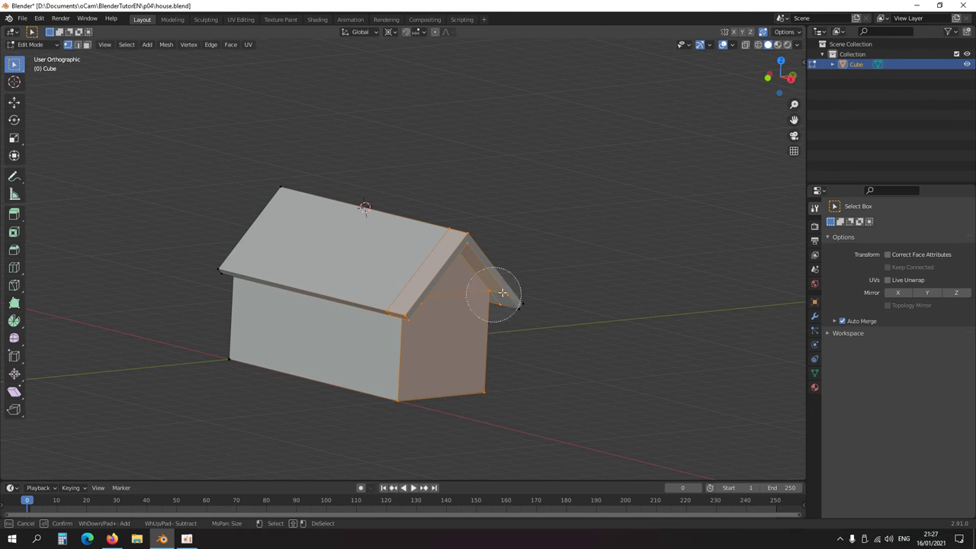
pyautogui.rightClick(533, 347)
pyautogui.moveTo(534, 347); pyautogui.dragTo(562, 359, button='middle')
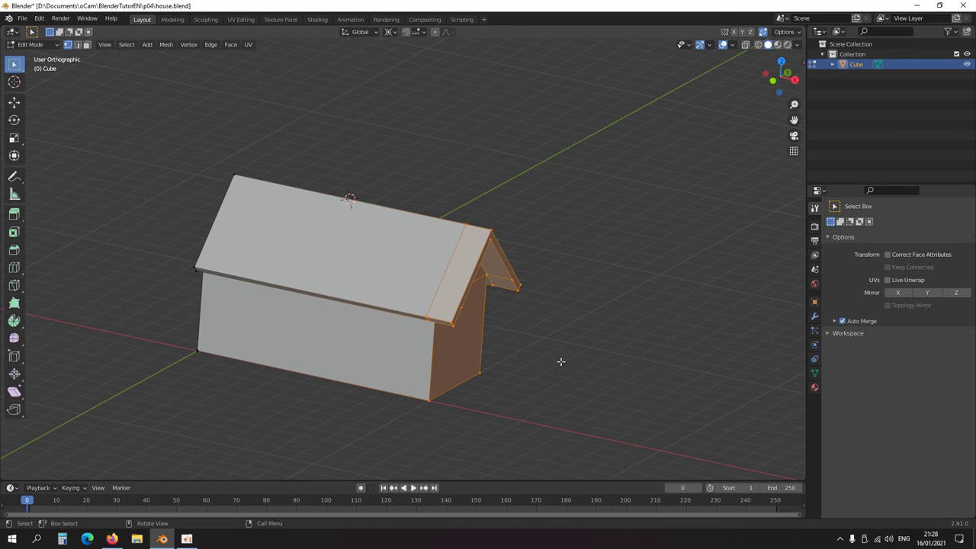
# Duplicate the gable end along X and scale it -1 on X about the 3D cursor to mirror it.
pyautogui.press('g')
pyautogui.press('x')
pyautogui.click(618, 357)
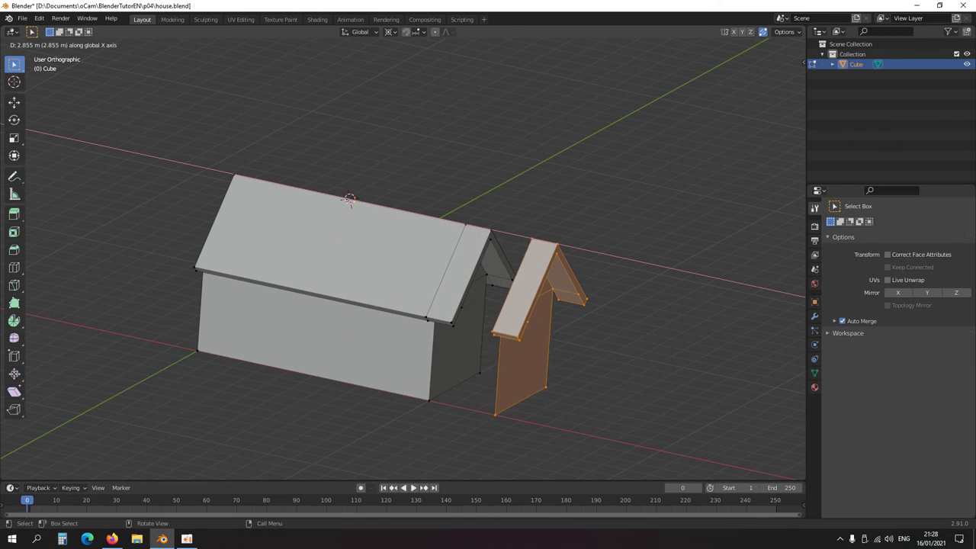
pyautogui.press('s')
pyautogui.press('x')
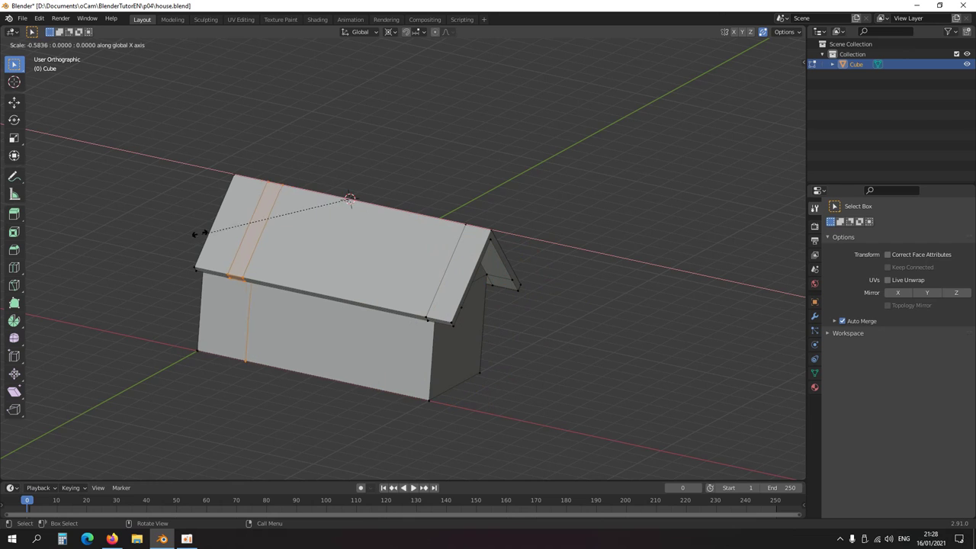
pyautogui.press('ctrl')
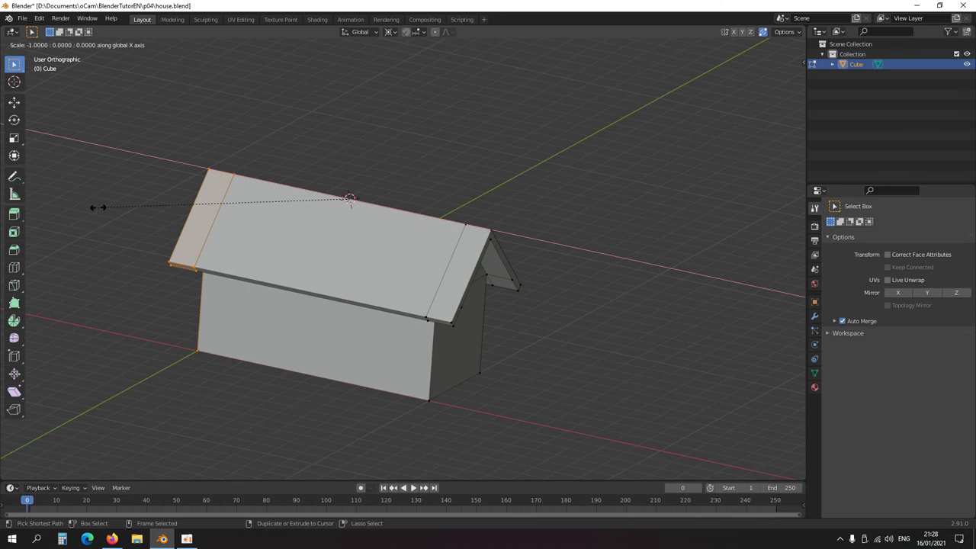
pyautogui.click(97, 207)
pyautogui.moveTo(97, 208); pyautogui.dragTo(411, 328, button='middle')
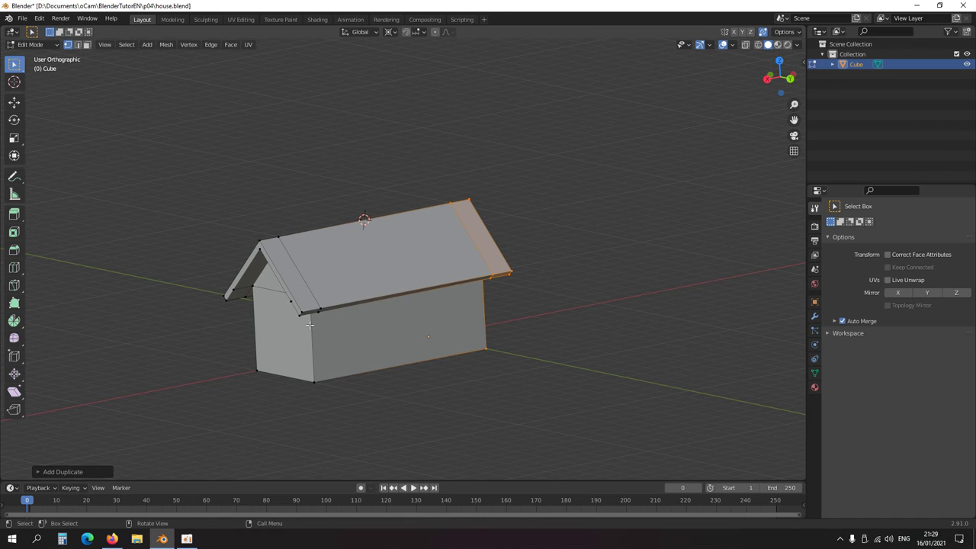
pyautogui.moveTo(309, 325); pyautogui.dragTo(436, 339, button='middle')
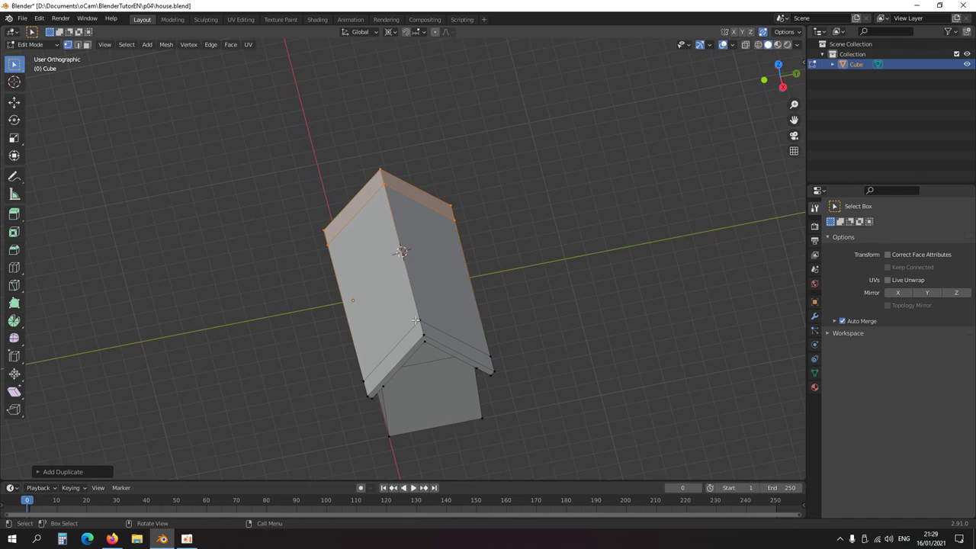
pyautogui.keyDown('alt'); pyautogui.moveTo(422, 296); pyautogui.dragTo(444, 340, button='middle'); pyautogui.keyUp('alt')
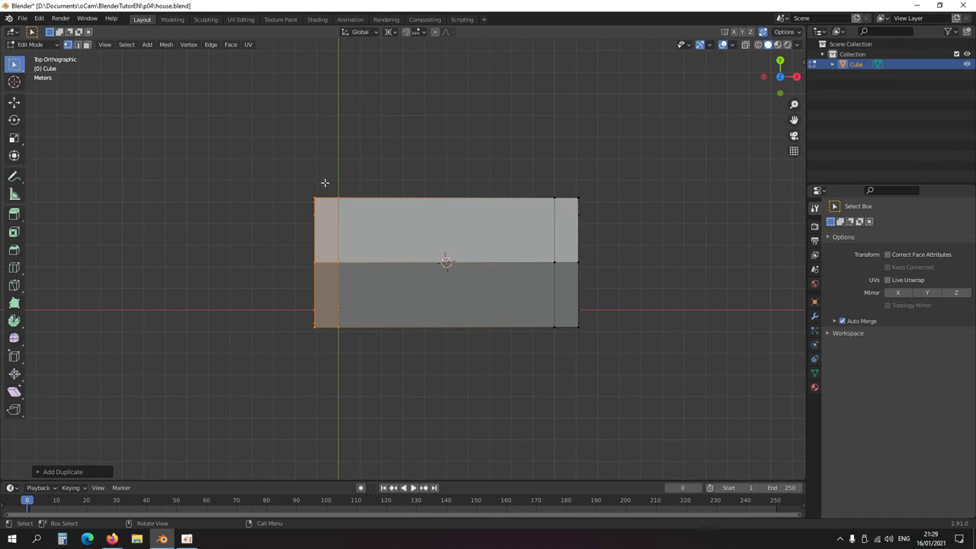
# Extrude one roof slope's top face in place and shrink it inward.
pyautogui.moveTo(327, 184); pyautogui.dragTo(567, 284)
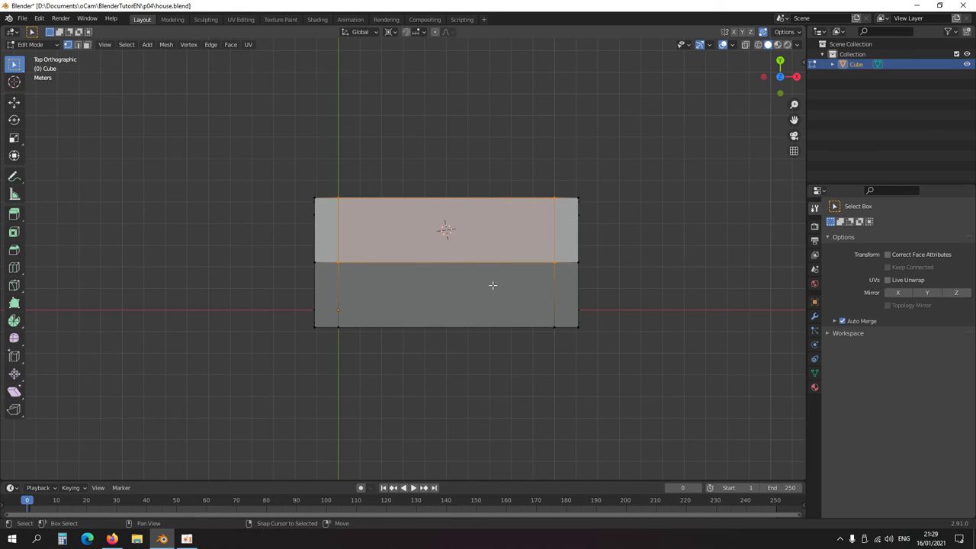
pyautogui.press('e')
pyautogui.press('s')
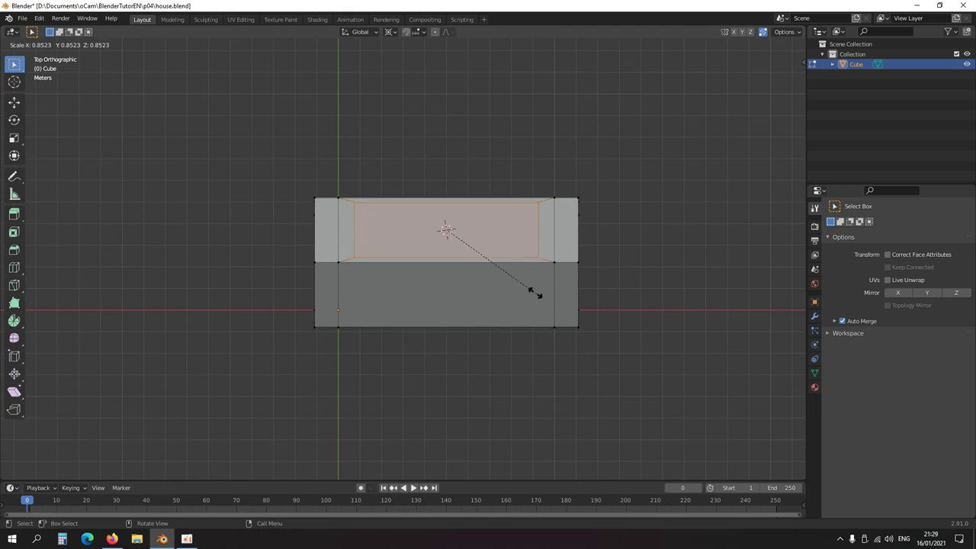
pyautogui.moveTo(457, 261)
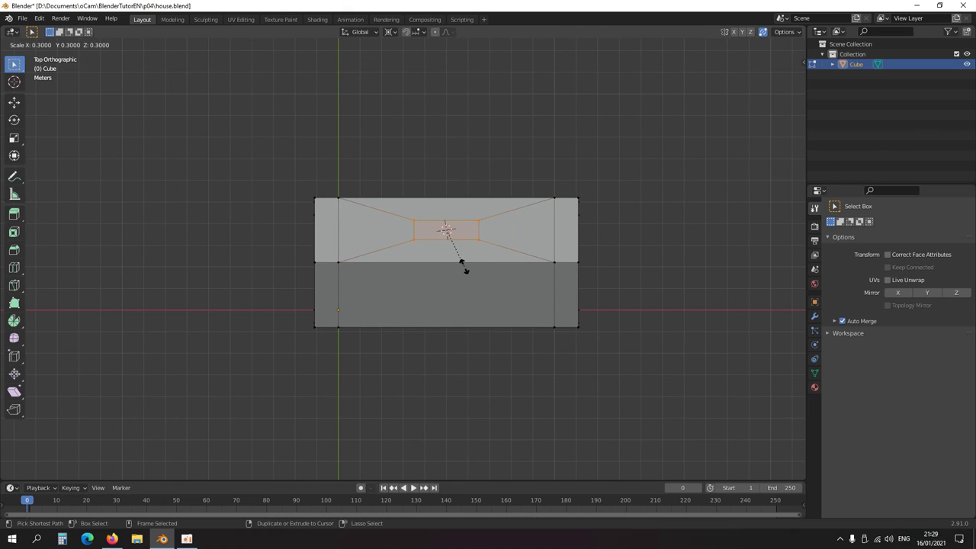
pyautogui.scroll(4, 462, 267)
pyautogui.scroll(-2, 516, 288)
# Rescale the inset face along X to 0.5 to form a narrow strip.
pyautogui.press('s')
pyautogui.press('x')
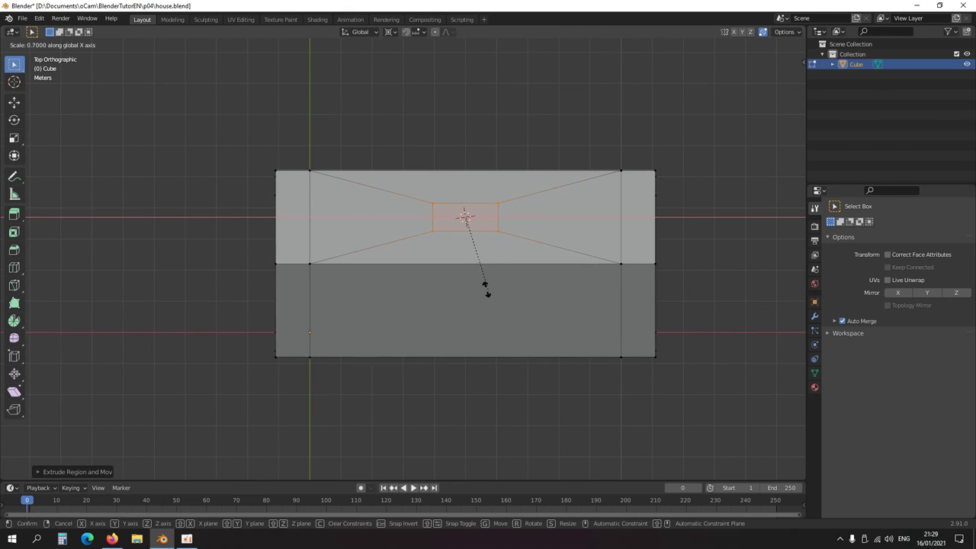
pyautogui.moveTo(442, 293)
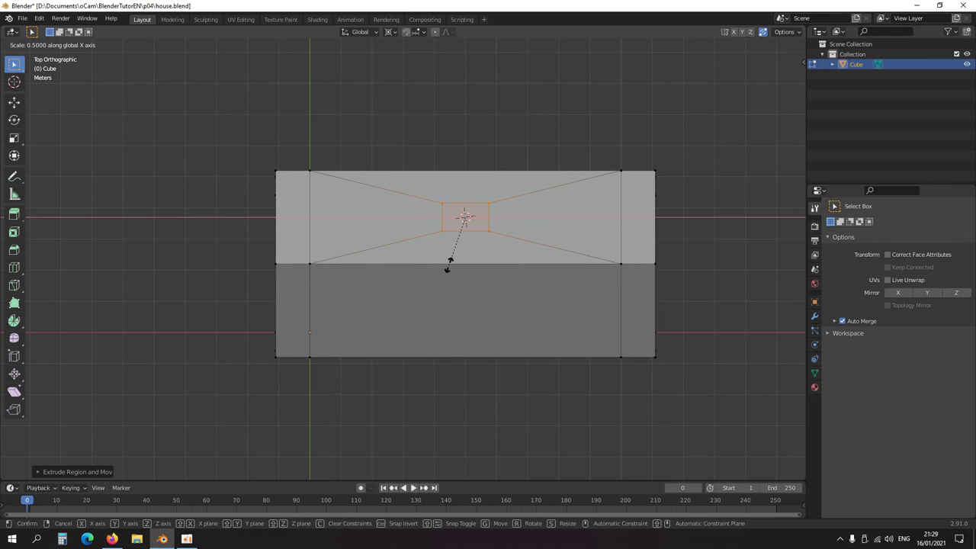
pyautogui.click(451, 264)
pyautogui.scroll(2, 459, 340)
# In Right view, sink the strip about 0.14 m into the roof and place the 3D cursor on the apex.
pyautogui.press('KP_3')
pyautogui.scroll(7, 576, 349)
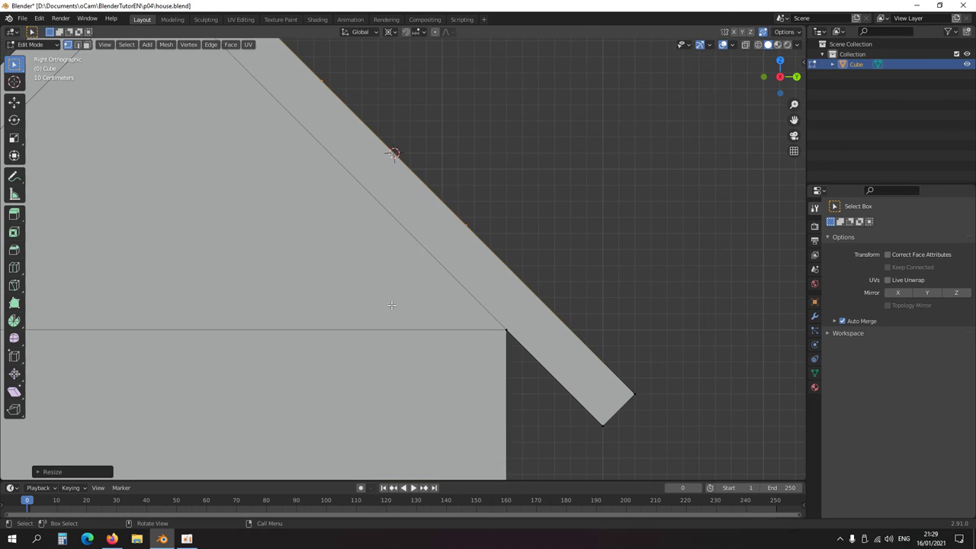
pyautogui.scroll(-1, 396, 271)
pyautogui.press('g')
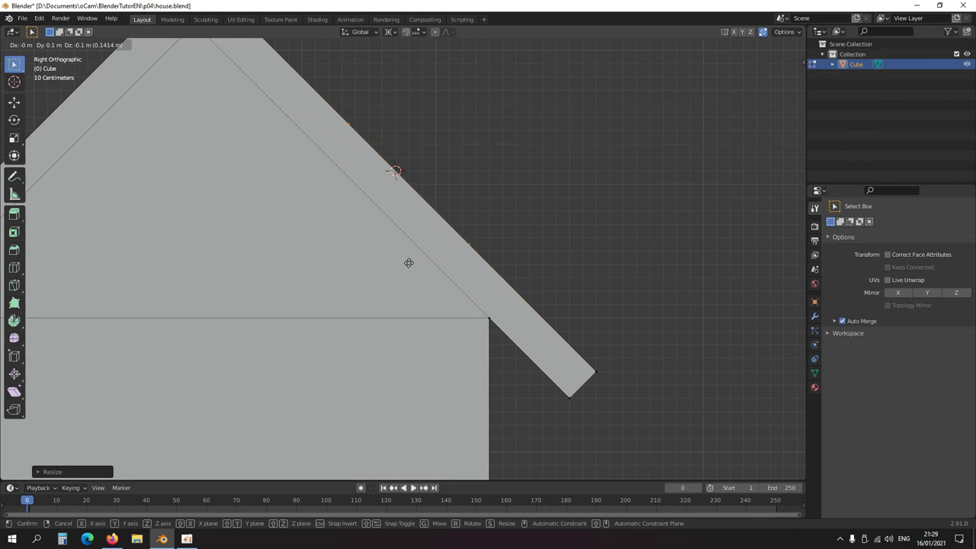
pyautogui.click(417, 269)
pyautogui.scroll(-6, 417, 290)
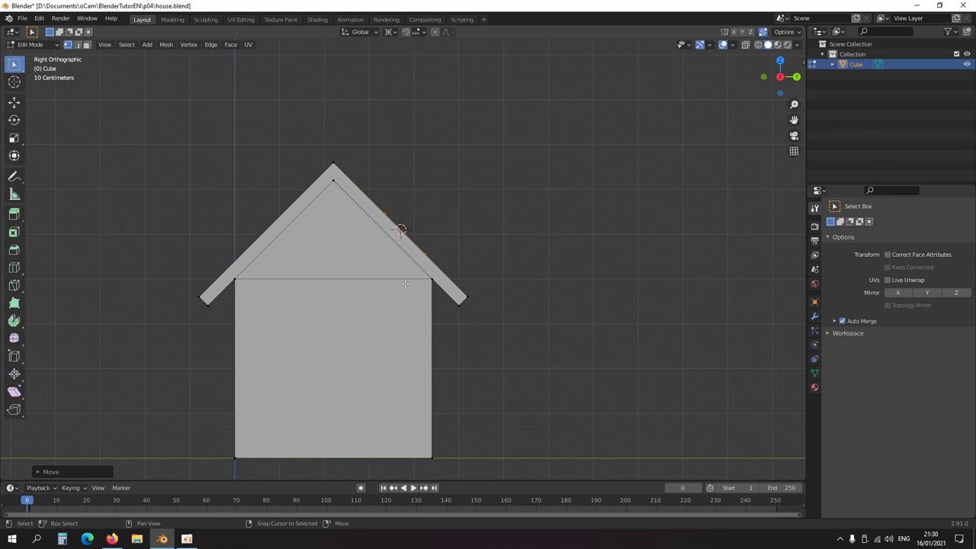
pyautogui.keyDown('shift'); pyautogui.rightClick(327, 182); pyautogui.keyUp('shift')
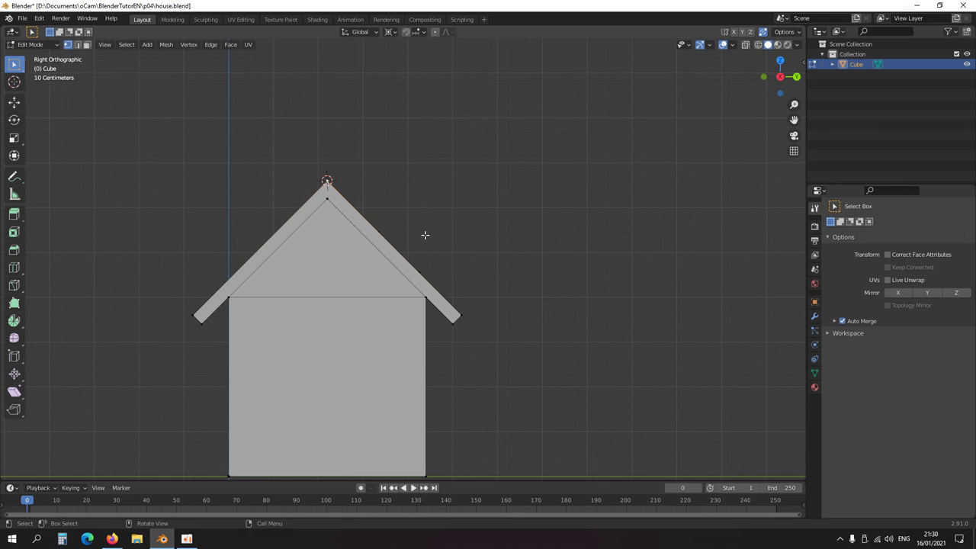
pyautogui.moveTo(425, 235); pyautogui.dragTo(396, 277, button='middle')
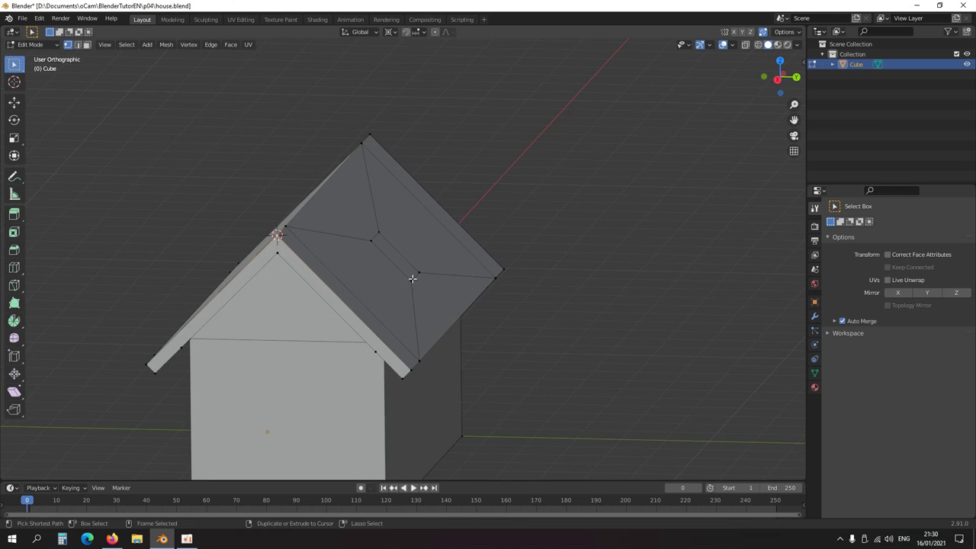
# Extrude the narrow roof face into a chimney and flatten its top with scale Z 0.
pyautogui.keyDown('ctrl'); pyautogui.click(428, 287); pyautogui.keyUp('ctrl')
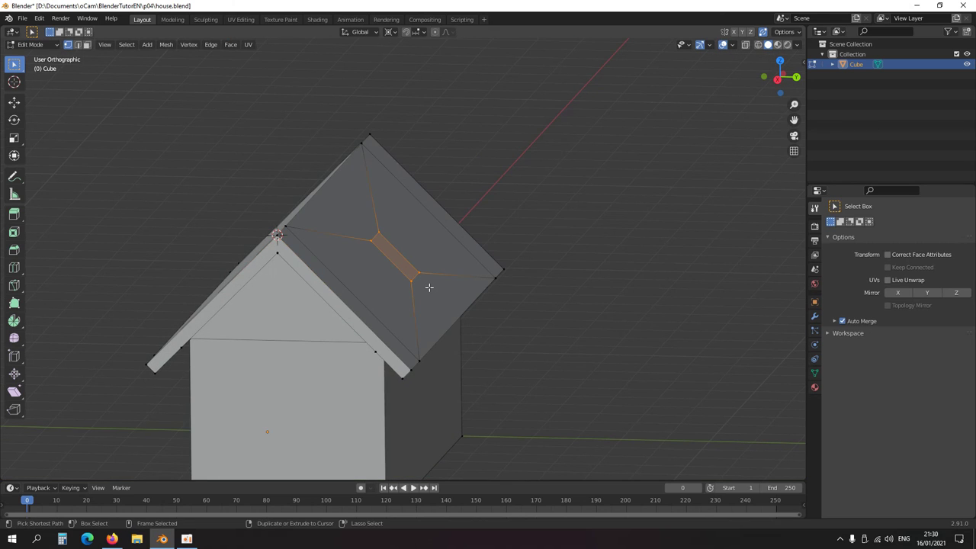
pyautogui.press('s')
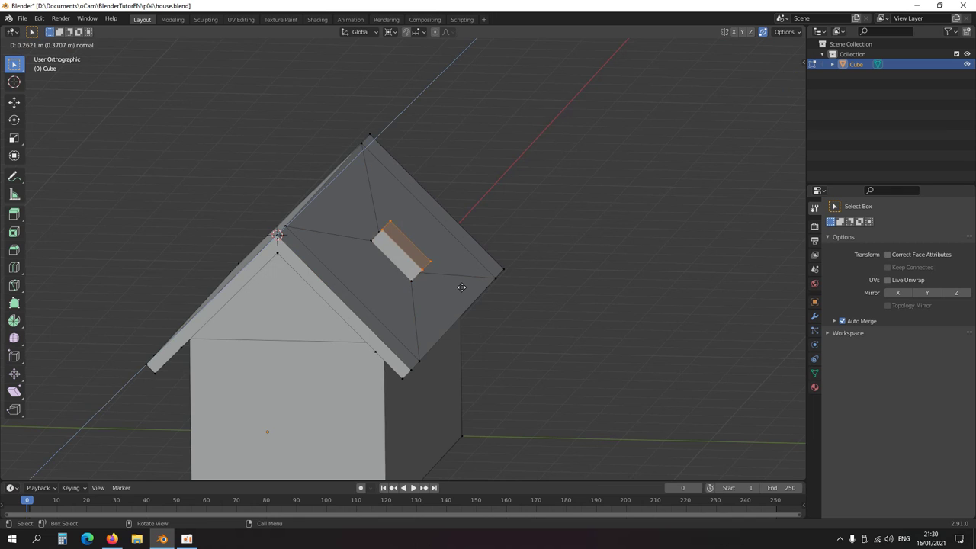
pyautogui.press('z')
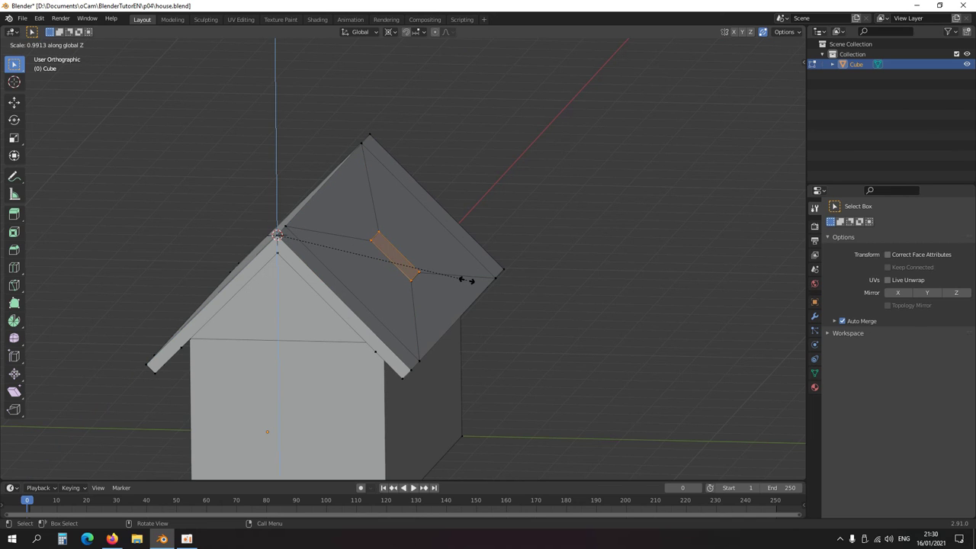
pyautogui.click(462, 279)
pyautogui.moveTo(390, 285); pyautogui.dragTo(371, 231, button='middle')
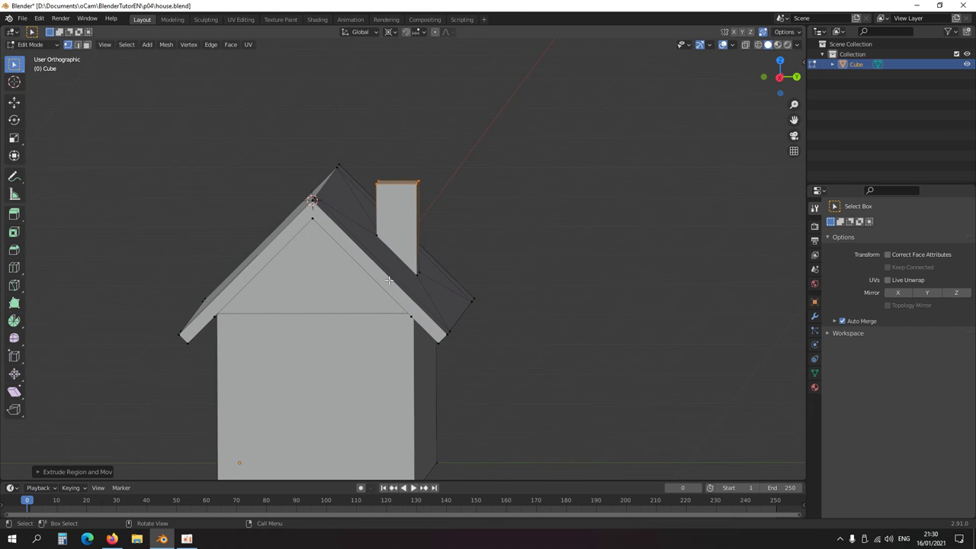
pyautogui.moveTo(389, 281); pyautogui.dragTo(446, 312, button='middle')
pyautogui.scroll(-4, 396, 326)
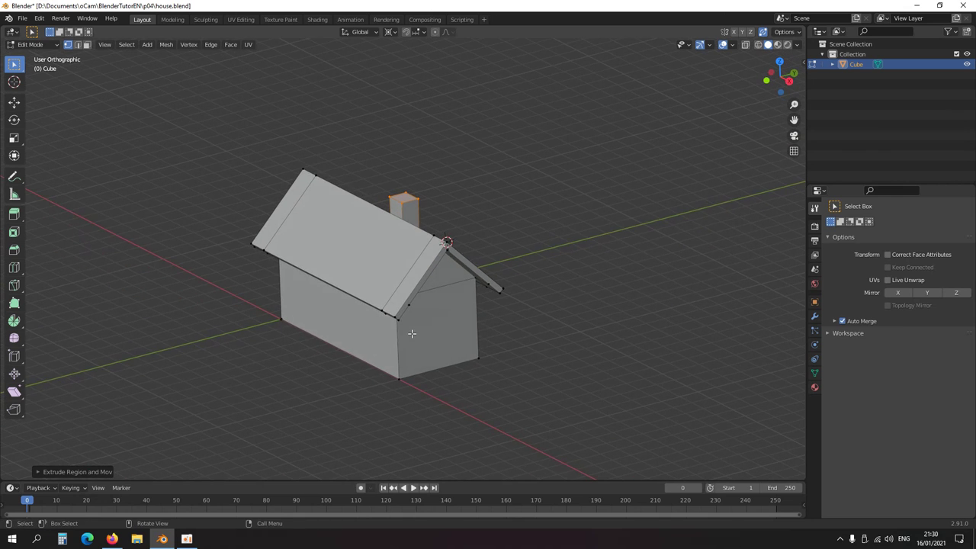
# Circle-select the roof's gable-end edge and right roof slope edges.
pyautogui.press('c')
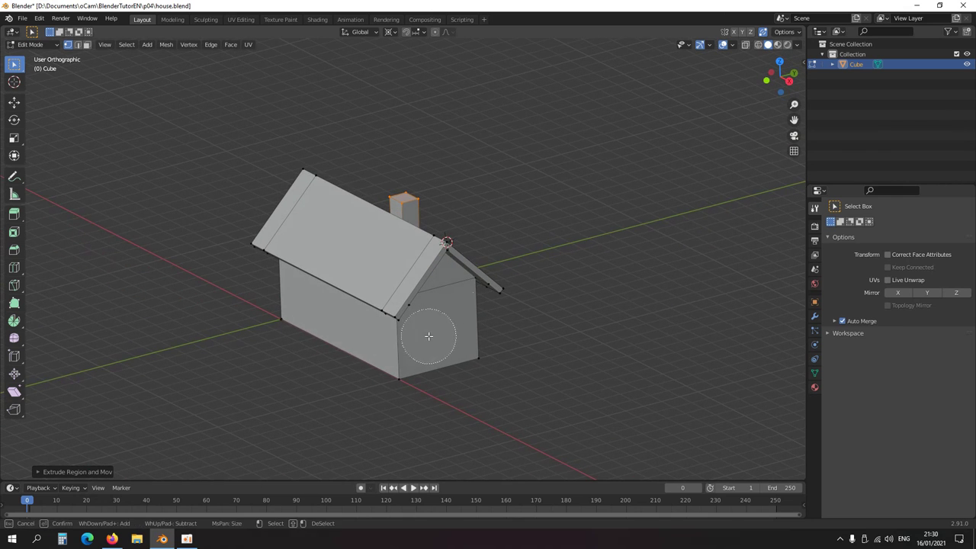
pyautogui.moveTo(431, 322)
pyautogui.mouseDown()
pyautogui.moveTo(418, 305)
pyautogui.moveTo(442, 254)
pyautogui.moveTo(505, 288)
pyautogui.mouseUp()
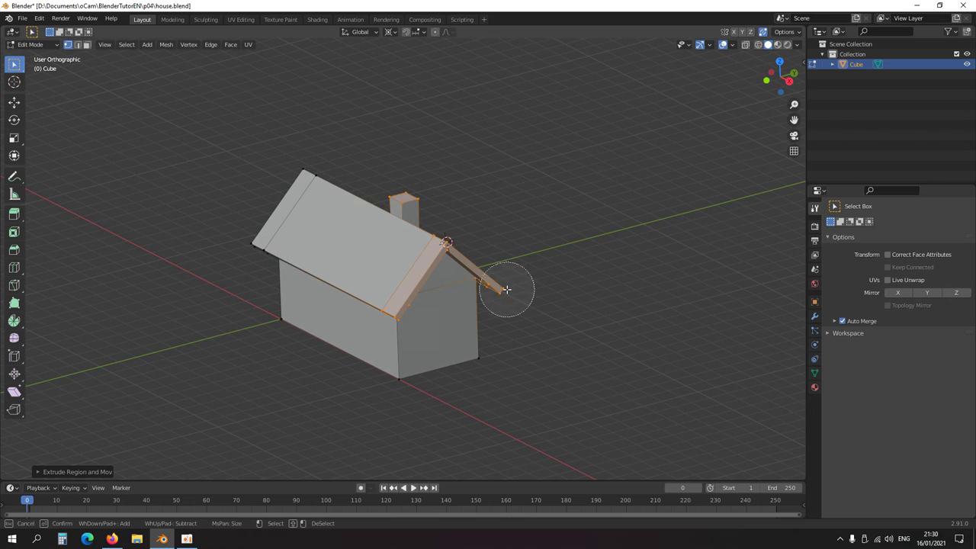
pyautogui.moveTo(392, 179); pyautogui.dragTo(422, 203, button='middle')
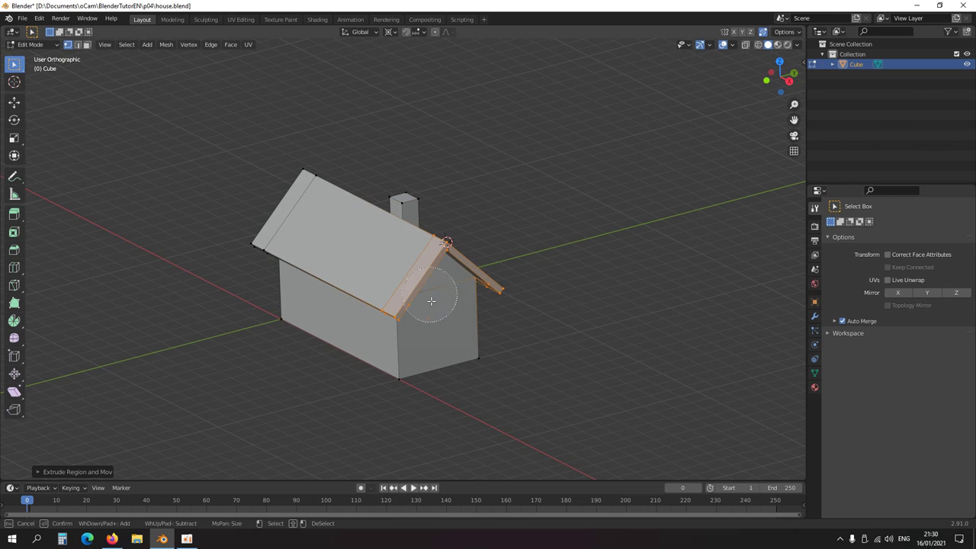
pyautogui.rightClick(456, 329)
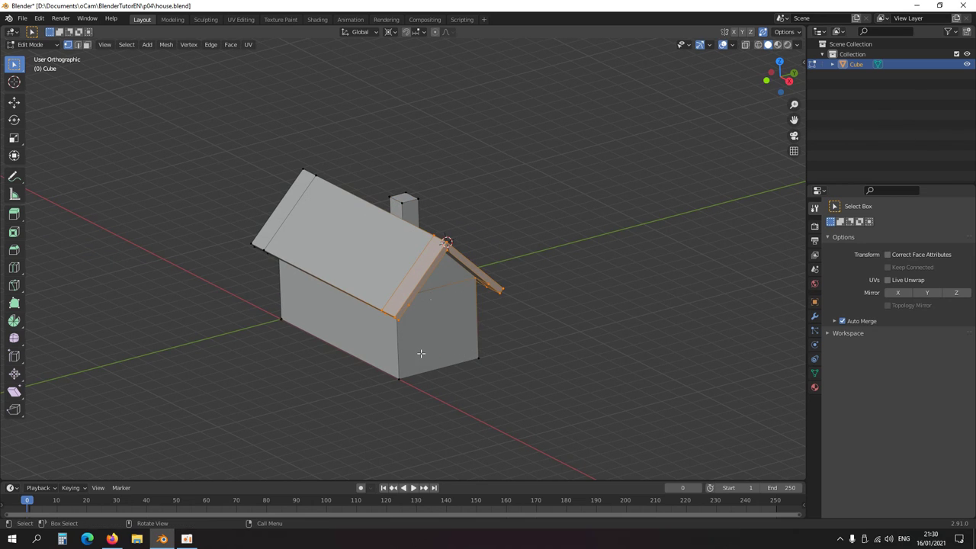
# Try snapping the 3D cursor to a roof-corner vertex, the front wall's top edge and the front face centre.
pyautogui.moveTo(446, 342); pyautogui.dragTo(367, 298, button='middle')
pyautogui.scroll(3, 368, 298)
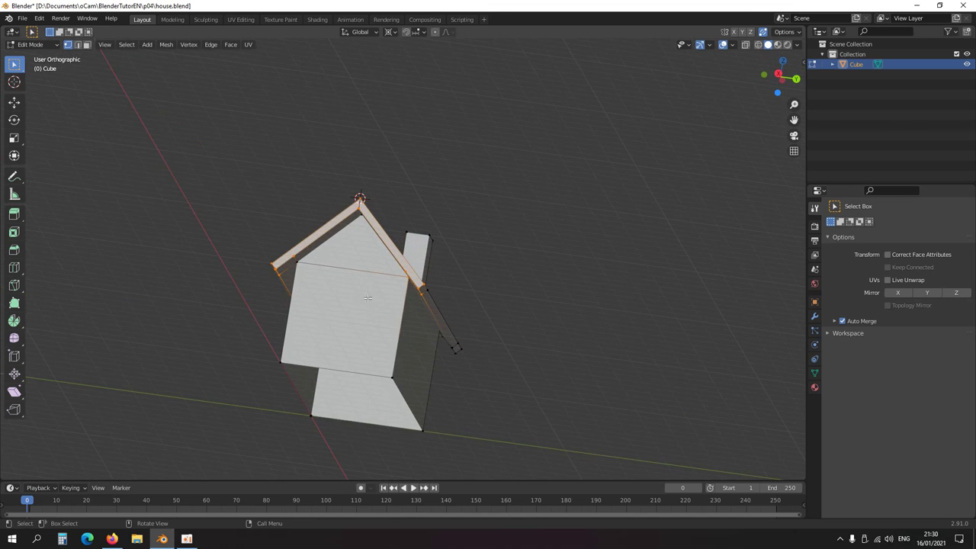
pyautogui.click(298, 261)
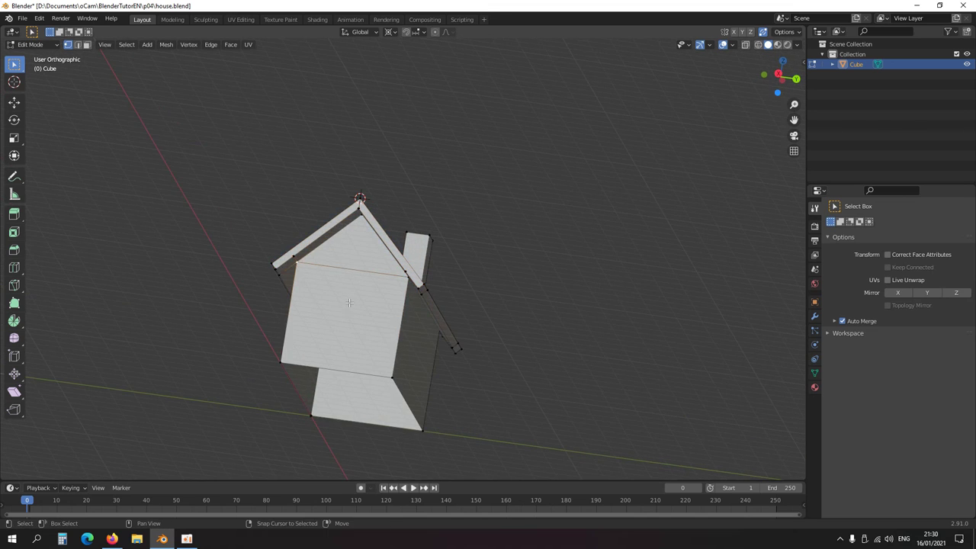
pyautogui.hotkey('shift', 's')
pyautogui.moveTo(415, 283)
pyautogui.mouseDown(button='middle')
pyautogui.moveTo(404, 286)
pyautogui.moveTo(431, 278)
pyautogui.mouseUp(button='middle')
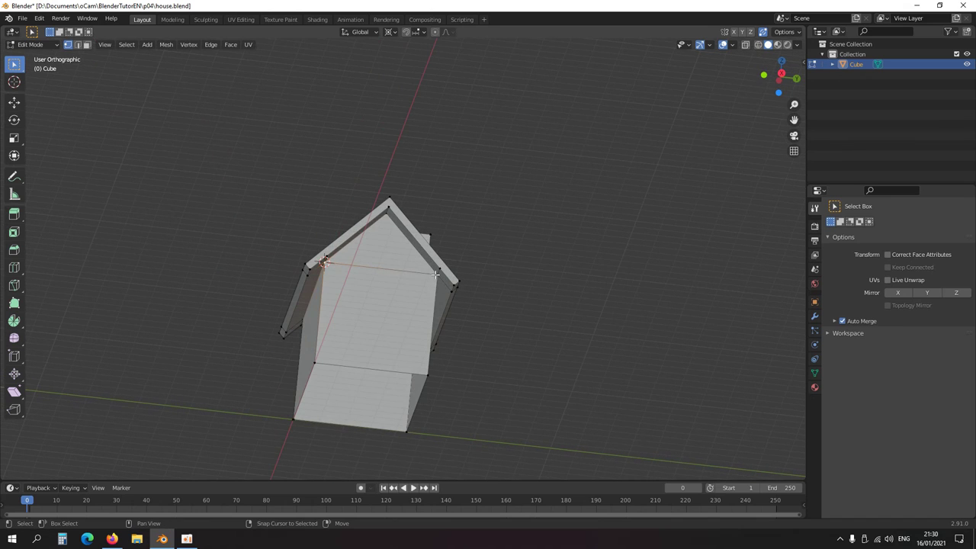
pyautogui.keyDown('shift'); pyautogui.click(438, 274); pyautogui.keyUp('shift')
pyautogui.hotkey('shift', 's')
pyautogui.keyDown('shift'); pyautogui.click(410, 375); pyautogui.keyUp('shift')
pyautogui.hotkey('shift', 's')
# Snap the 3D cursor to the house's bottom-left corner, select all, and start rotating around Z.
pyautogui.moveTo(386, 299); pyautogui.dragTo(331, 371, button='middle')
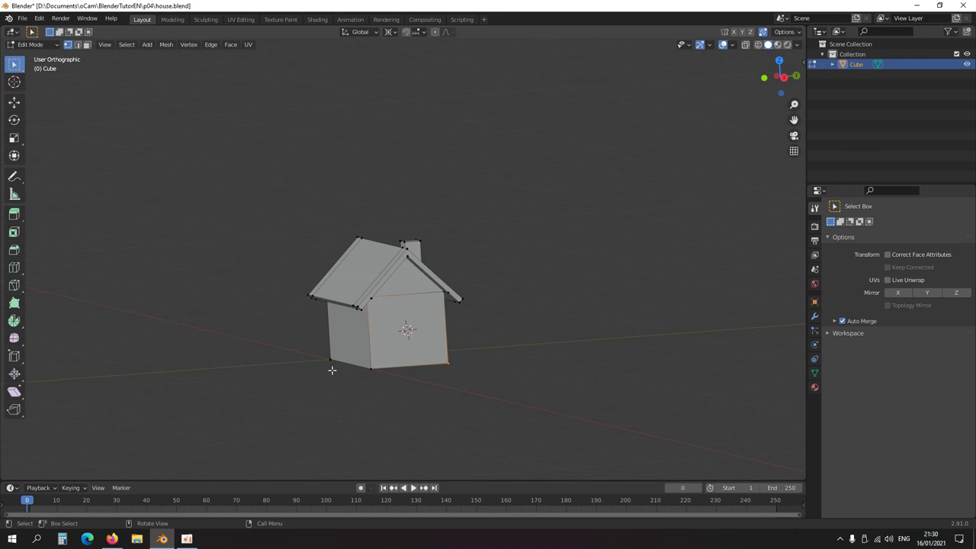
pyautogui.click(330, 359)
pyautogui.hotkey('shift', 's')
pyautogui.press('a')
pyautogui.press('r')
pyautogui.press('z')
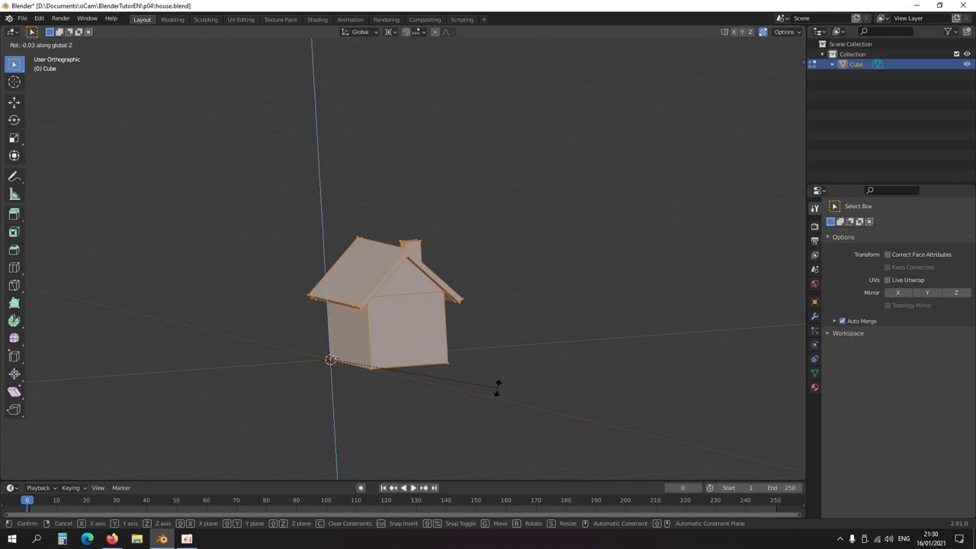
# Confirm the -90° Z rotation, then orbit around the house to inspect the roof and chimney.
pyautogui.click(320, 425)
pyautogui.moveTo(320, 424); pyautogui.dragTo(562, 319, button='middle')
pyautogui.moveTo(511, 354)
pyautogui.mouseDown(button='middle')
pyautogui.moveTo(335, 389)
pyautogui.moveTo(372, 385)
pyautogui.moveTo(290, 382)
pyautogui.moveTo(305, 366)
pyautogui.moveTo(412, 343)
pyautogui.moveTo(422, 331)
pyautogui.moveTo(405, 330)
pyautogui.moveTo(584, 327)
pyautogui.moveTo(519, 343)
pyautogui.moveTo(509, 326)
pyautogui.moveTo(500, 349)
pyautogui.mouseUp(button='middle')
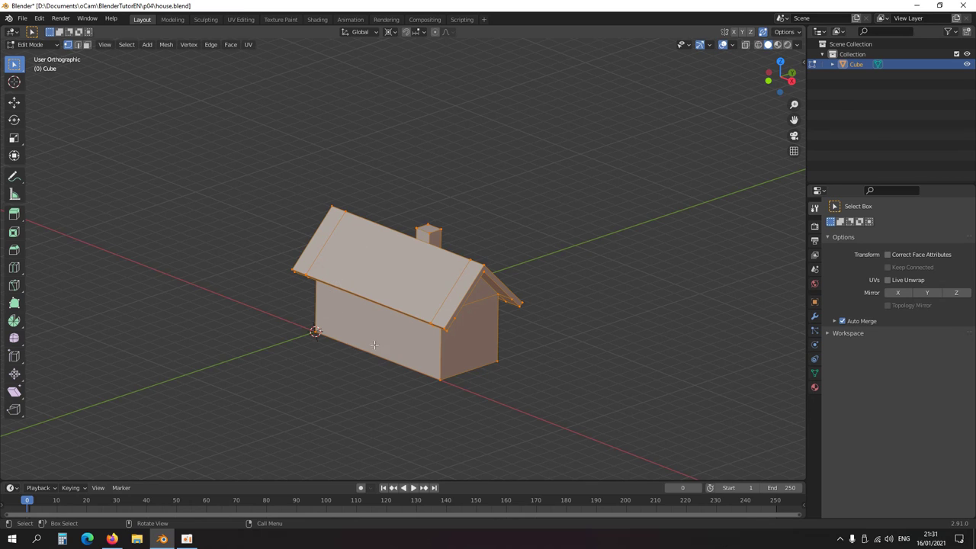
pyautogui.moveTo(389, 343); pyautogui.dragTo(393, 378, button='middle')
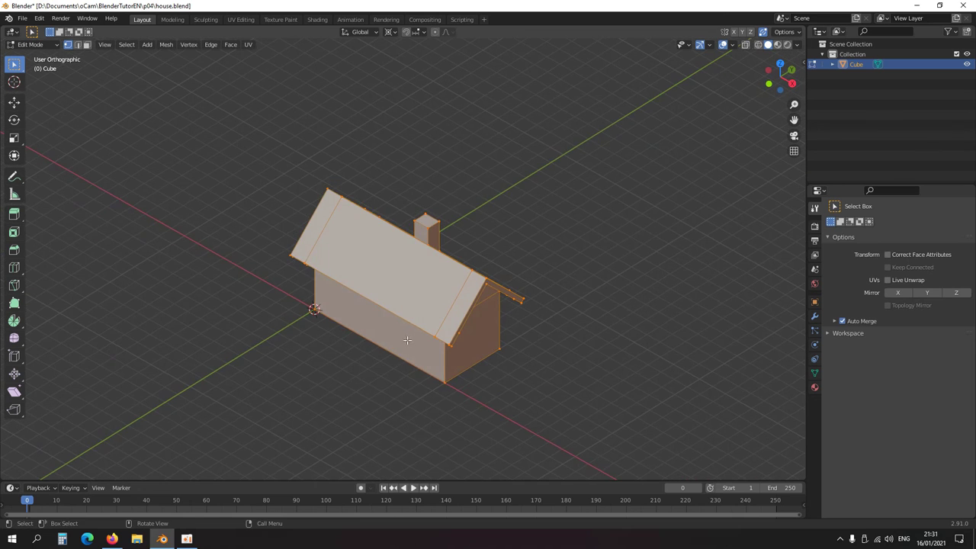
pyautogui.moveTo(456, 338); pyautogui.dragTo(347, 310, button='middle')
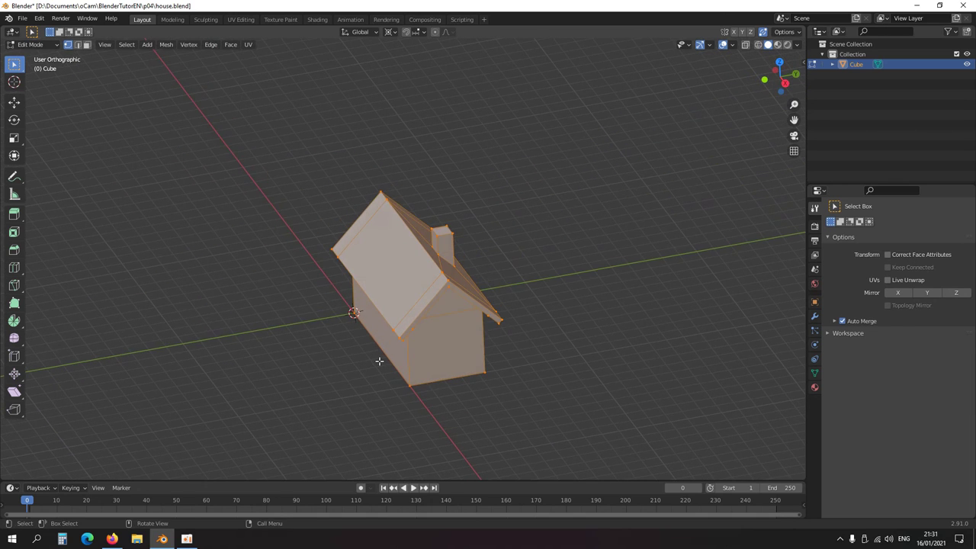